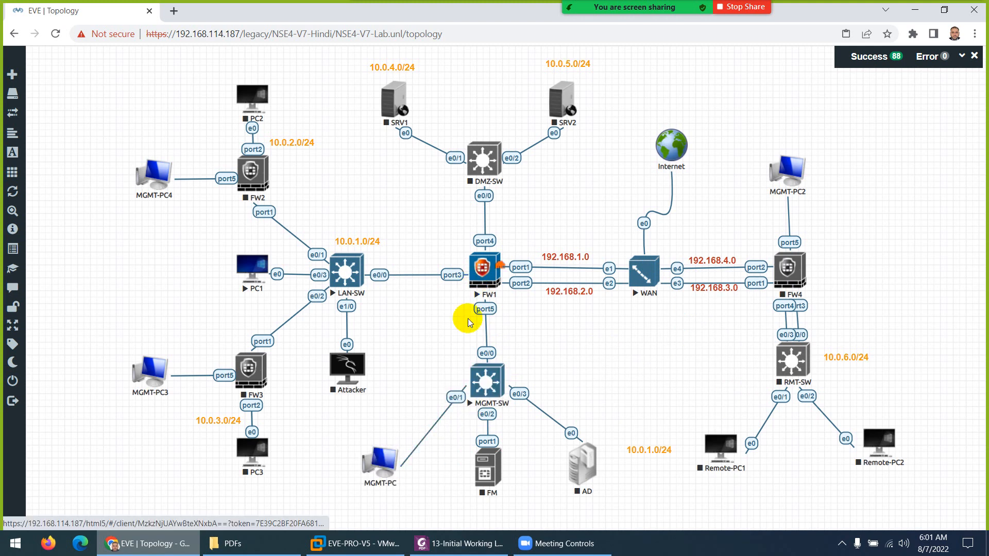
Switch to 13-Initial Working Lab.pdf in Foxit and examine the lab topology and the commands that set hostname FW1.
{"action": "left_click", "coordinate": [459, 544]}
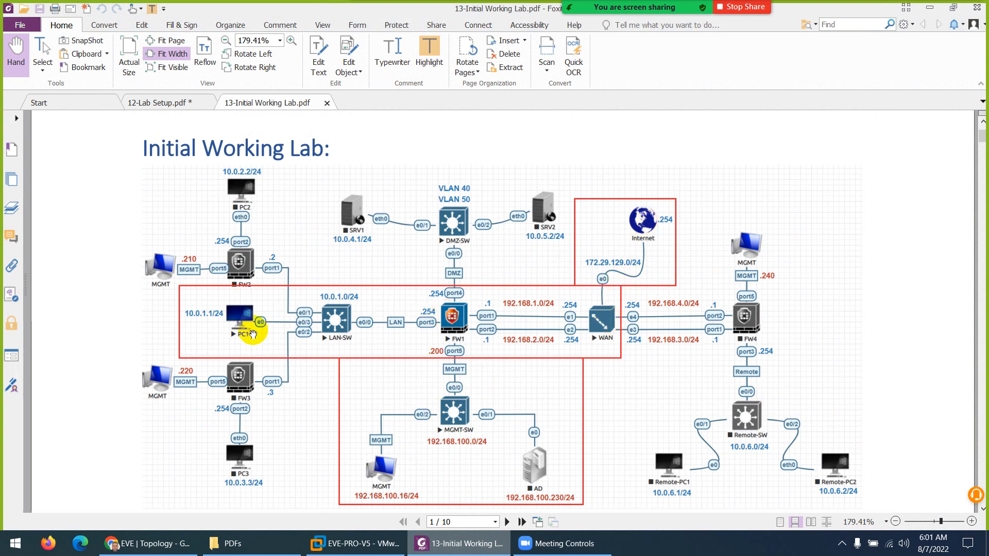
{"action": "scroll", "coordinate": [386, 329], "scroll_direction": "down", "scroll_amount": 7}
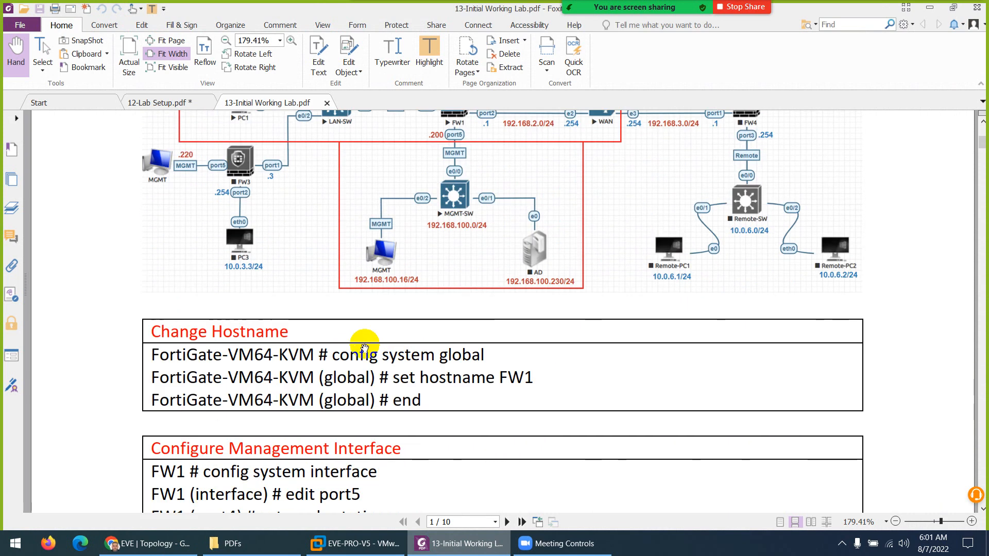
{"action": "scroll", "coordinate": [365, 350], "scroll_direction": "down", "scroll_amount": 2}
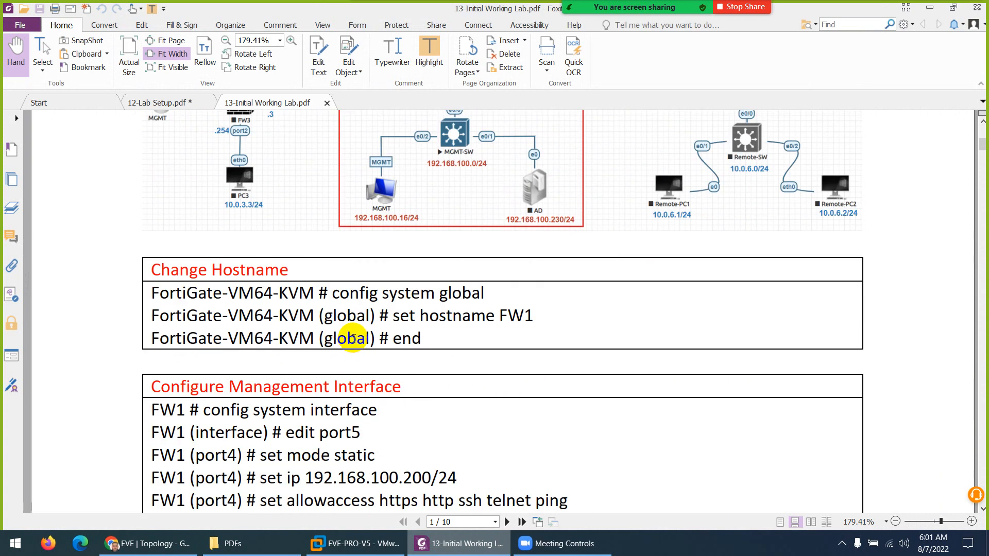
{"action": "scroll", "coordinate": [394, 306], "scroll_direction": "up", "scroll_amount": 5}
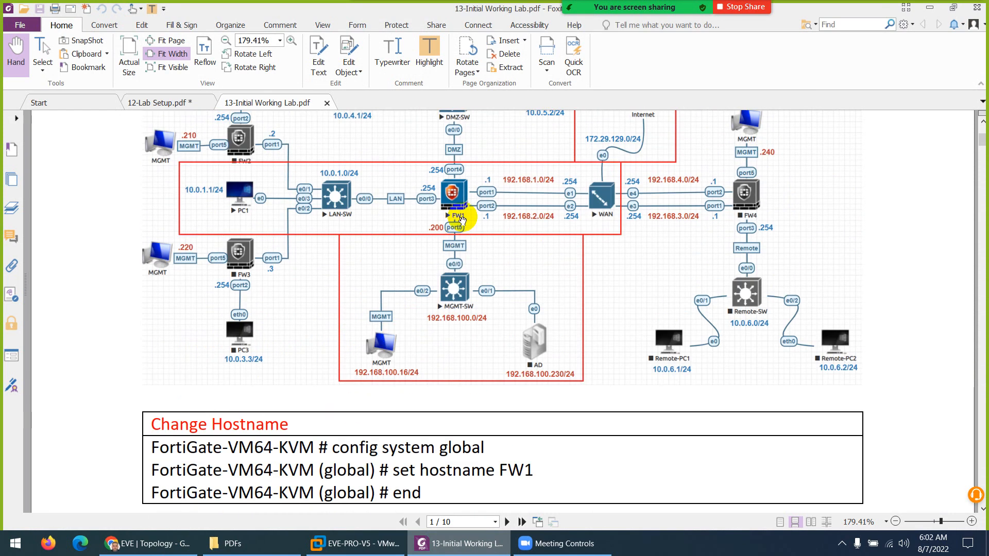
{"action": "scroll", "coordinate": [419, 354], "scroll_direction": "down", "scroll_amount": 4}
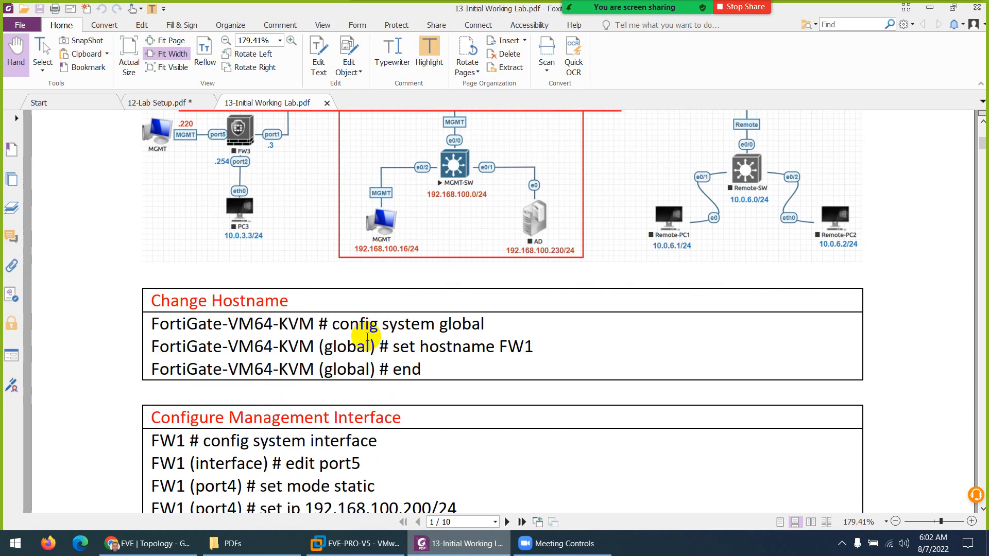
{"action": "left_click_drag", "start_coordinate": [332, 324], "coordinate": [482, 325]}
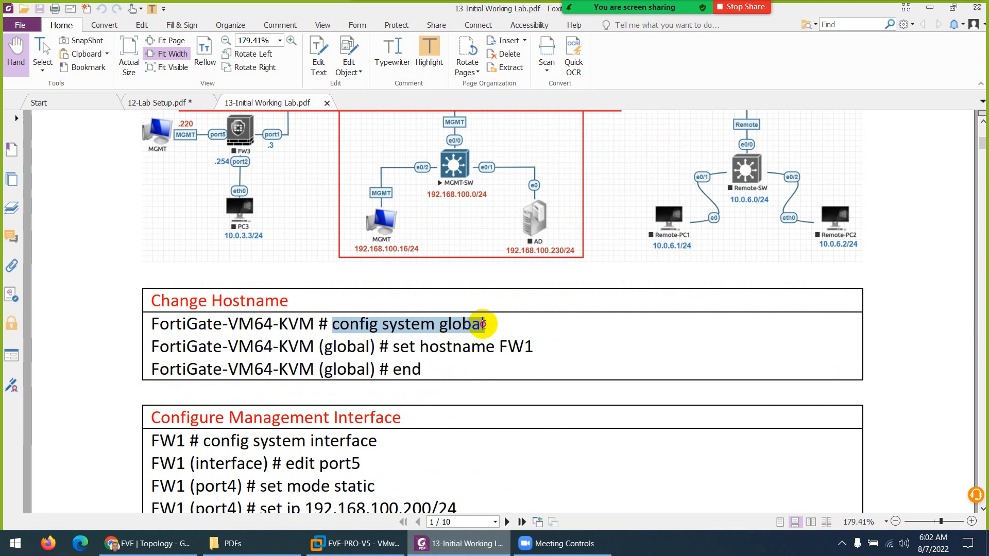
{"action": "left_click_drag", "start_coordinate": [393, 347], "coordinate": [525, 341]}
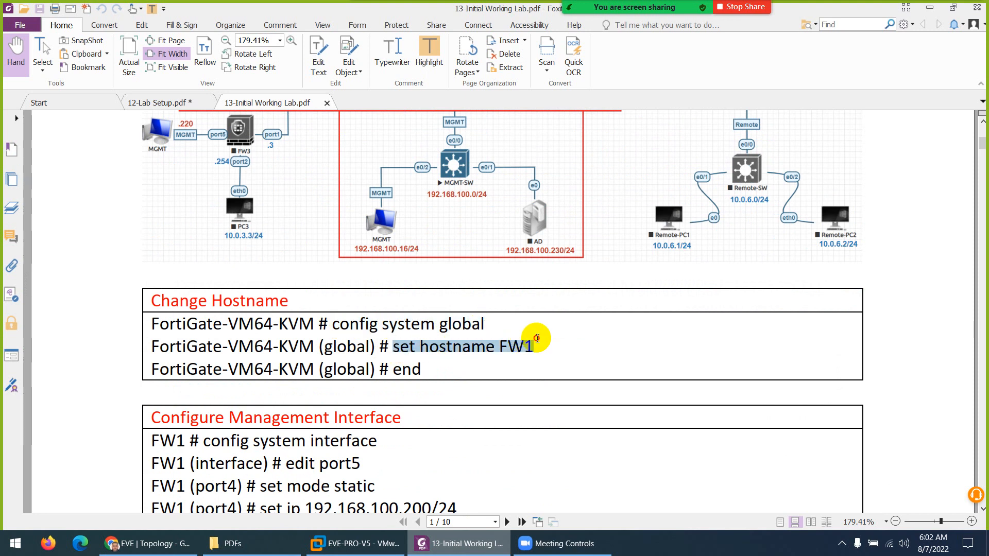
Review the management interface commands for port5 against the topology, covering static mode, IP address and allowed access protocols.
{"action": "scroll", "coordinate": [405, 366], "scroll_direction": "down", "scroll_amount": 4}
{"action": "scroll", "coordinate": [405, 369], "scroll_direction": "down", "scroll_amount": 3}
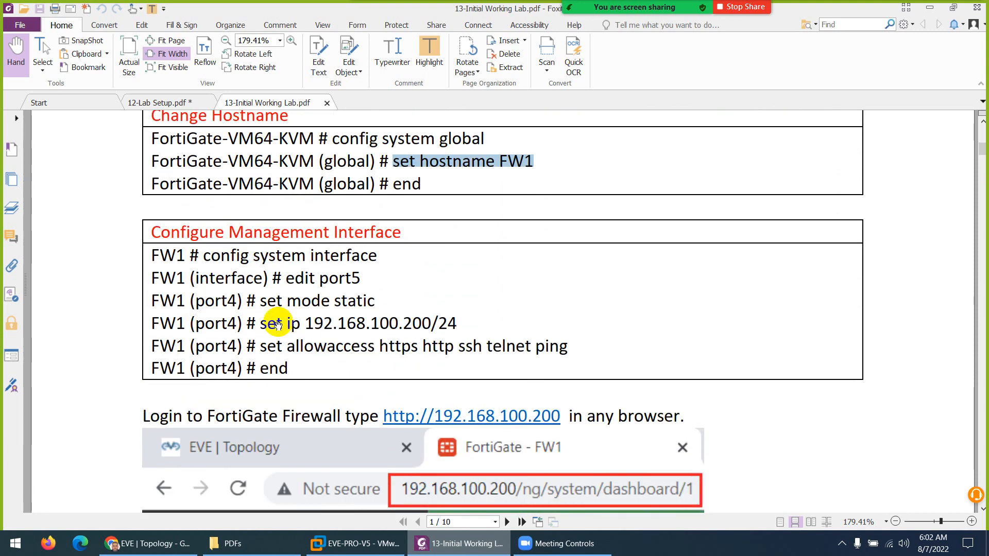
{"action": "scroll", "coordinate": [418, 292], "scroll_direction": "up", "scroll_amount": 8}
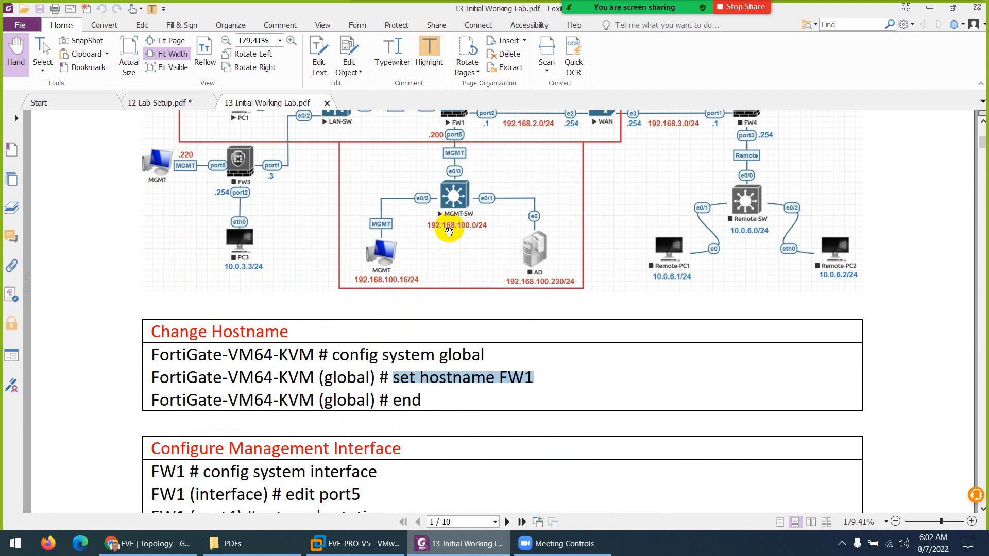
{"action": "scroll", "coordinate": [453, 221], "scroll_direction": "up", "scroll_amount": 4}
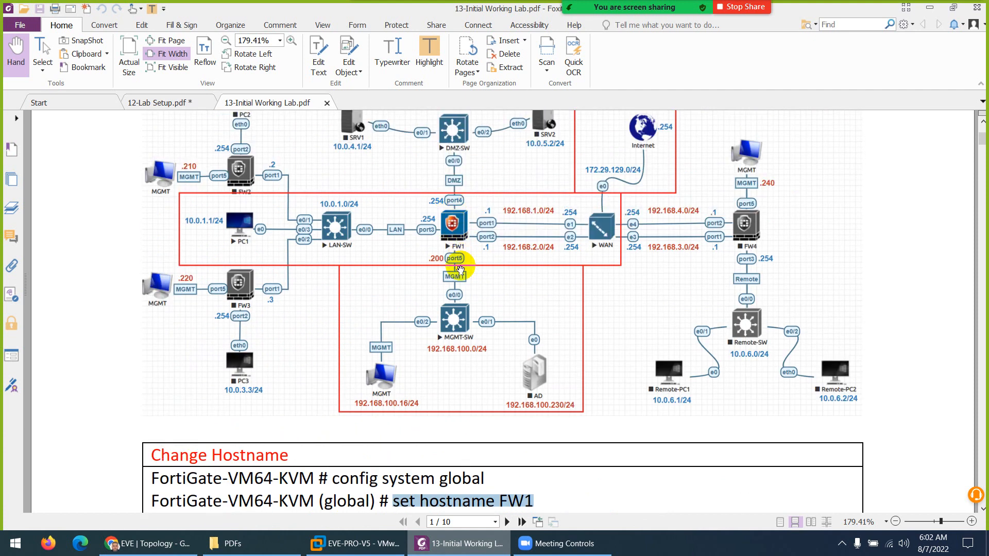
{"action": "scroll", "coordinate": [459, 270], "scroll_direction": "down", "scroll_amount": 12}
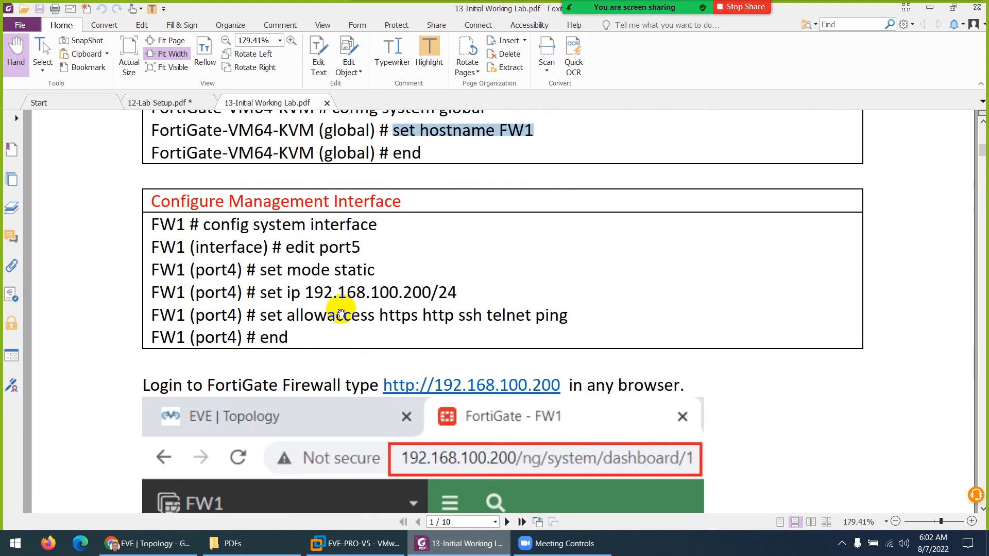
{"action": "left_click_drag", "start_coordinate": [286, 248], "coordinate": [360, 246]}
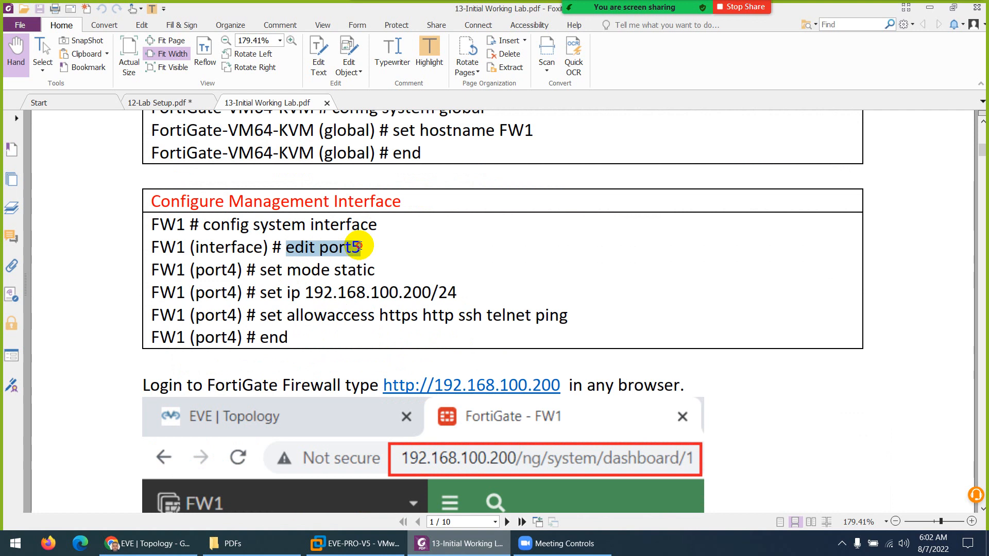
{"action": "left_click_drag", "start_coordinate": [287, 270], "coordinate": [376, 270]}
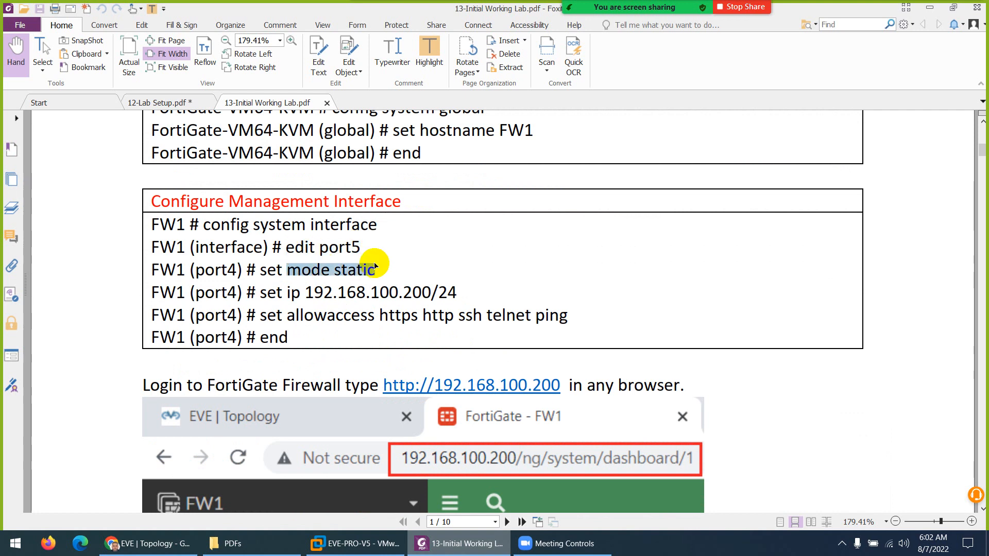
{"action": "left_click_drag", "start_coordinate": [314, 292], "coordinate": [447, 292]}
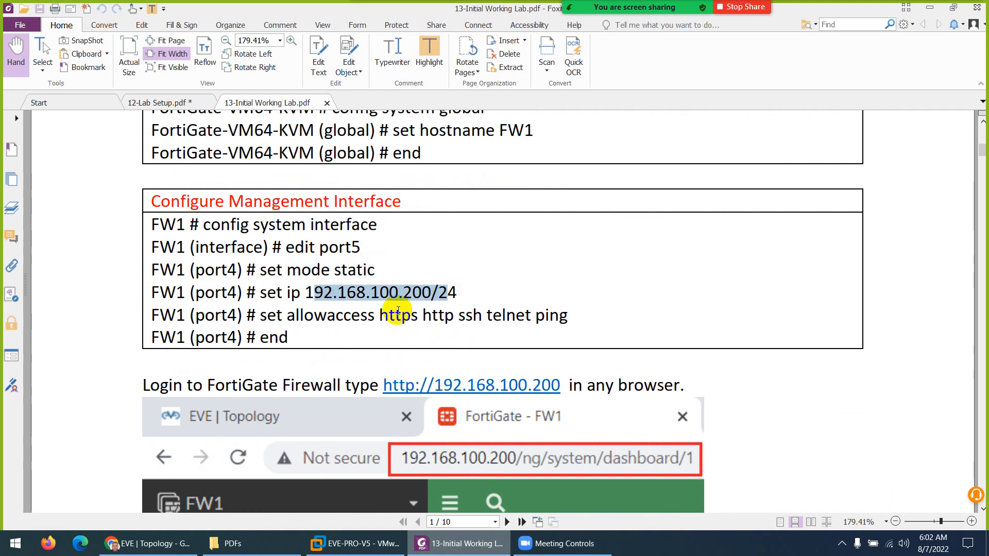
{"action": "left_click_drag", "start_coordinate": [328, 316], "coordinate": [559, 316]}
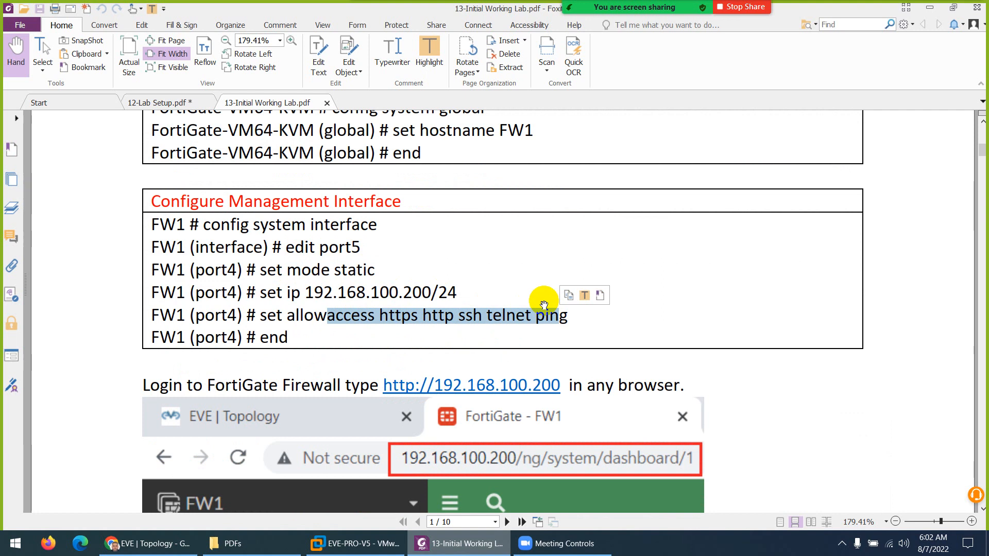
Read the firewall browser login instructions and the port1 WAN interface settings in the lab guide.
{"action": "scroll", "coordinate": [544, 305], "scroll_direction": "down", "scroll_amount": 3}
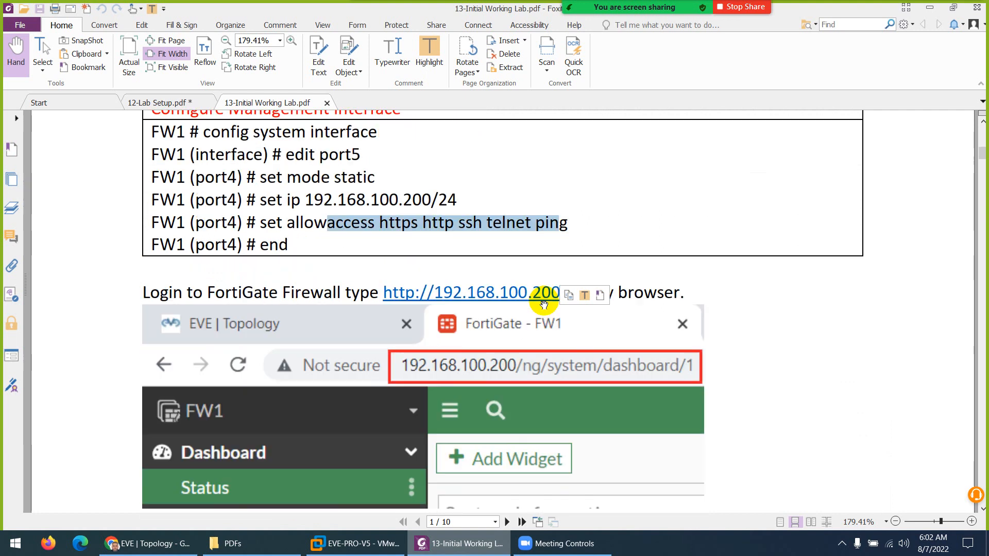
{"action": "scroll", "coordinate": [483, 305], "scroll_direction": "down", "scroll_amount": 4}
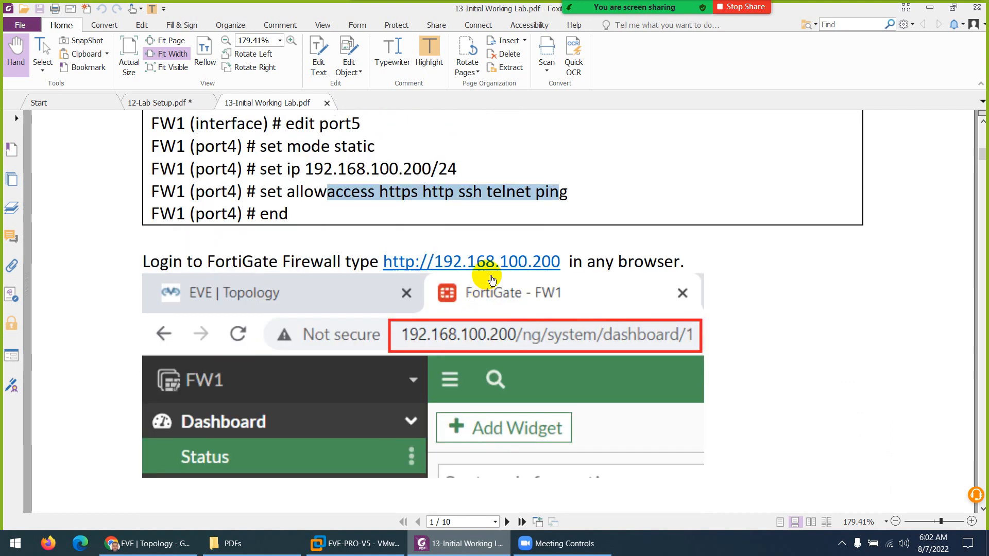
{"action": "scroll", "coordinate": [420, 309], "scroll_direction": "down", "scroll_amount": 15}
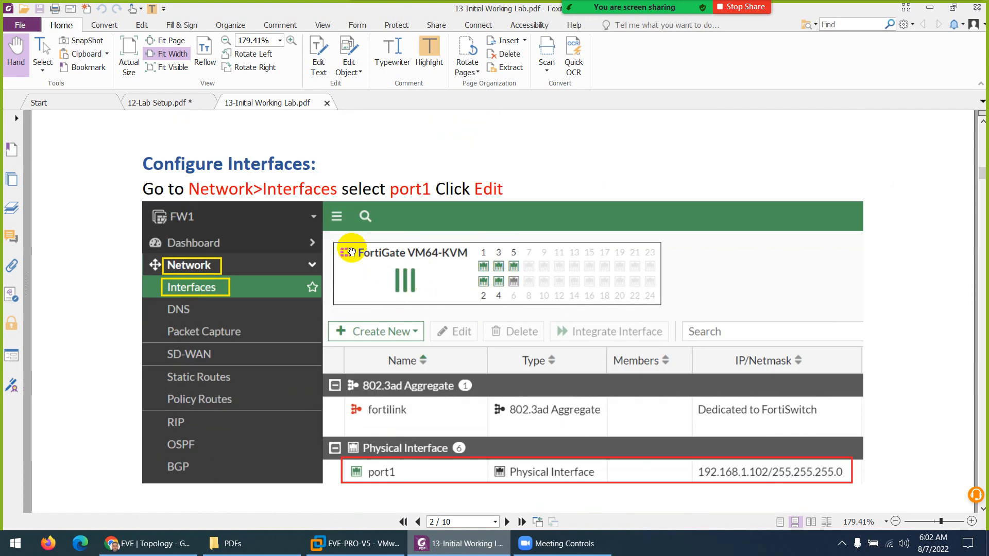
{"action": "scroll", "coordinate": [388, 271], "scroll_direction": "down", "scroll_amount": 4}
{"action": "scroll", "coordinate": [387, 271], "scroll_direction": "down", "scroll_amount": 3}
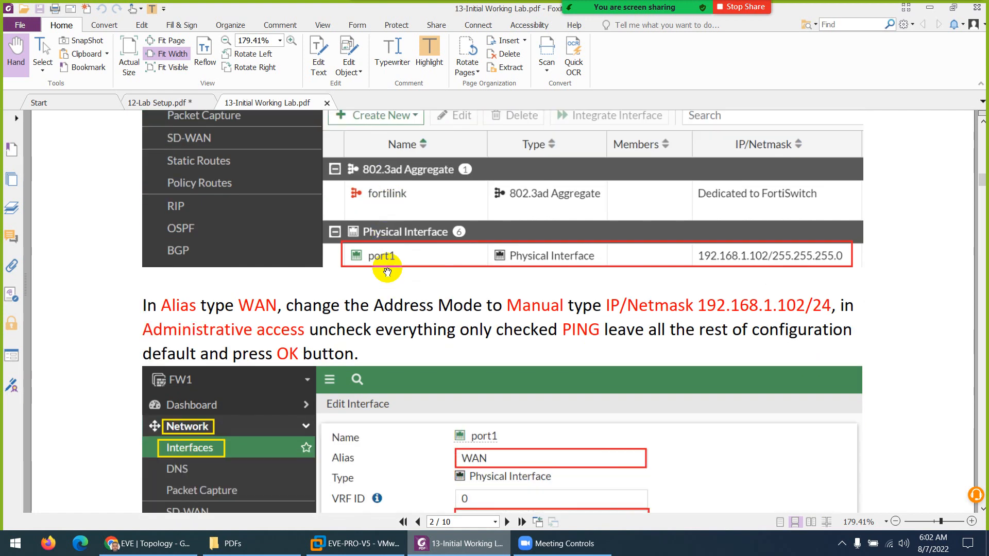
{"action": "scroll", "coordinate": [386, 265], "scroll_direction": "down", "scroll_amount": 3}
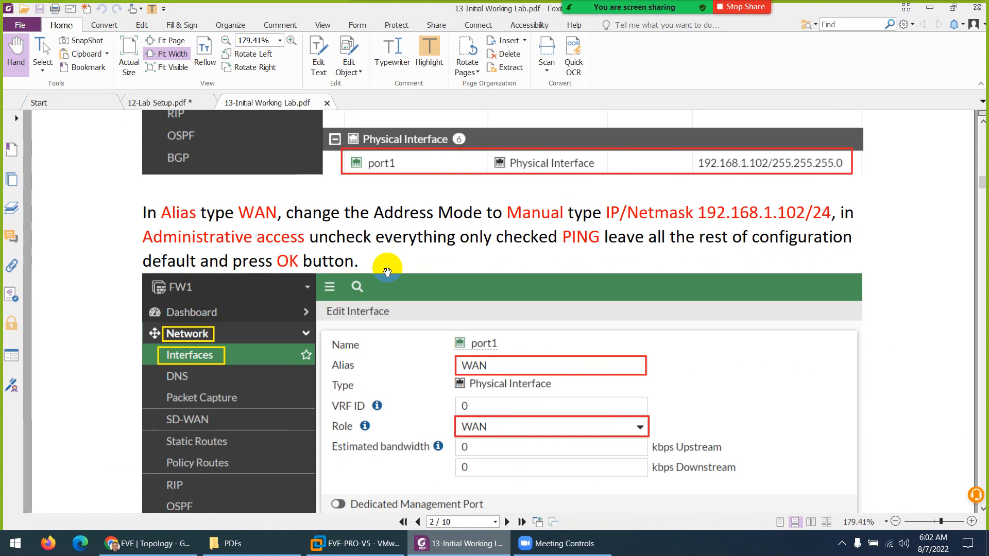
{"action": "scroll", "coordinate": [484, 319], "scroll_direction": "down", "scroll_amount": 2}
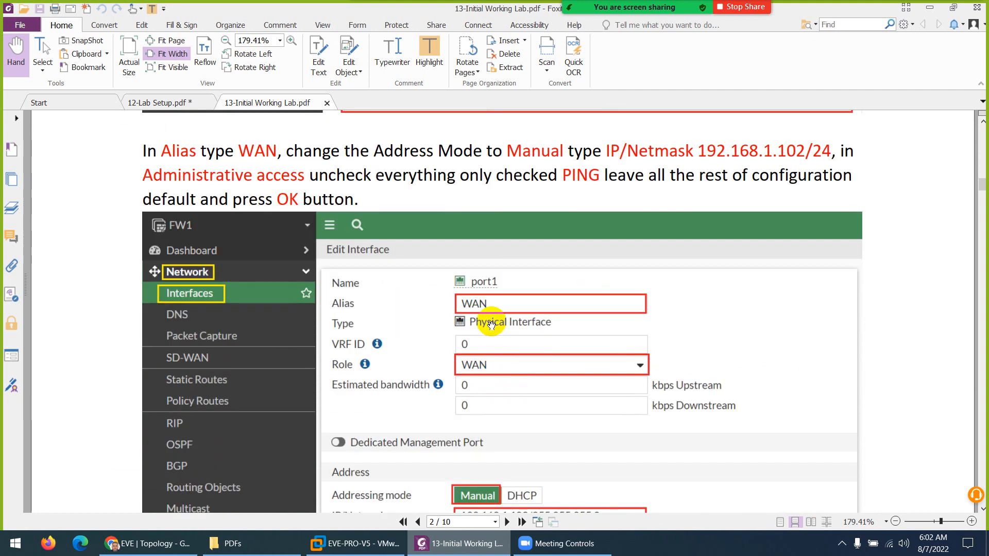
{"action": "scroll", "coordinate": [560, 312], "scroll_direction": "down", "scroll_amount": 13}
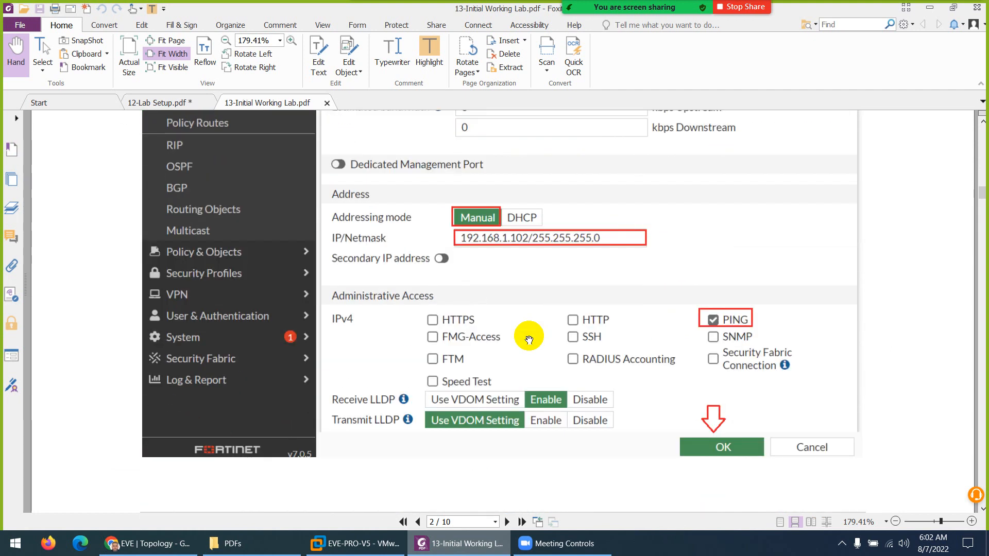
Examine the guide's interface settings for port3 as LAN and port5 as MGMT.
{"action": "scroll", "coordinate": [525, 342], "scroll_direction": "down", "scroll_amount": 10}
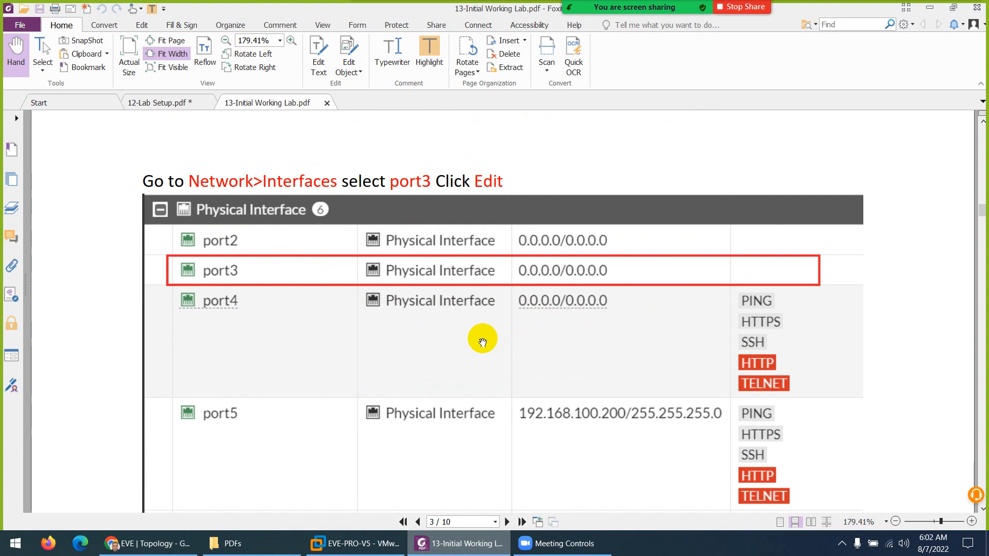
{"action": "scroll", "coordinate": [341, 307], "scroll_direction": "down", "scroll_amount": 11}
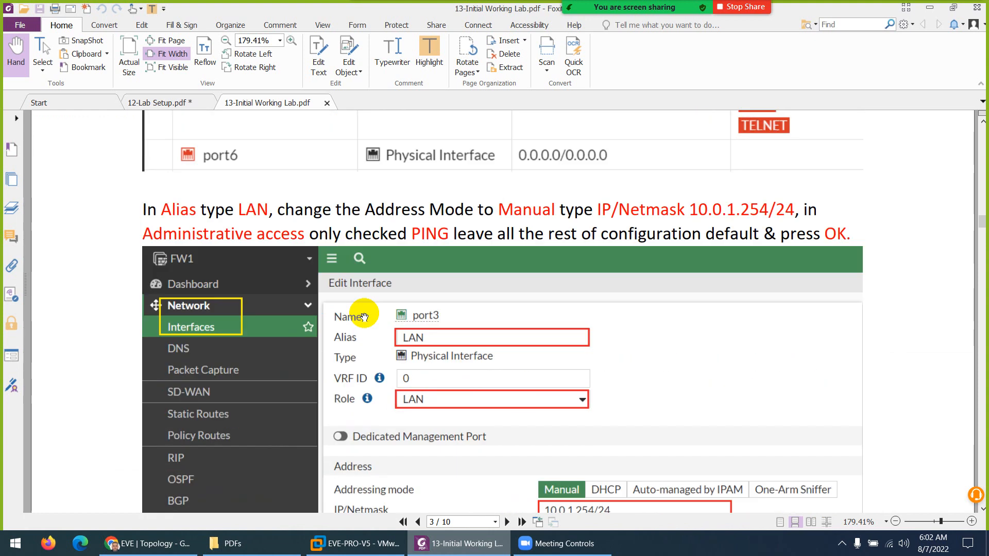
{"action": "scroll", "coordinate": [411, 315], "scroll_direction": "down", "scroll_amount": 16}
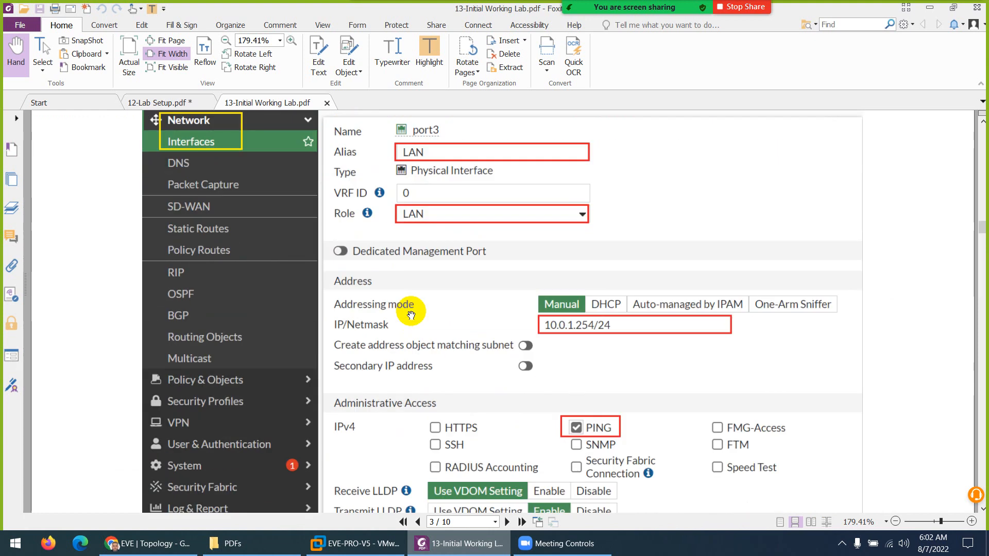
{"action": "scroll", "coordinate": [470, 318], "scroll_direction": "down", "scroll_amount": 12}
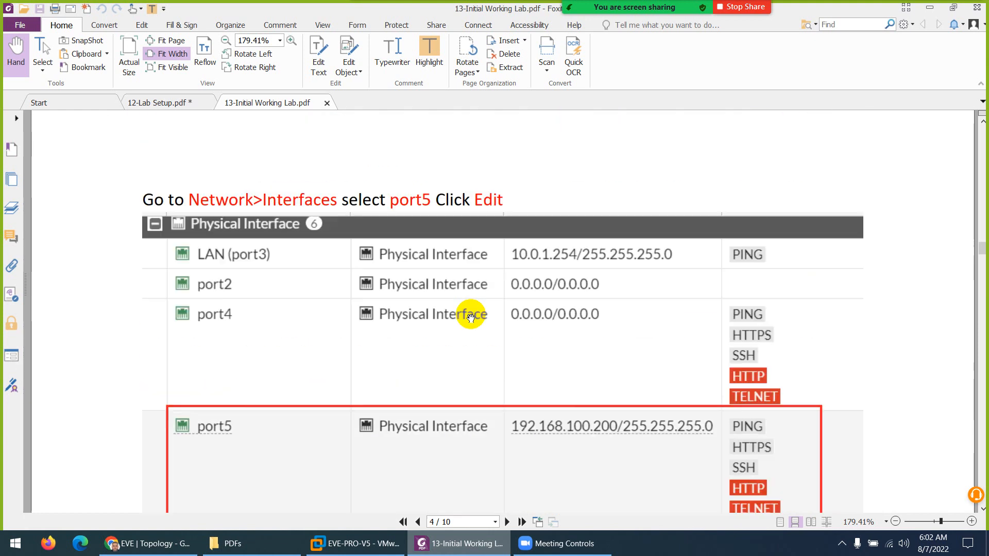
{"action": "scroll", "coordinate": [448, 268], "scroll_direction": "down", "scroll_amount": 6}
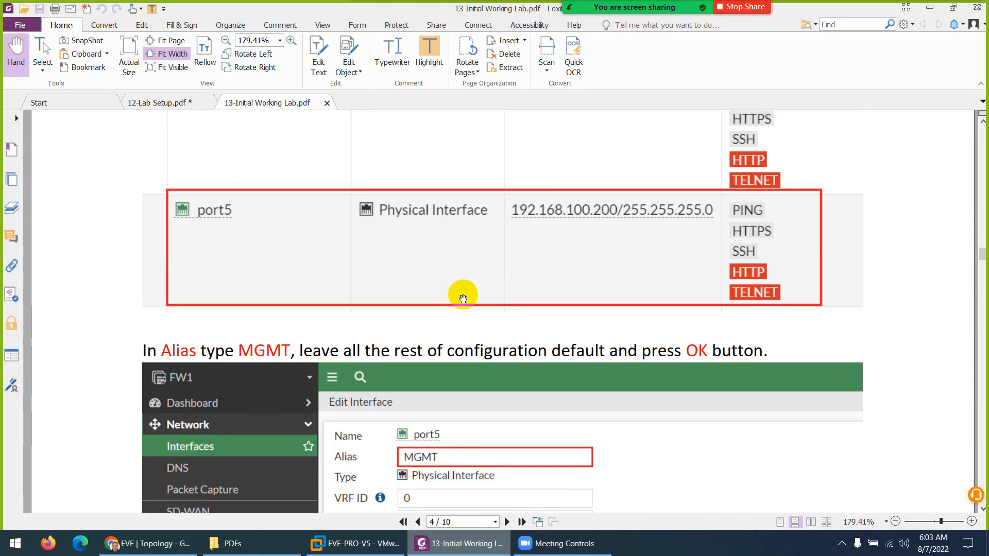
{"action": "scroll", "coordinate": [463, 294], "scroll_direction": "down", "scroll_amount": 11}
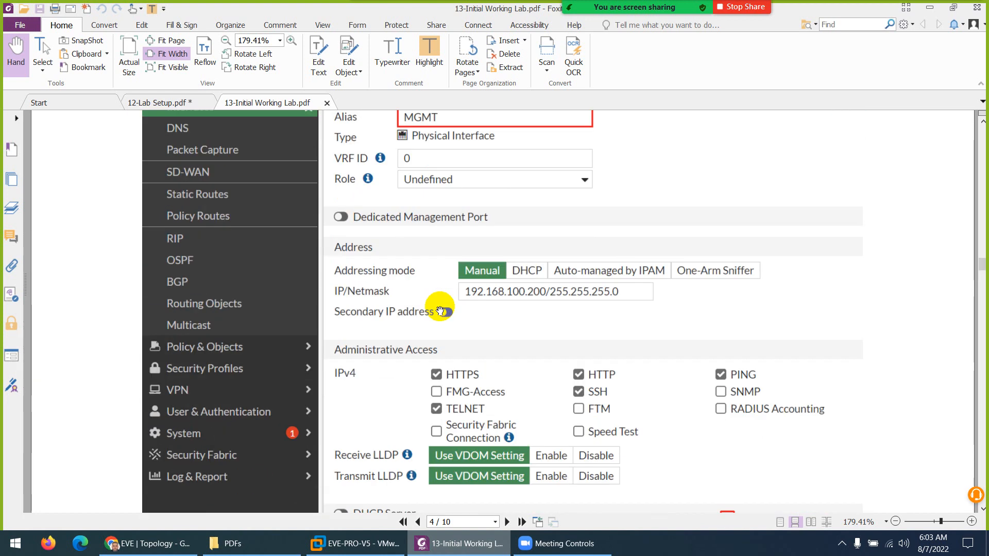
Review the DNS server configuration and the default static route instructions in the guide.
{"action": "scroll", "coordinate": [438, 309], "scroll_direction": "down", "scroll_amount": 17}
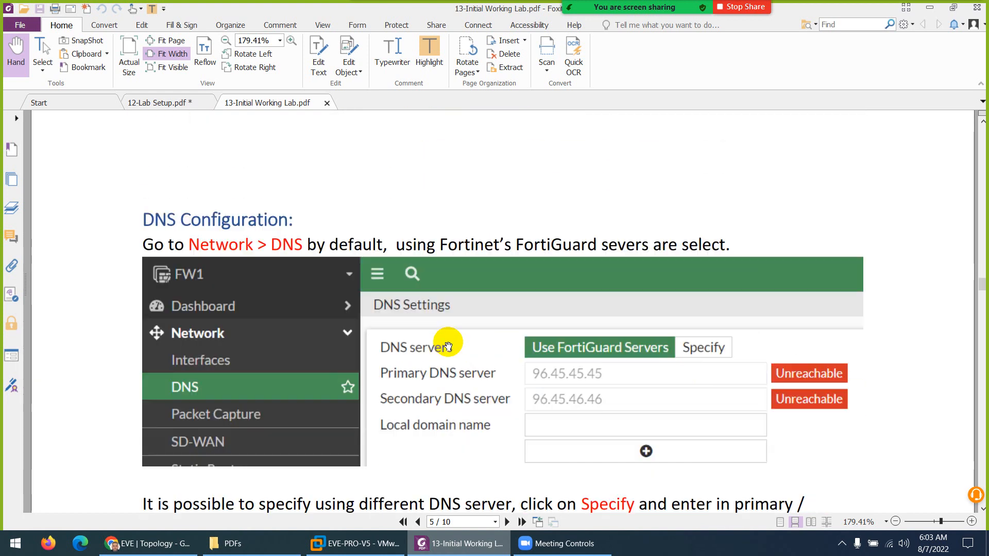
{"action": "scroll", "coordinate": [432, 345], "scroll_direction": "down", "scroll_amount": 14}
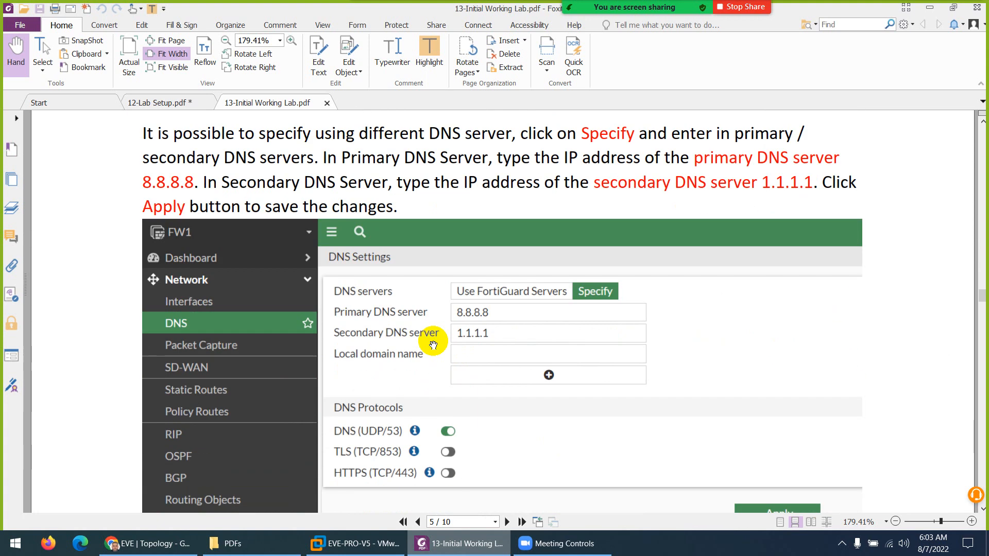
{"action": "scroll", "coordinate": [432, 345], "scroll_direction": "down", "scroll_amount": 20}
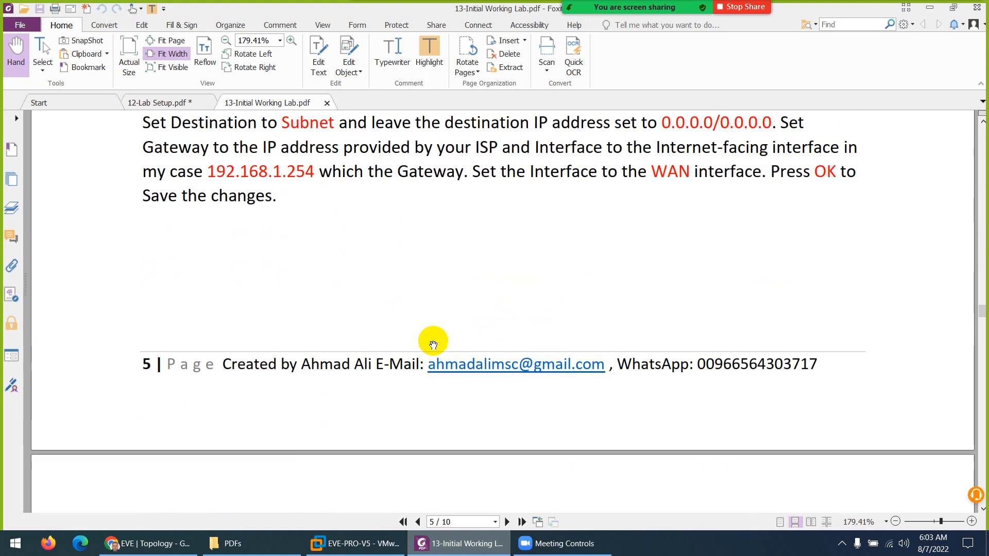
{"action": "scroll", "coordinate": [433, 345], "scroll_direction": "down", "scroll_amount": 20}
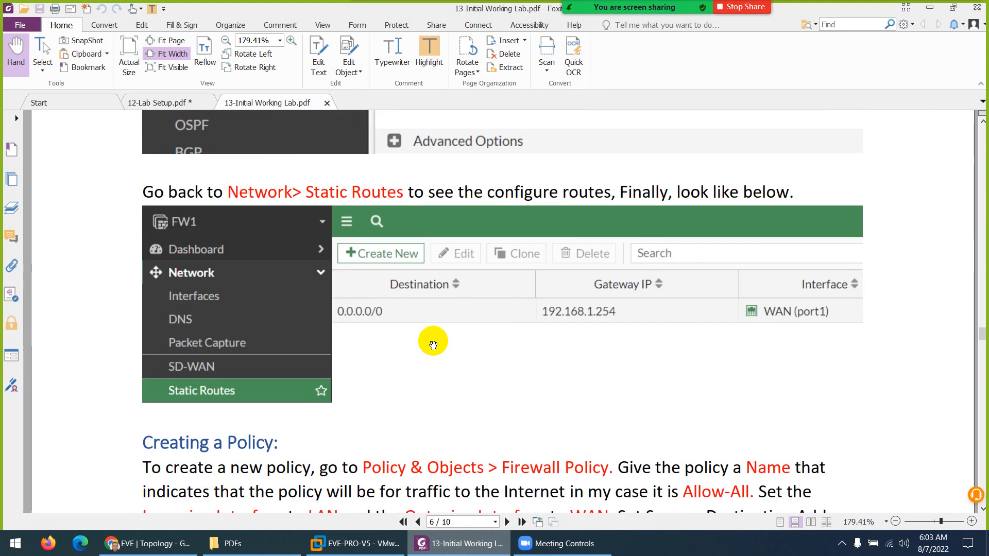
Read the guide's firewall policy section on LAN-to-WAN traffic, NAT and logging options.
{"action": "scroll", "coordinate": [433, 344], "scroll_direction": "down", "scroll_amount": 3}
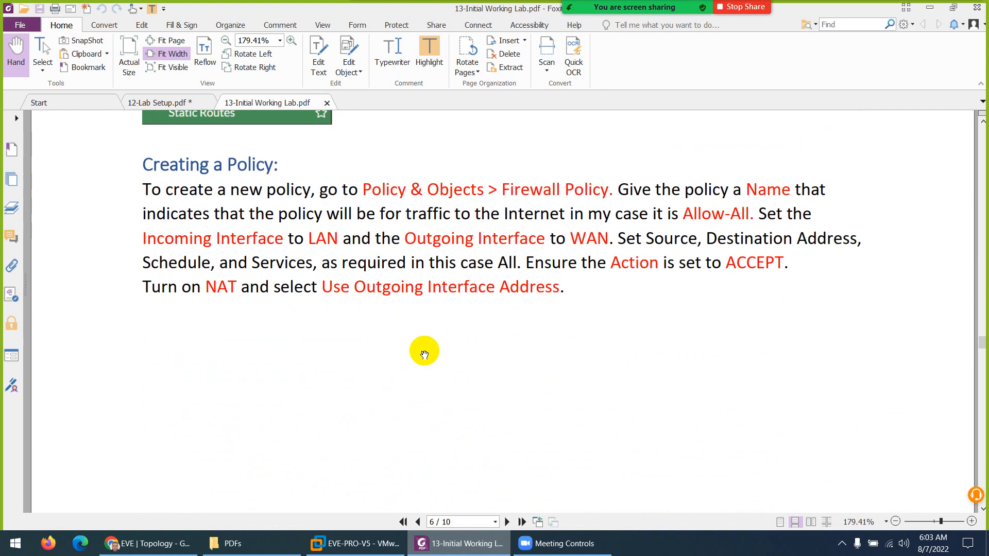
{"action": "scroll", "coordinate": [424, 354], "scroll_direction": "down", "scroll_amount": 4}
{"action": "scroll", "coordinate": [424, 354], "scroll_direction": "down", "scroll_amount": 20}
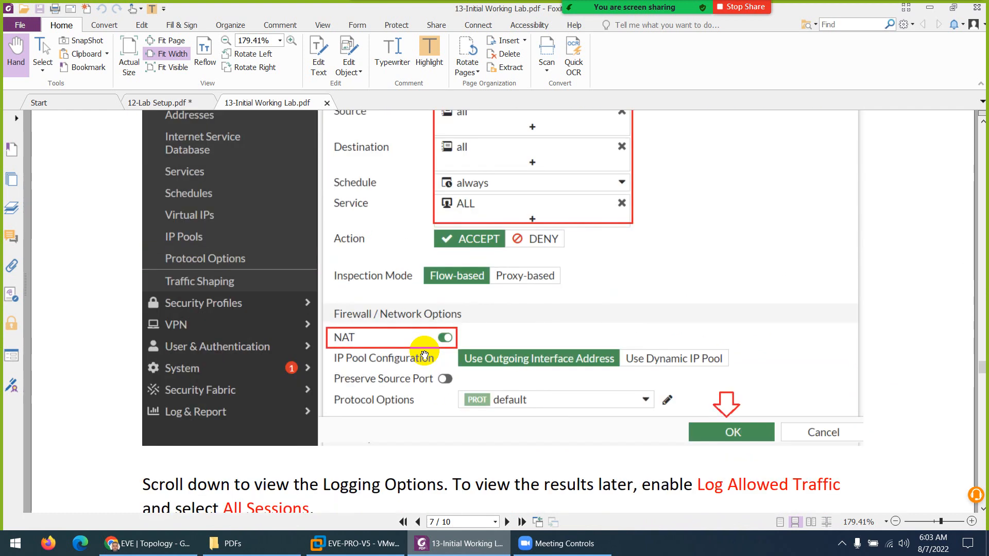
{"action": "scroll", "coordinate": [424, 354], "scroll_direction": "down", "scroll_amount": 20}
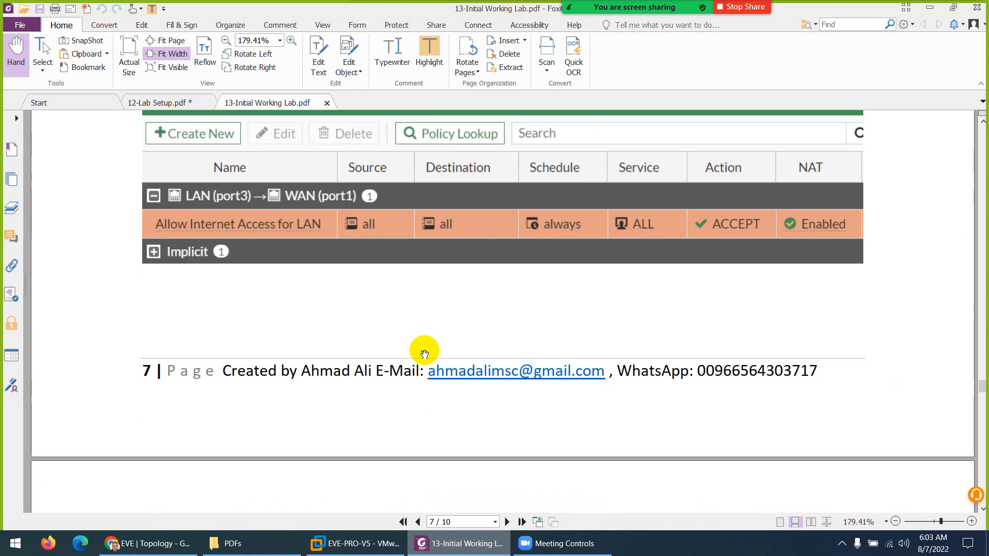
Read the guide's LAN PC IP settings, internet browsing test and Forward Traffic log section, and return to the topology on the first page.
{"action": "scroll", "coordinate": [424, 354], "scroll_direction": "down", "scroll_amount": 10}
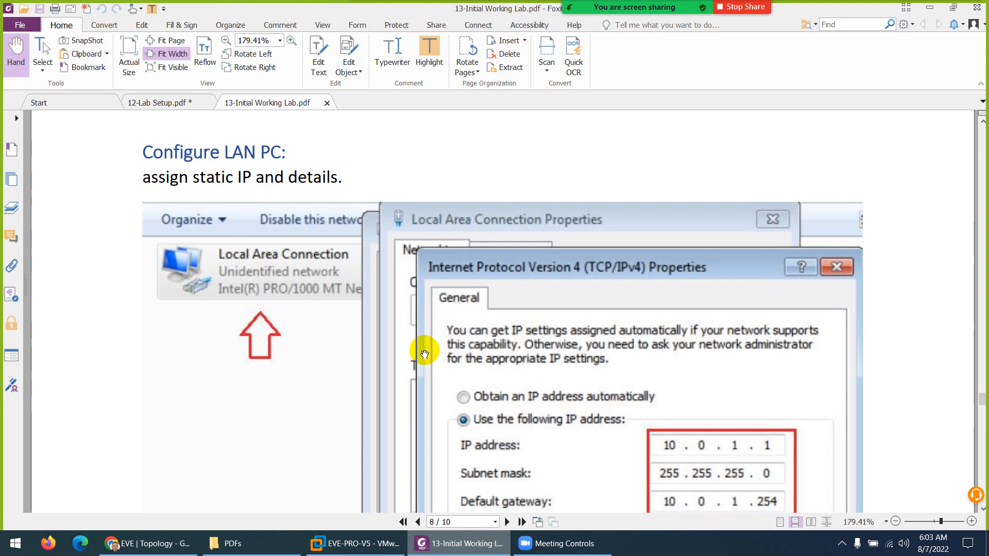
{"action": "scroll", "coordinate": [424, 354], "scroll_direction": "down", "scroll_amount": 3}
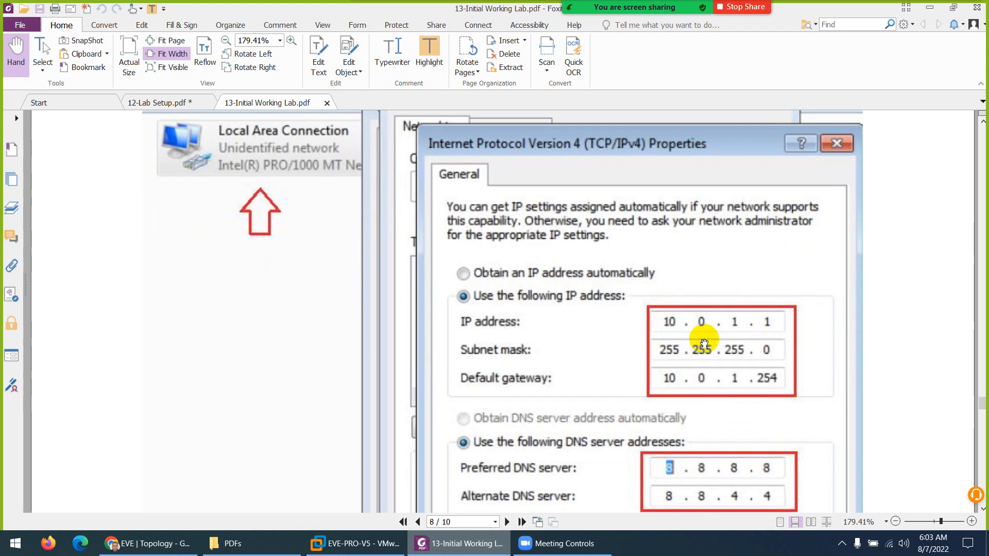
{"action": "scroll", "coordinate": [767, 361], "scroll_direction": "down", "scroll_amount": 3}
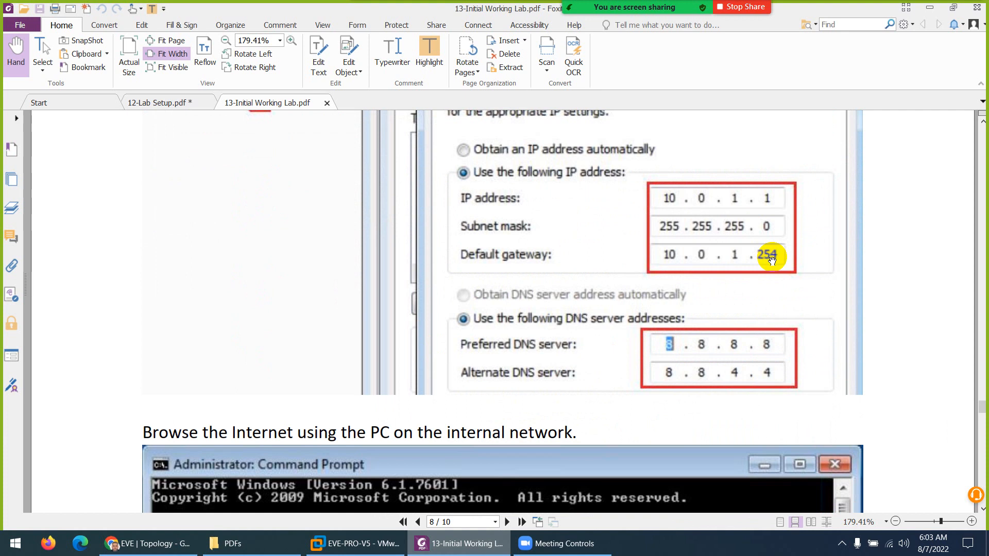
{"action": "scroll", "coordinate": [767, 263], "scroll_direction": "down", "scroll_amount": 9}
{"action": "scroll", "coordinate": [452, 400], "scroll_direction": "down", "scroll_amount": 20}
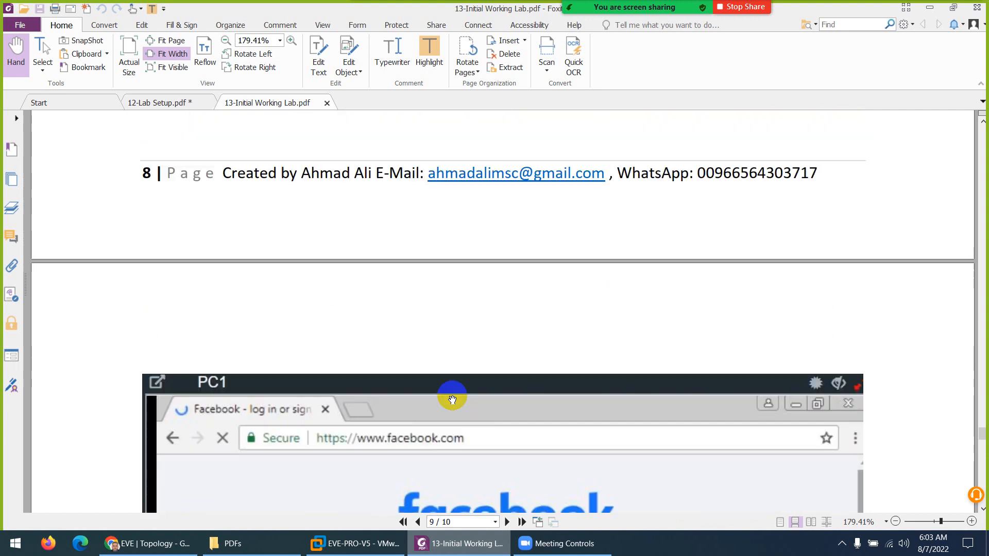
{"action": "scroll", "coordinate": [453, 401], "scroll_direction": "down", "scroll_amount": 20}
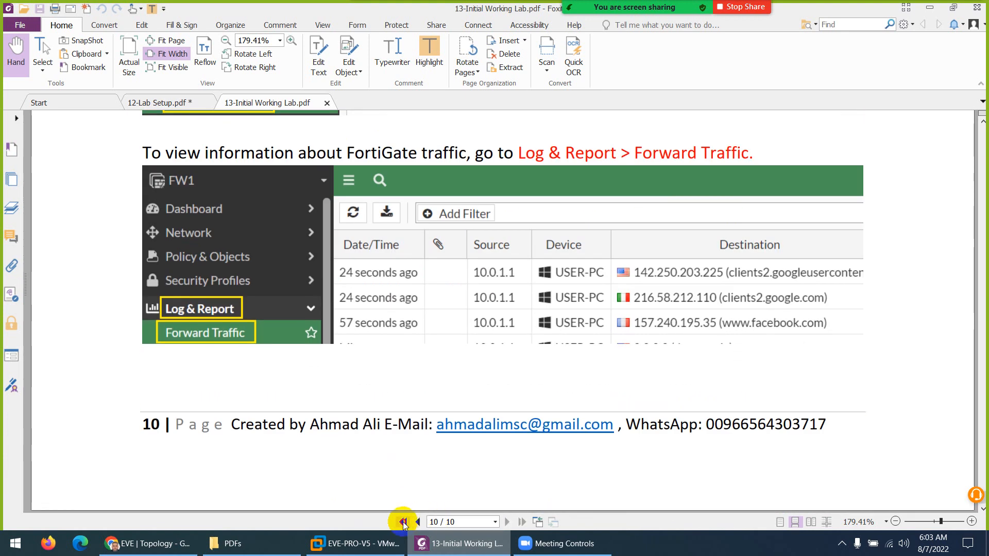
{"action": "left_click", "coordinate": [404, 522]}
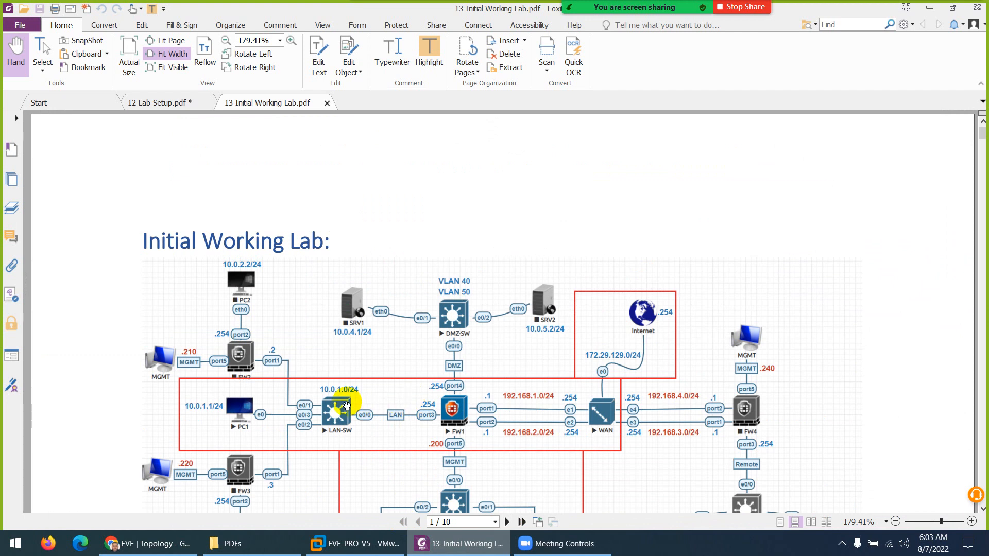
{"action": "scroll", "coordinate": [354, 381], "scroll_direction": "down", "scroll_amount": 3}
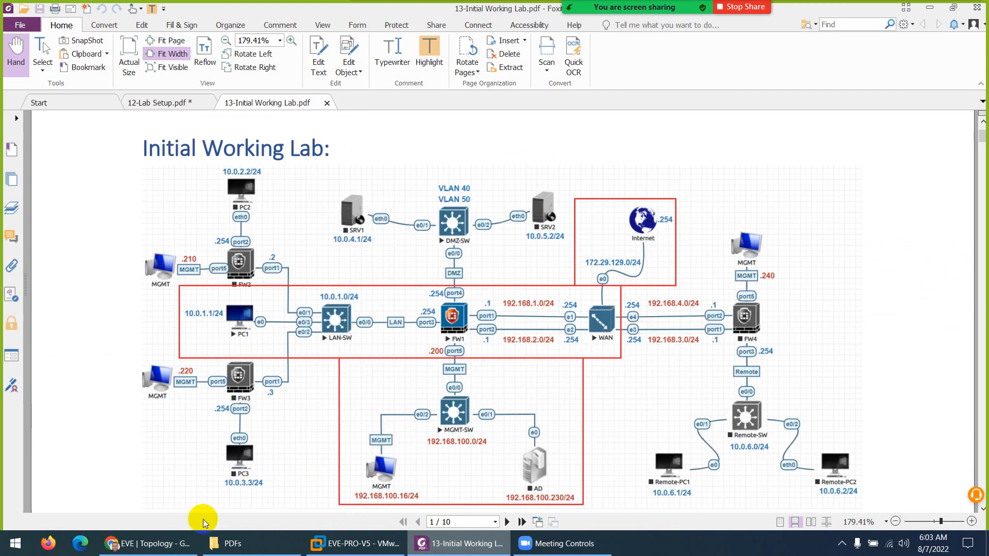
Switch to the EVE topology in Chrome, open FW1's console, log in as admin and set a new account password.
{"action": "left_click", "coordinate": [149, 544]}
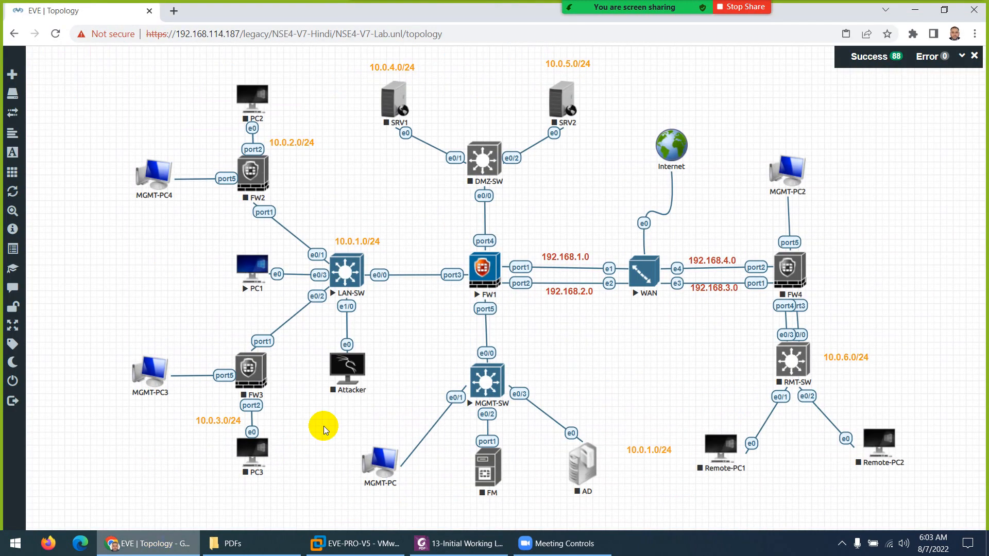
{"action": "left_click", "coordinate": [482, 272]}
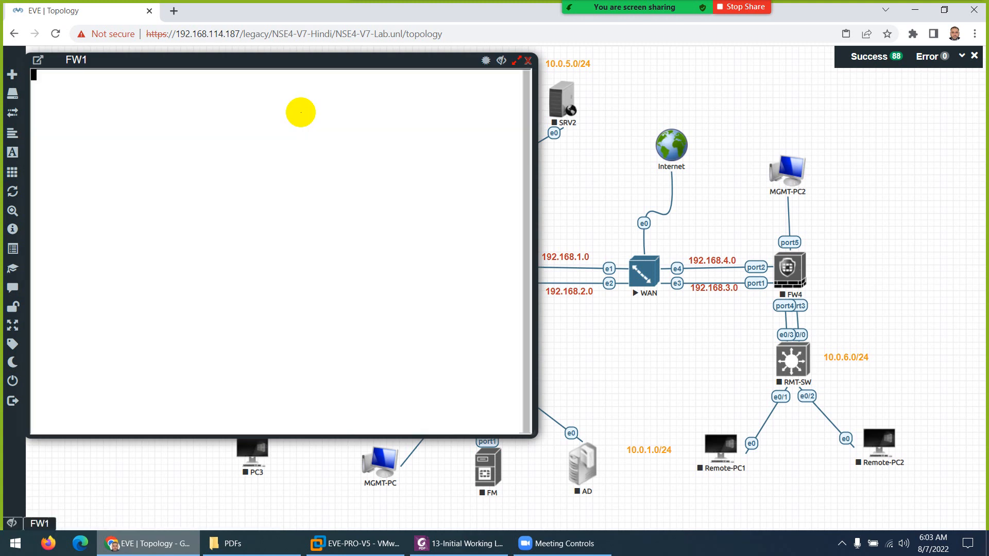
{"action": "key", "text": "Return"}
{"action": "key", "text": "Return"}
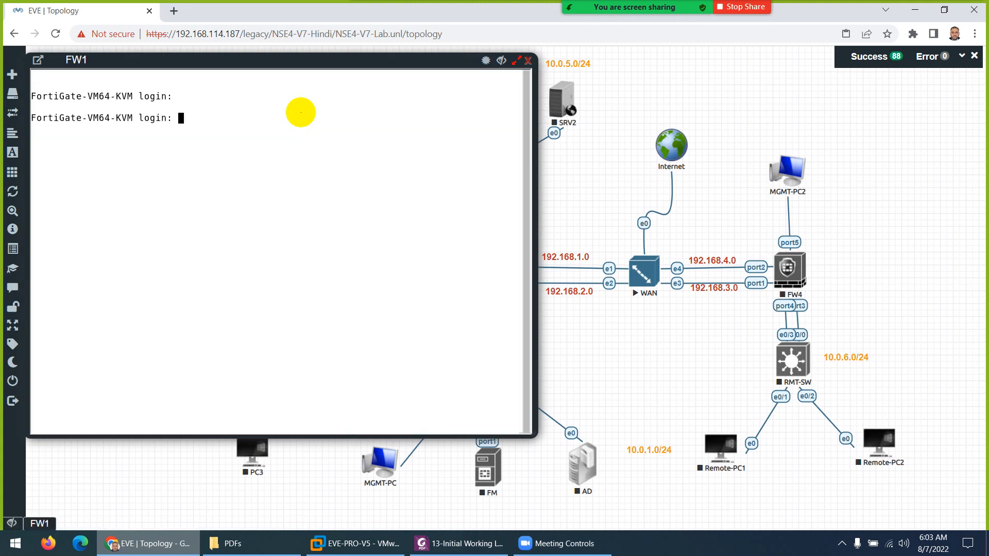
{"action": "type", "text": "admin"}
{"action": "key", "text": "Return"}
{"action": "key", "text": "Return"}
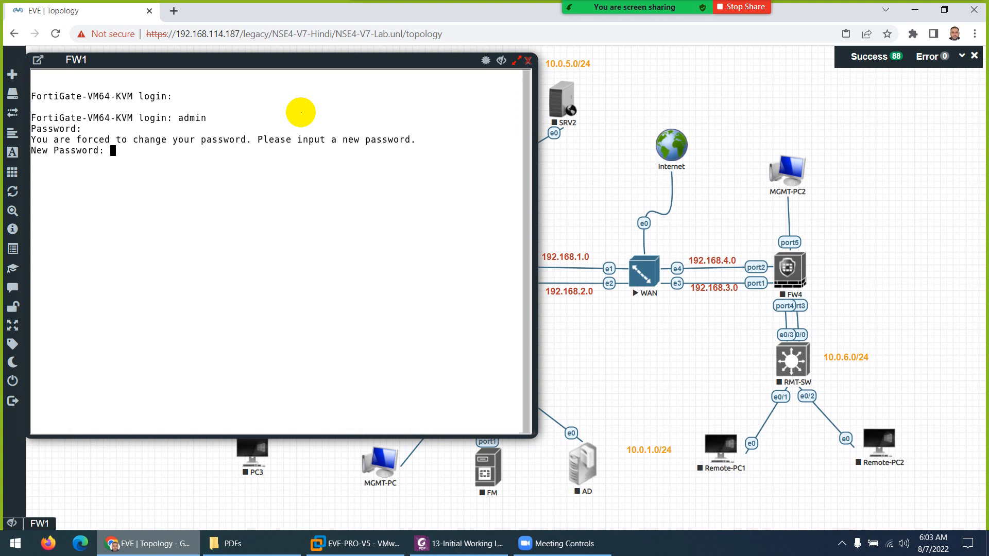
{"action": "key", "text": "Return"}
{"action": "key", "text": "Return"}
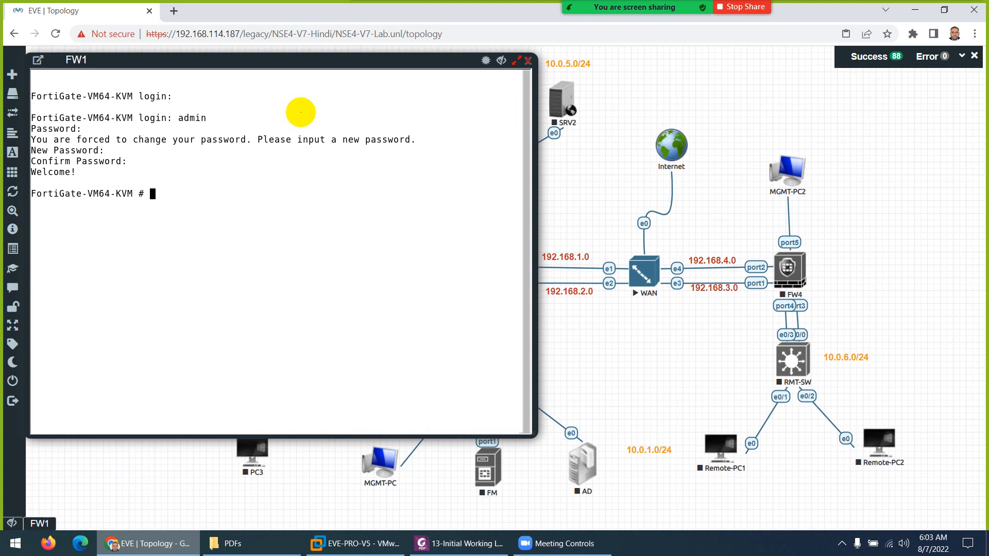
Set the firewall's hostname to FW1 in the global system configuration and end the configuration.
{"action": "type", "text": "config system global"}
{"action": "key", "text": "Return"}
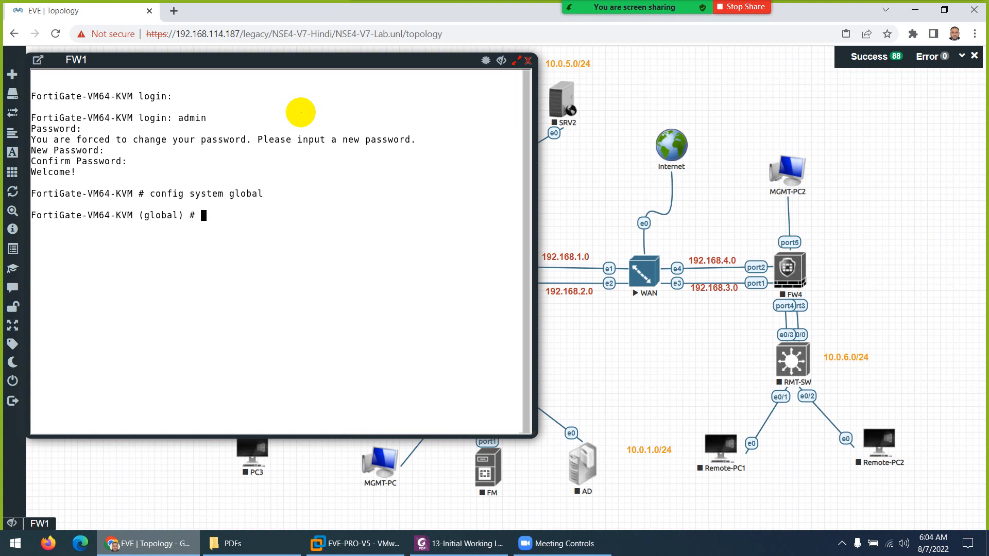
{"action": "type", "text": "ho"}
{"action": "type", "text": "s"}
{"action": "type", "text": "et honor-df"}
{"action": "key", "text": "Tab"}
{"action": "type", "text": "FW1"}
{"action": "key", "text": "Return"}
{"action": "type", "text": "end"}
{"action": "key", "text": "Return"}
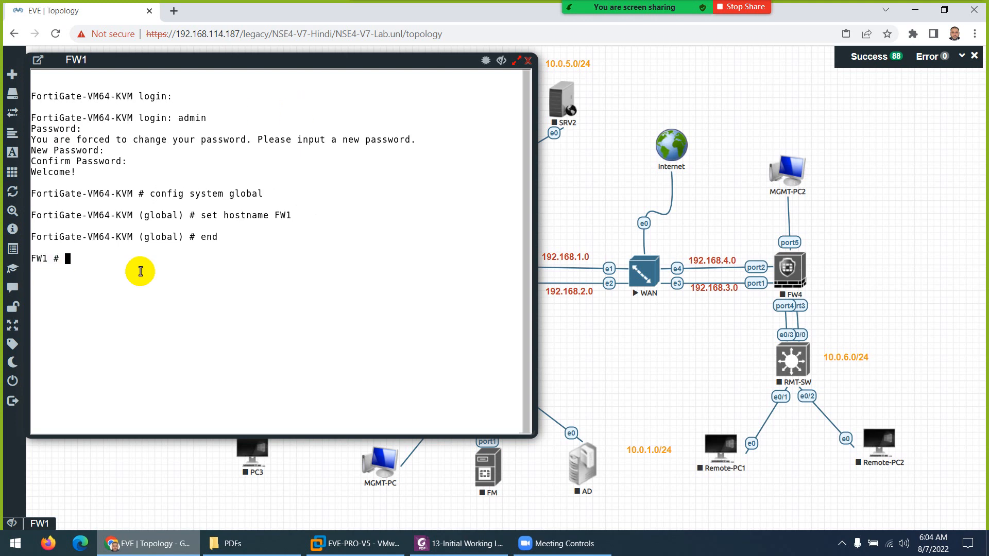
Edit port5 in the system interface configuration, setting static mode and IP 192.168.114.200/24.
{"action": "type", "text": "config "}
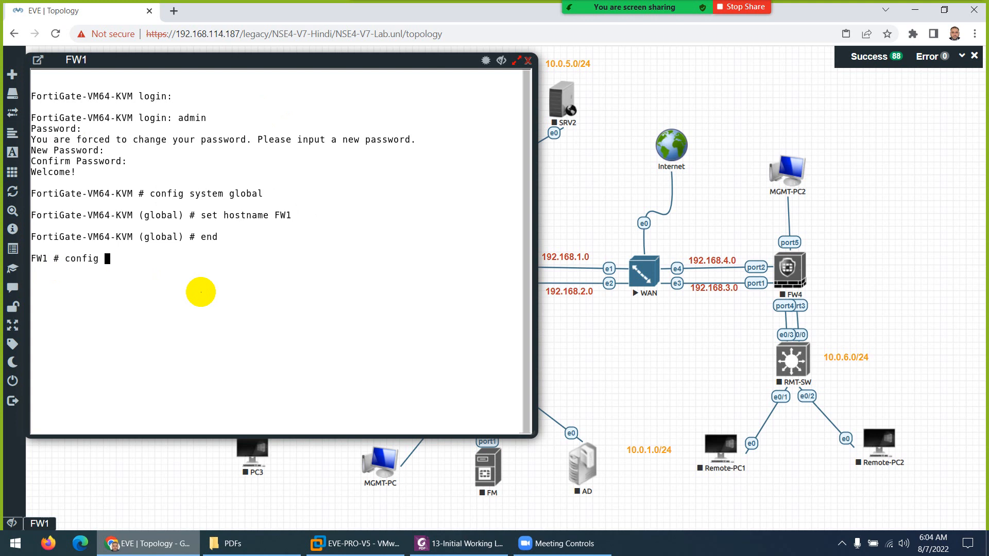
{"action": "type", "text": "system interface"}
{"action": "key", "text": "Return"}
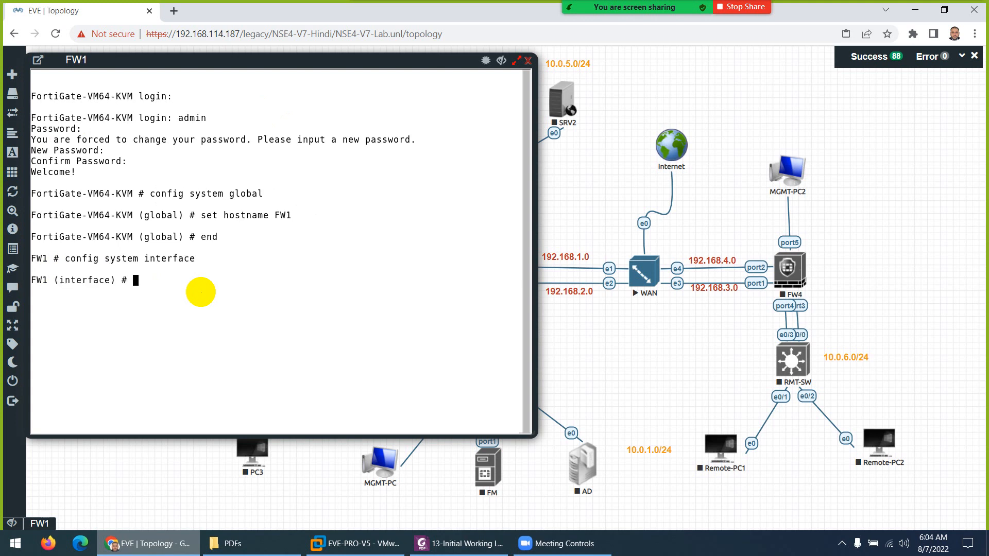
{"action": "type", "text": "edit port1"}
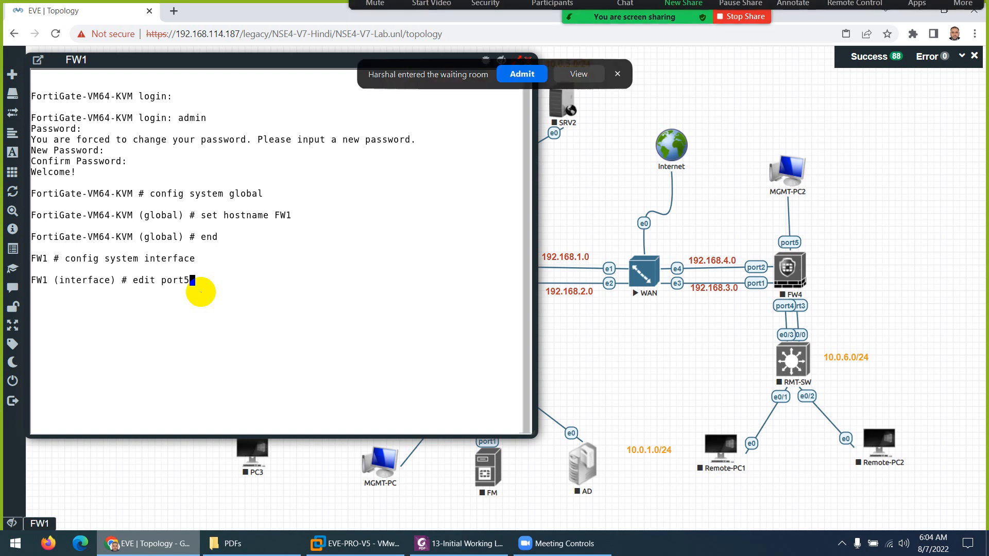
{"action": "left_click", "coordinate": [522, 74]}
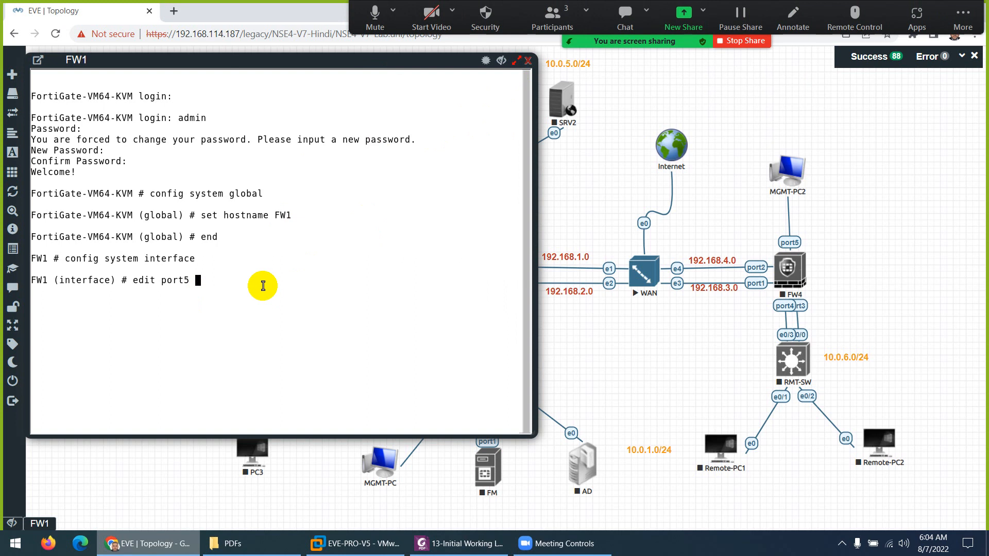
{"action": "key", "text": "Return"}
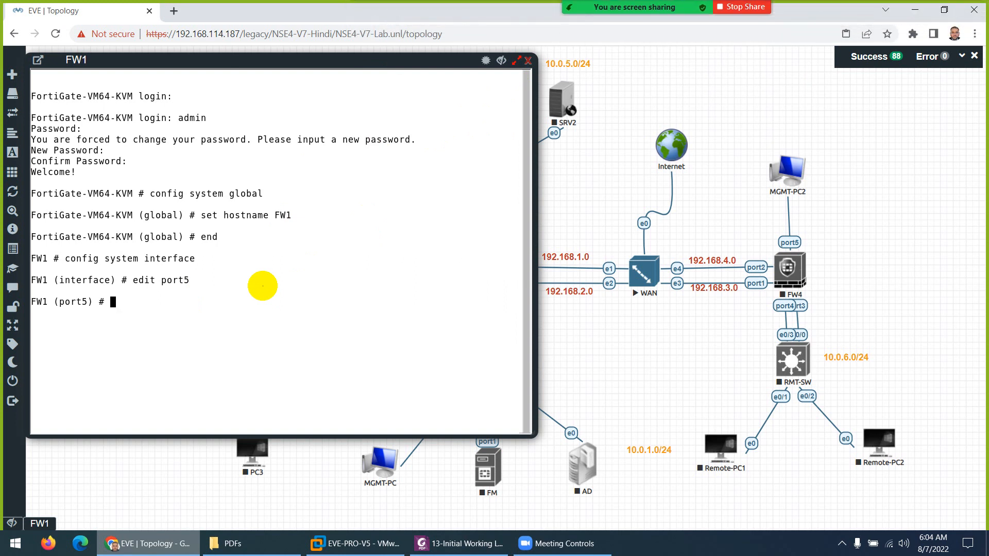
{"action": "type", "text": "set modesstatic"}
{"action": "key", "text": "Return"}
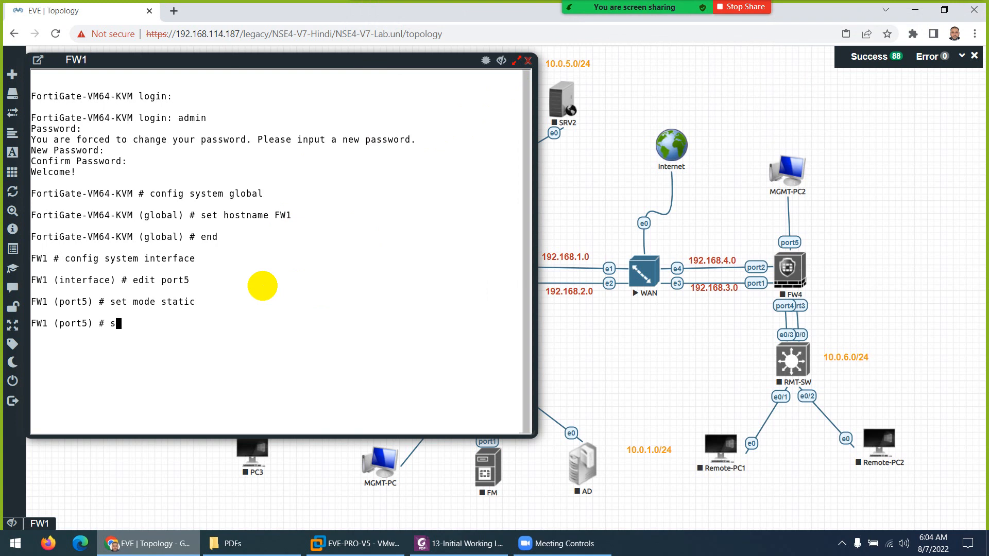
{"action": "type", "text": "set ip 192.168.114.200/24"}
{"action": "key", "text": "Return"}
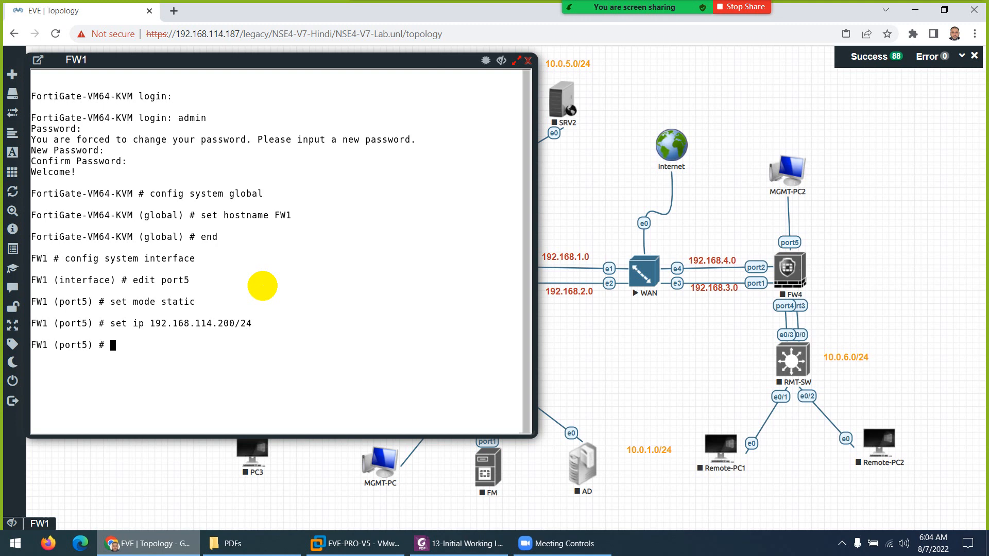
Allow http, https, ping and ssh access on port5 and end the interface configuration.
{"action": "type", "text": "set allowaccess http https "}
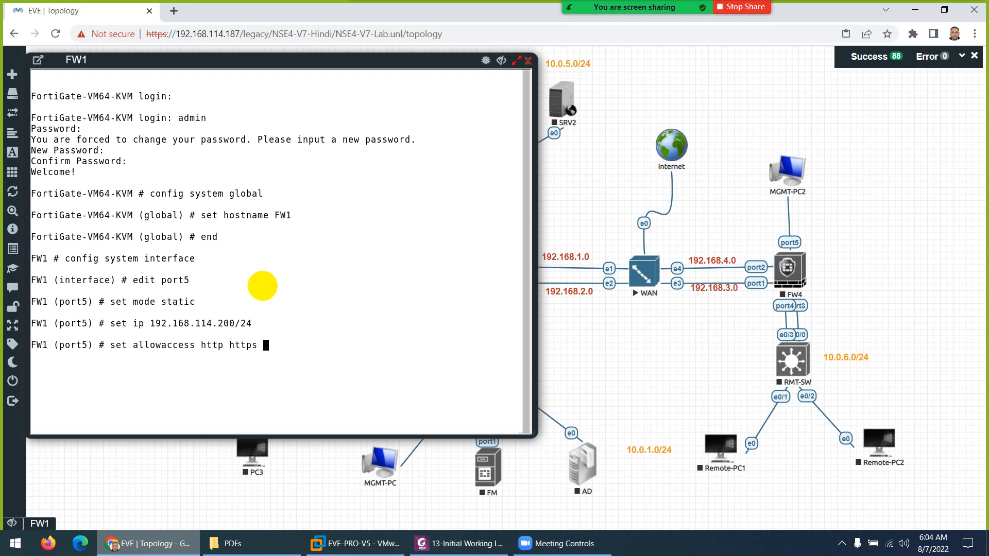
{"action": "type", "text": "ping ssh"}
{"action": "key", "text": "Return"}
{"action": "type", "text": "end"}
{"action": "key", "text": "Return"}
List FW1's system interfaces to check the IP address assigned to port5, and close the console.
{"action": "type", "text": "sho system interface"}
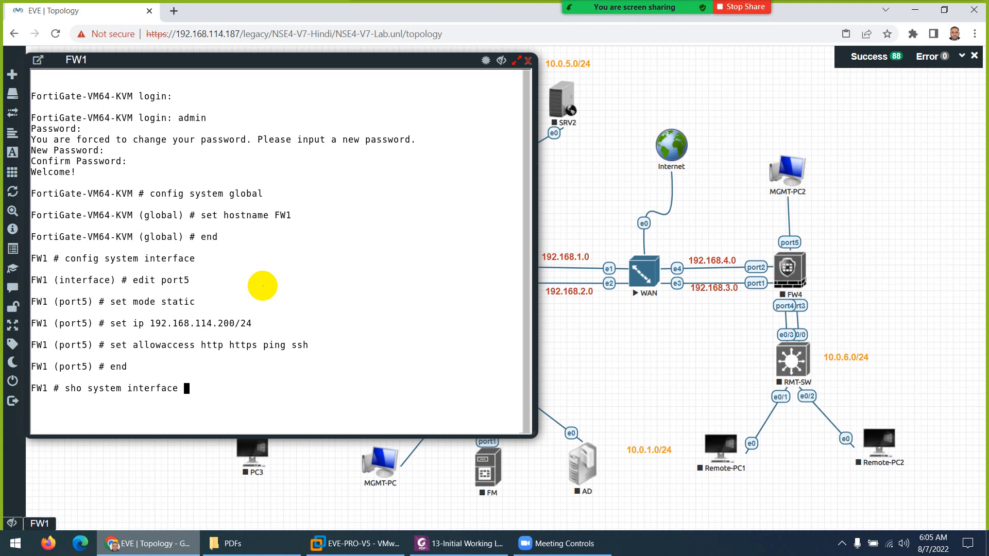
{"action": "key", "text": "question"}
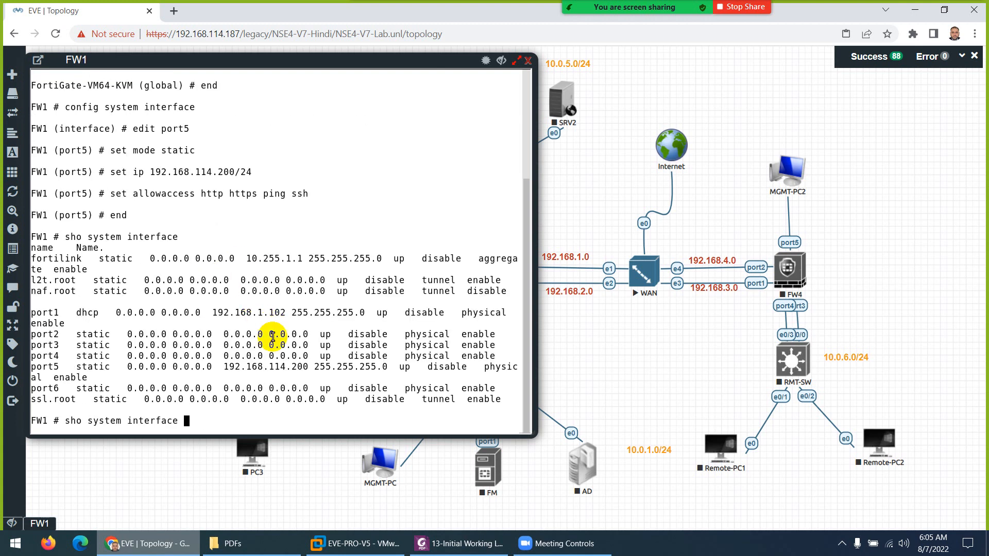
{"action": "left_click_drag", "start_coordinate": [311, 368], "coordinate": [247, 368]}
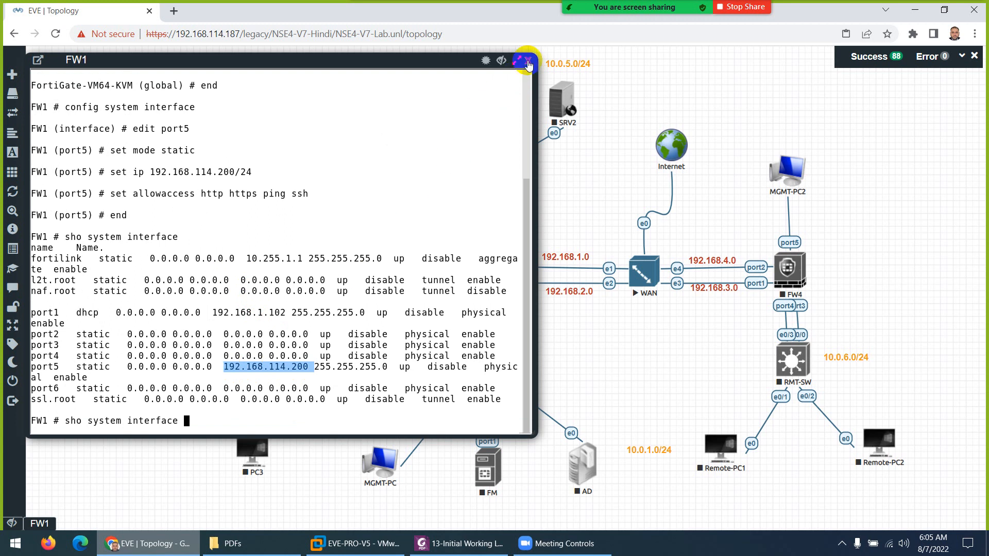
{"action": "left_click", "coordinate": [528, 62]}
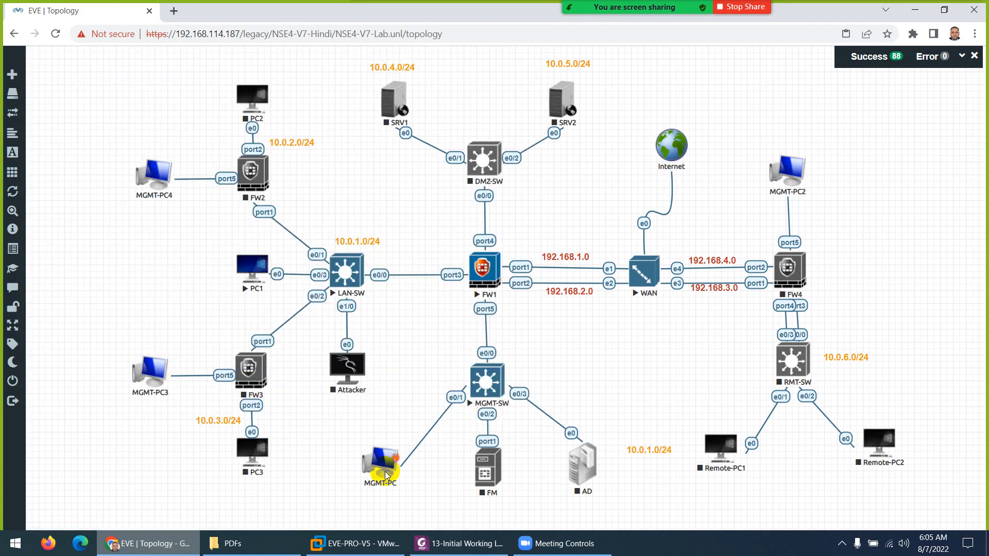
Open 192.168.114.200 in a new browser tab and log in as admin with the account password.
{"action": "left_click", "coordinate": [173, 10]}
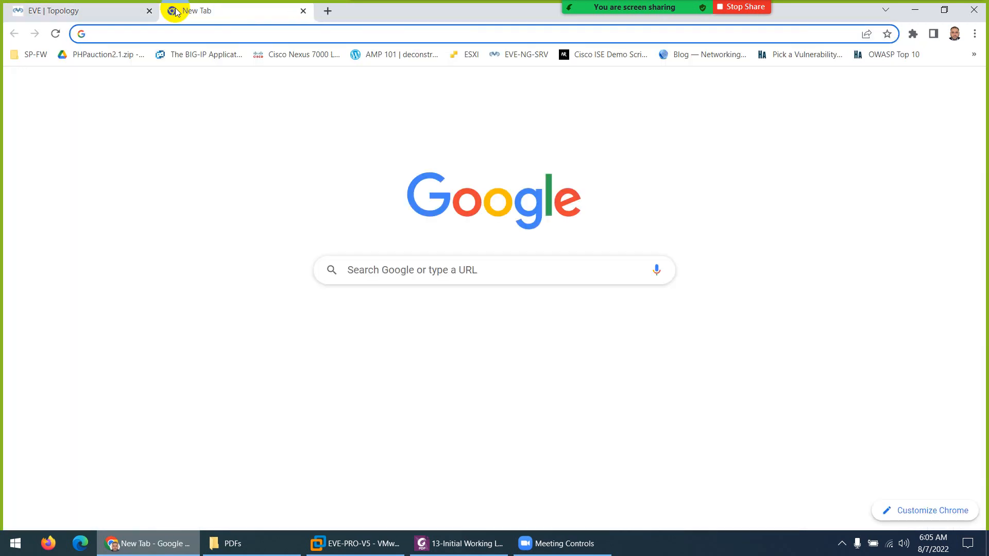
{"action": "type", "text": "192.168.114.200"}
{"action": "key", "text": "Return"}
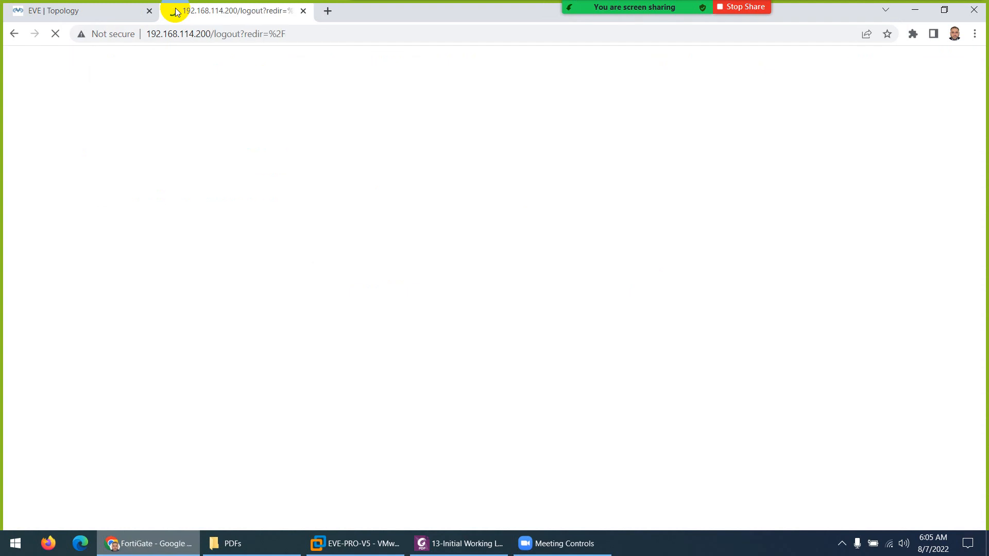
{"action": "type", "text": "admin"}
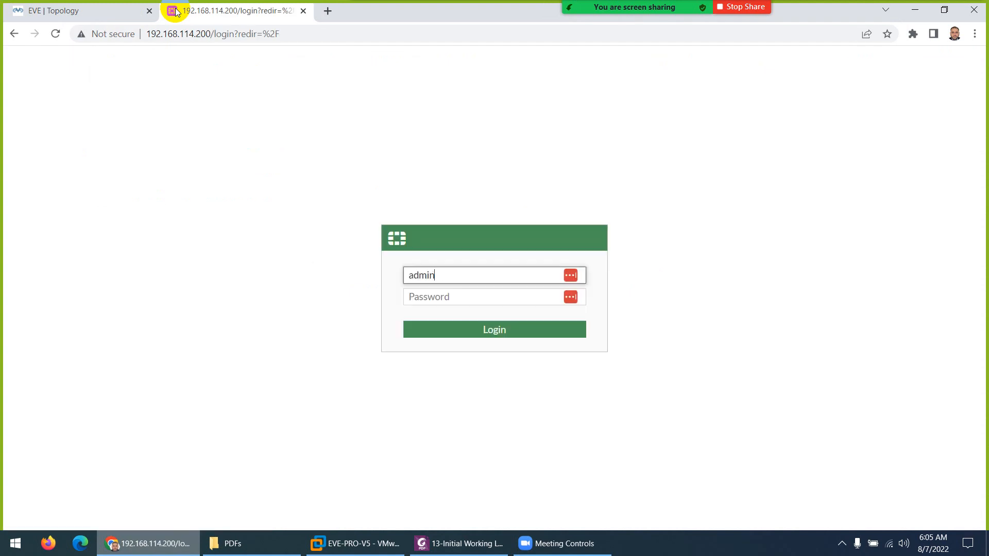
{"action": "key", "text": "Tab"}
{"action": "type", "text": "•••"}
{"action": "key", "text": "Return"}
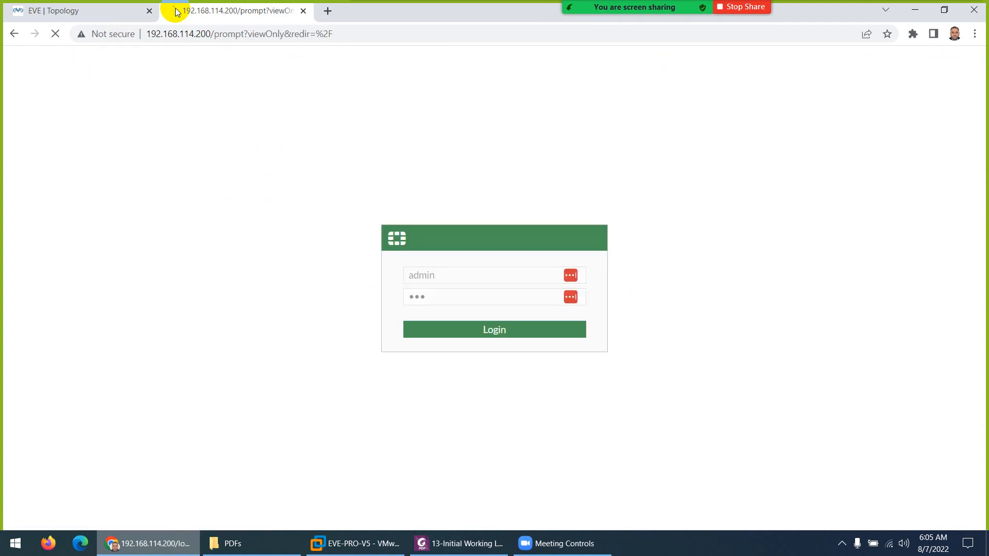
Go through the FortiGate dashboard setup and dismiss the FortiOS 7.0.0 overview with Don't show again selected.
{"action": "left_click", "coordinate": [135, 11]}
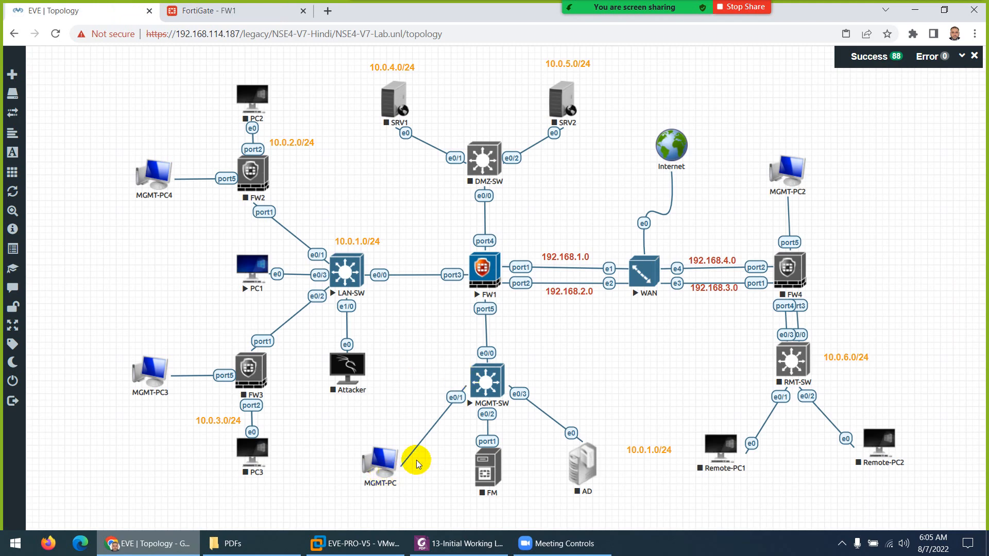
{"action": "left_click", "coordinate": [229, 16]}
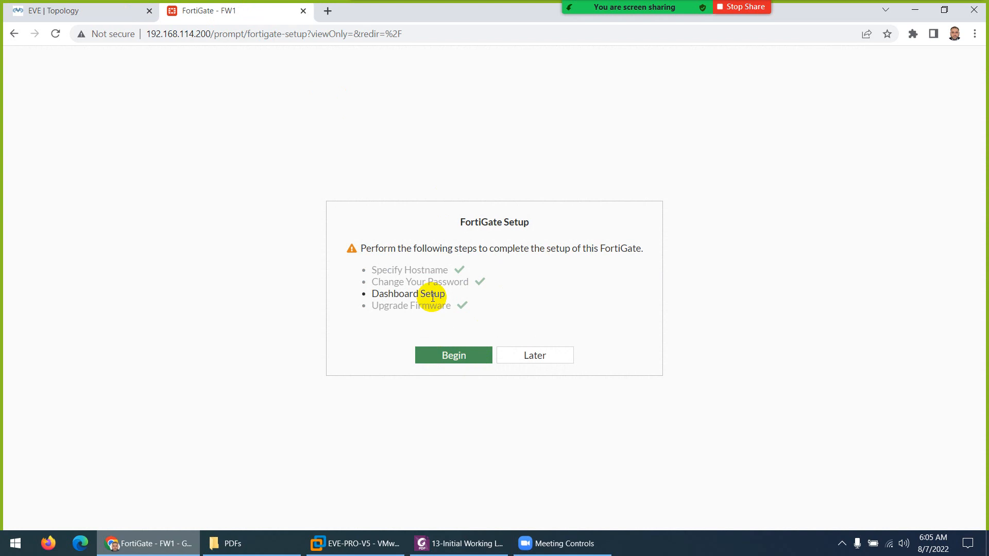
{"action": "left_click", "coordinate": [448, 358]}
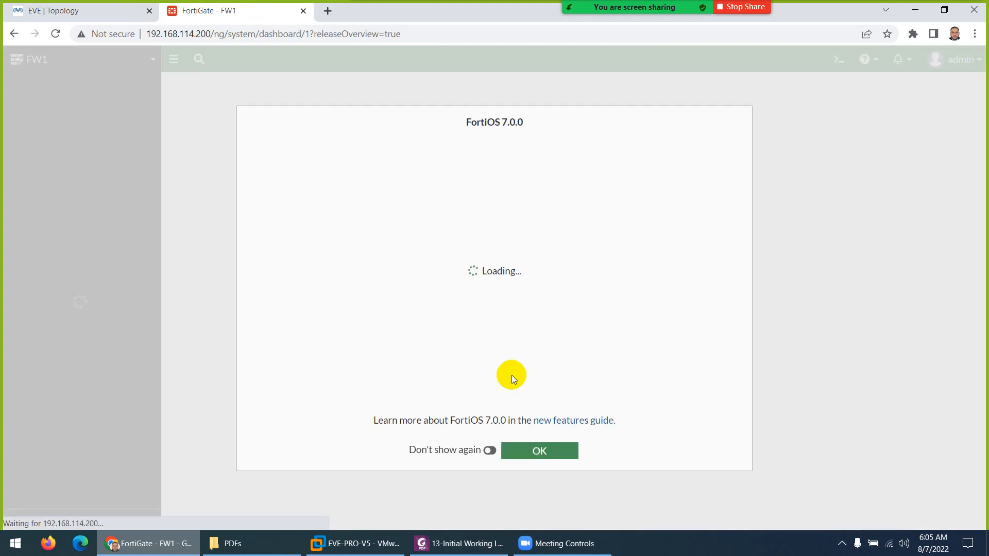
{"action": "left_click", "coordinate": [489, 451]}
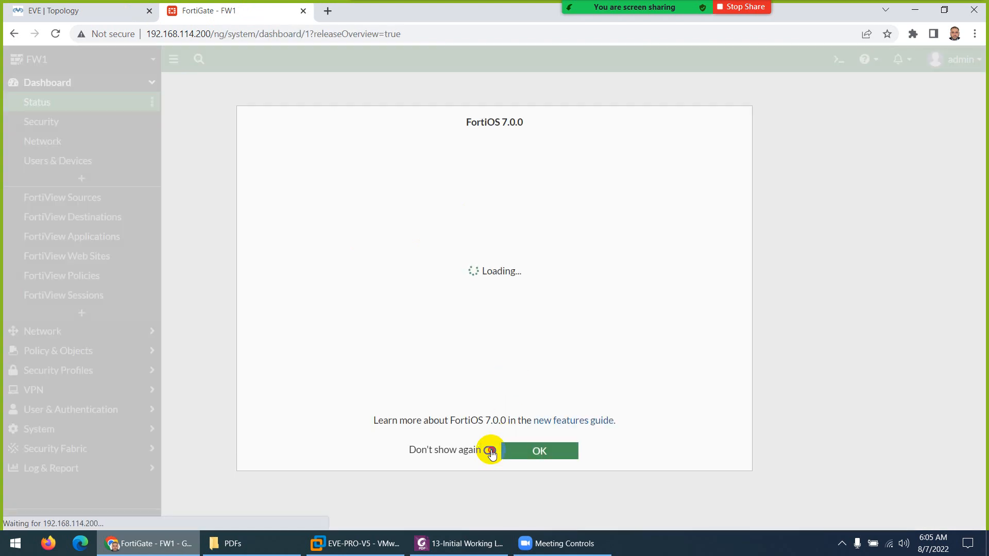
{"action": "left_click", "coordinate": [521, 460]}
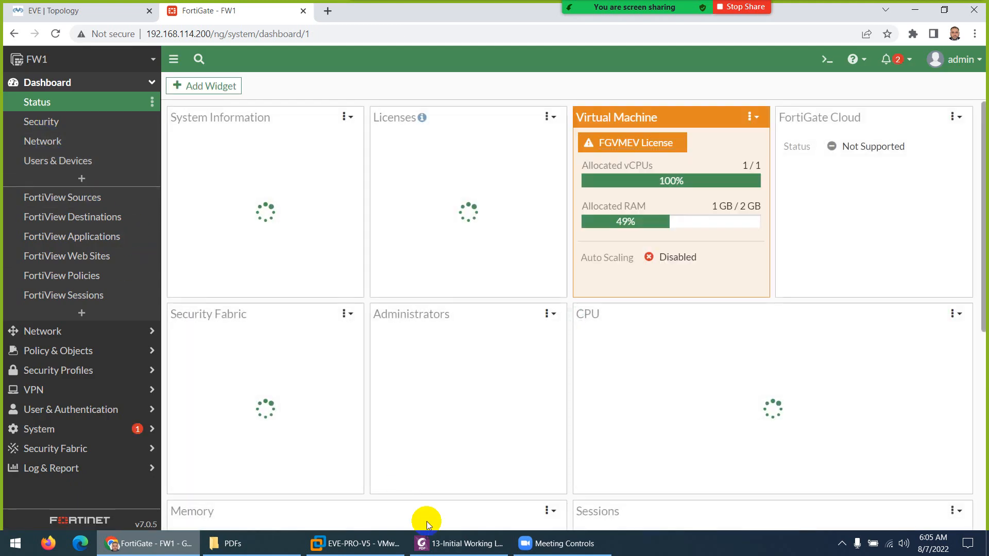
Read the lab guide from the topology and management interface sections to the Configure Interfaces instructions, and return to the FortiGate browser window.
{"action": "left_click", "coordinate": [435, 543]}
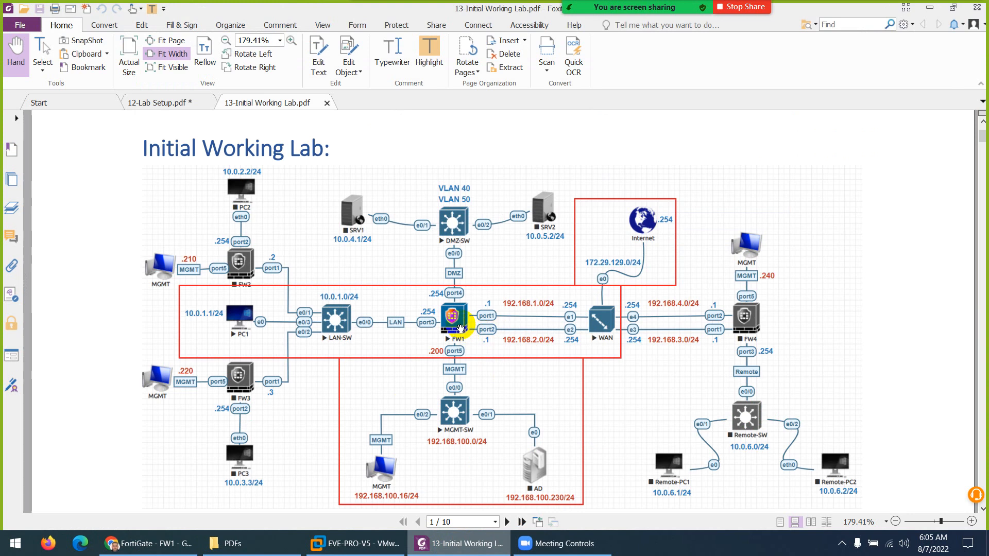
{"action": "scroll", "coordinate": [460, 329], "scroll_direction": "down", "scroll_amount": 5}
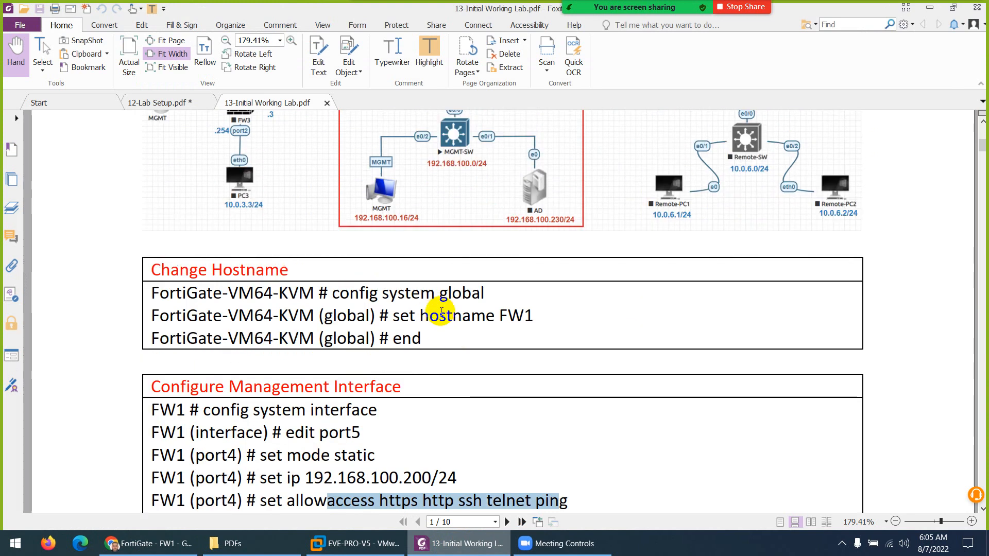
{"action": "scroll", "coordinate": [441, 312], "scroll_direction": "down", "scroll_amount": 4}
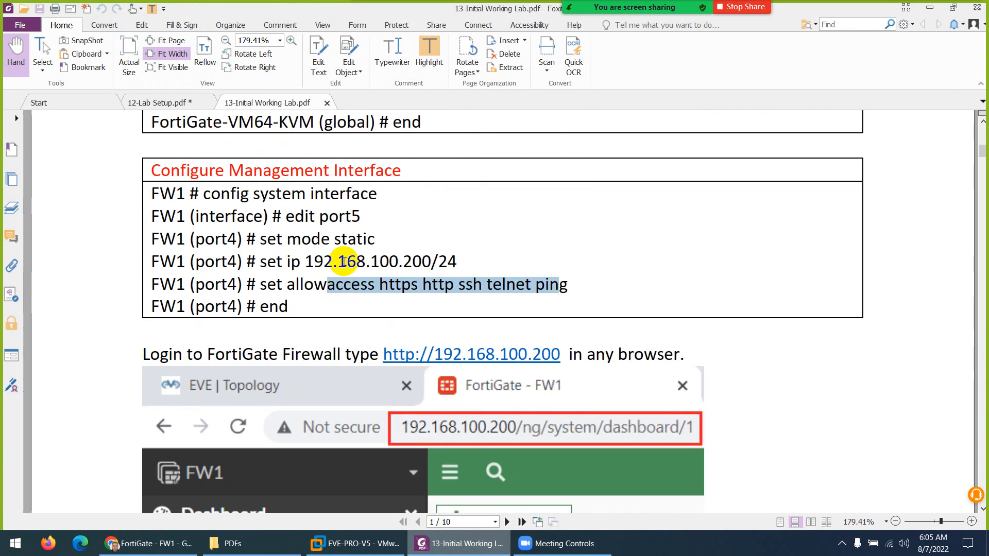
{"action": "scroll", "coordinate": [344, 262], "scroll_direction": "down", "scroll_amount": 3}
{"action": "scroll", "coordinate": [453, 249], "scroll_direction": "down", "scroll_amount": 4}
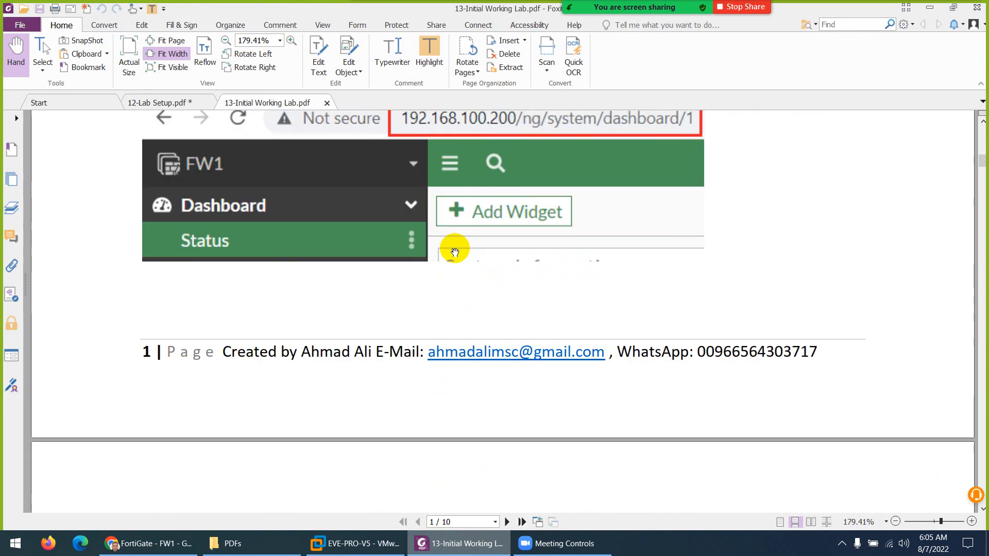
{"action": "scroll", "coordinate": [453, 258], "scroll_direction": "down", "scroll_amount": 6}
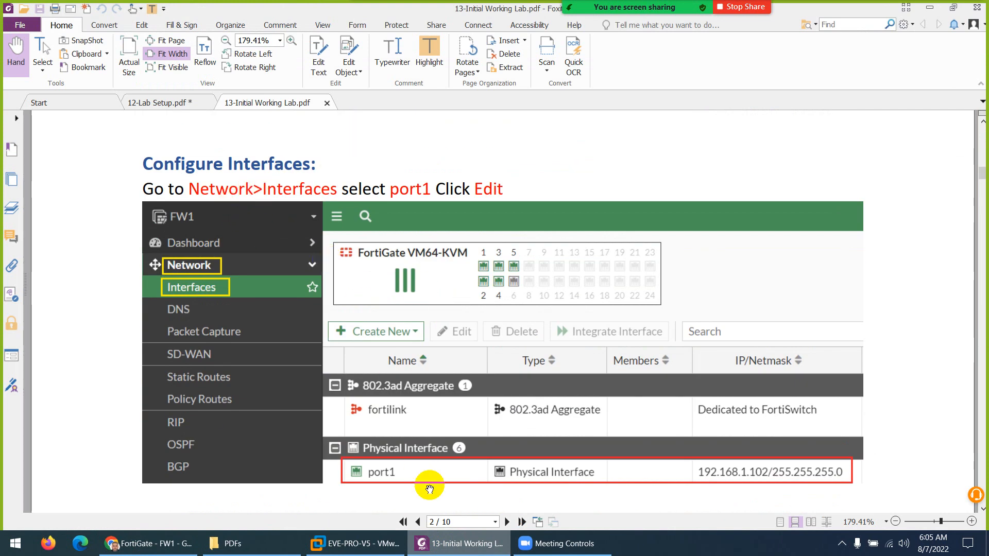
{"action": "left_click", "coordinate": [442, 545]}
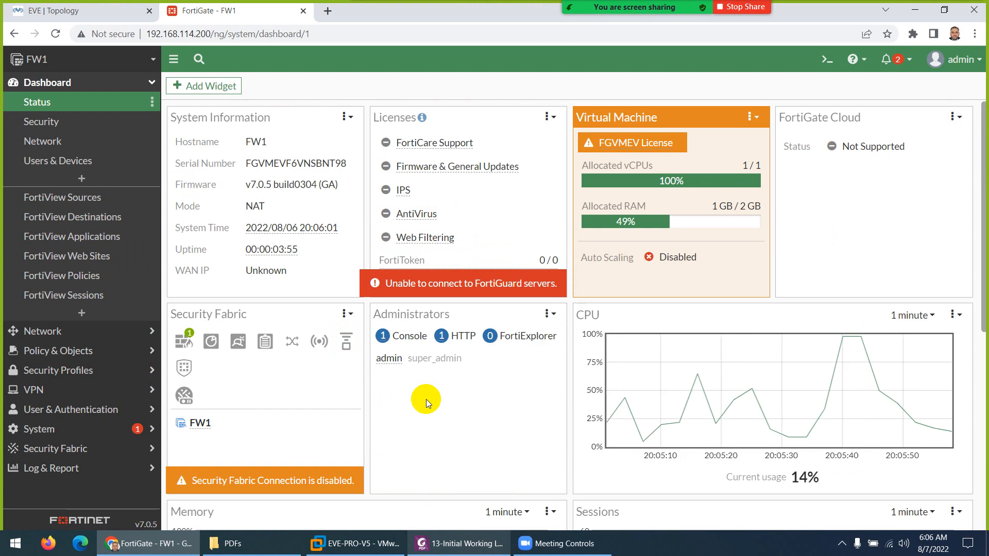
Open the FortiGate's network interfaces list and check FW1's port connections in the EVE topology.
{"action": "left_click", "coordinate": [136, 216]}
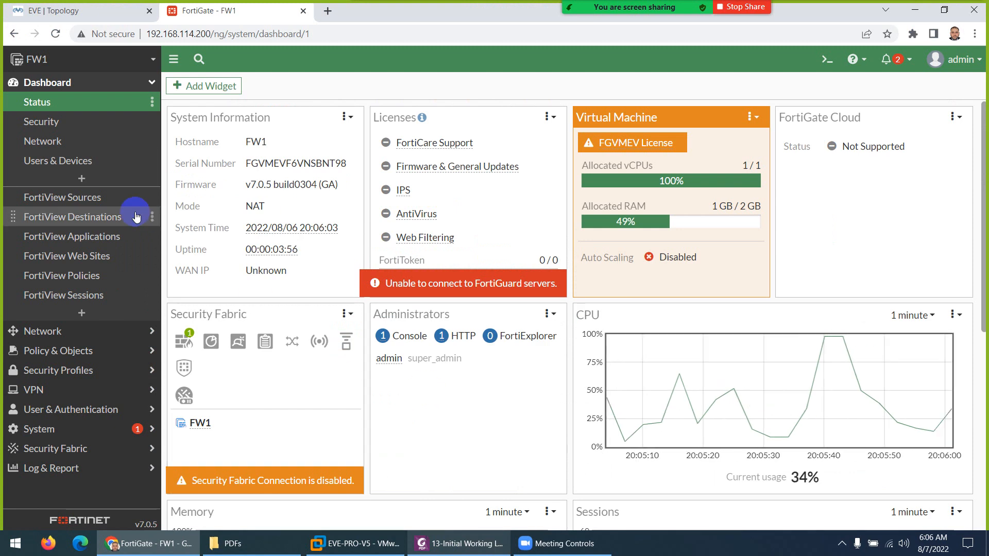
{"action": "left_click", "coordinate": [59, 338]}
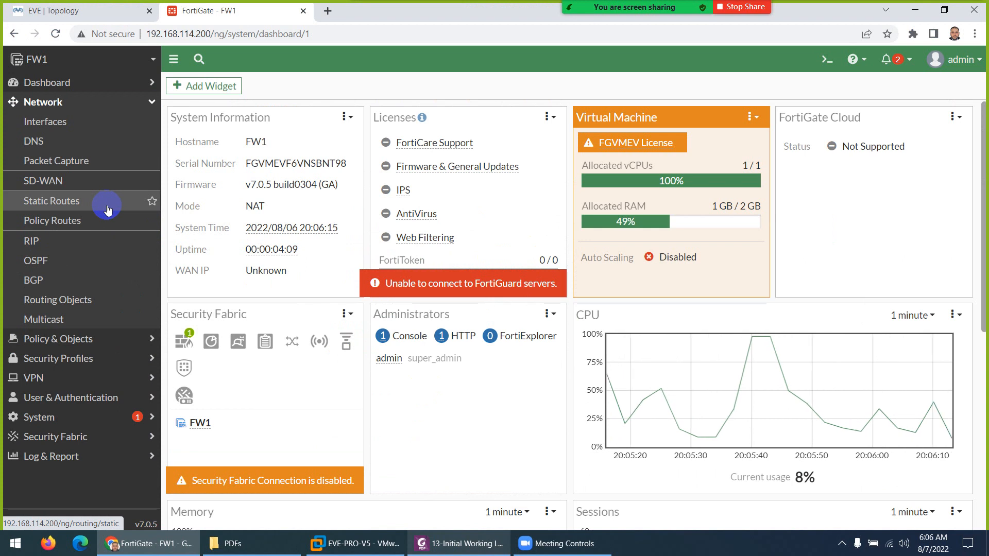
{"action": "left_click", "coordinate": [54, 124]}
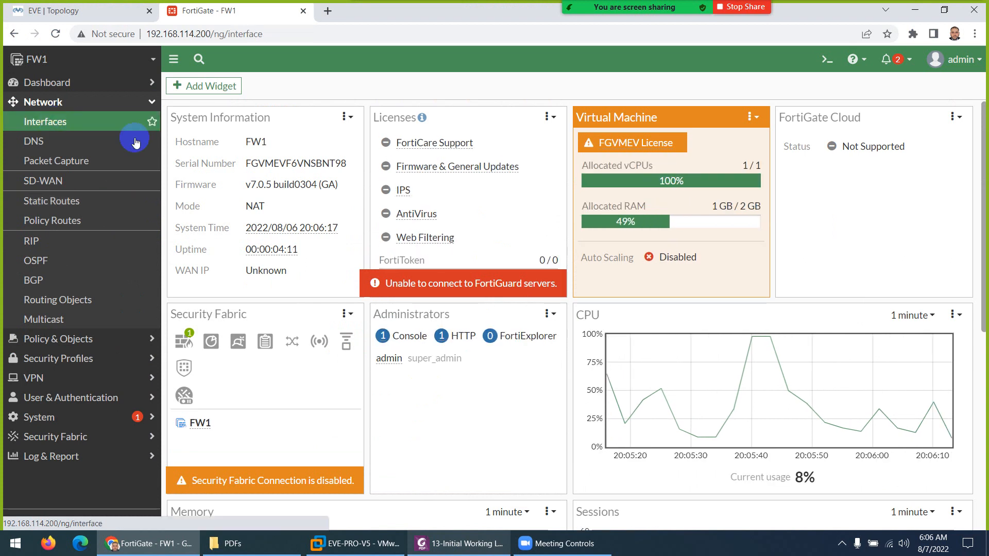
{"action": "left_click", "coordinate": [80, 21]}
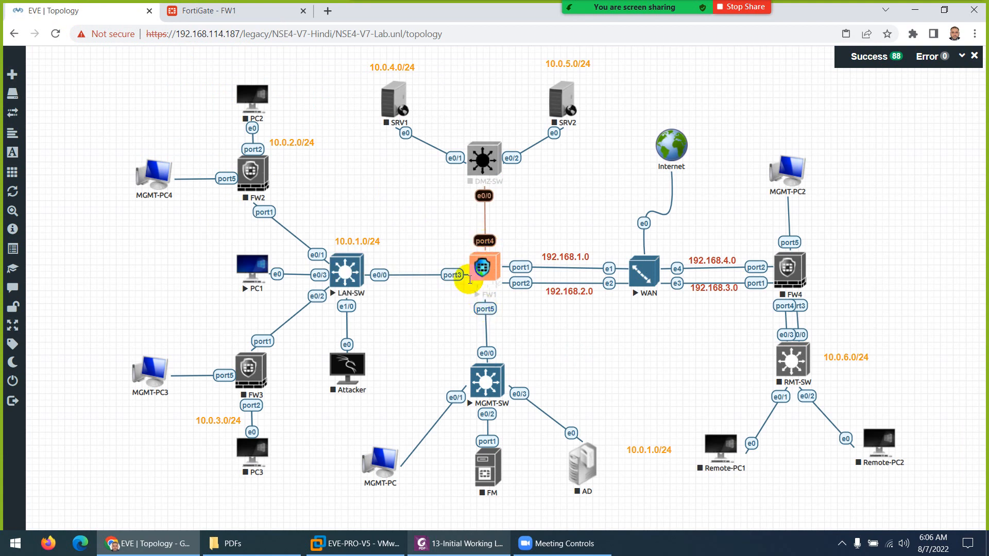
{"action": "left_click", "coordinate": [227, 12]}
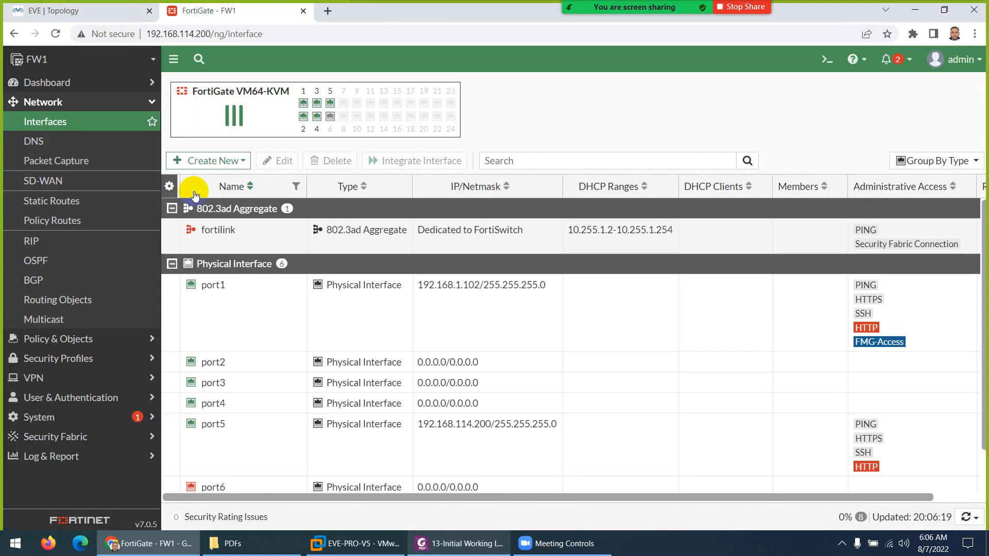
Edit the port1 interface, setting its alias to WAN-1 and its role to WAN.
{"action": "double_click", "coordinate": [217, 292]}
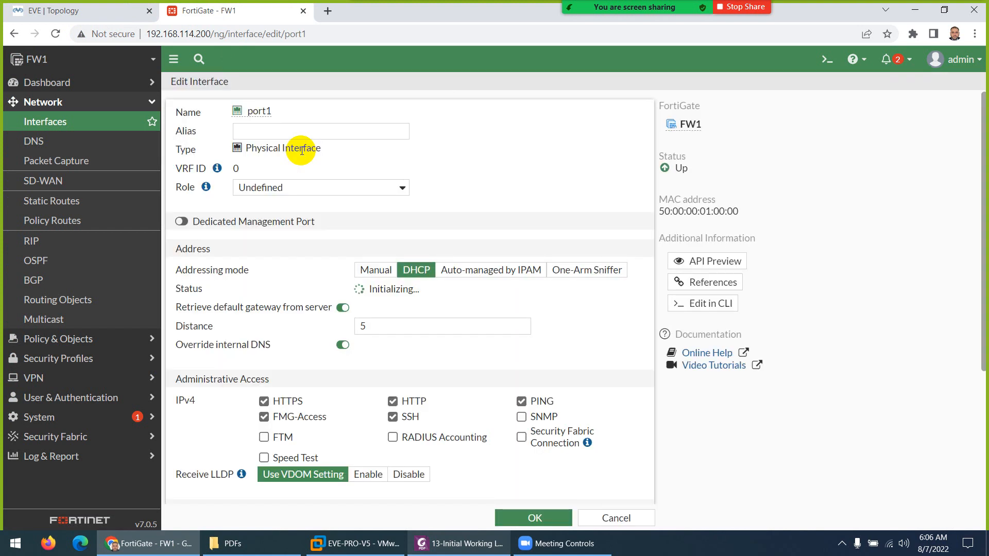
{"action": "left_click", "coordinate": [264, 134]}
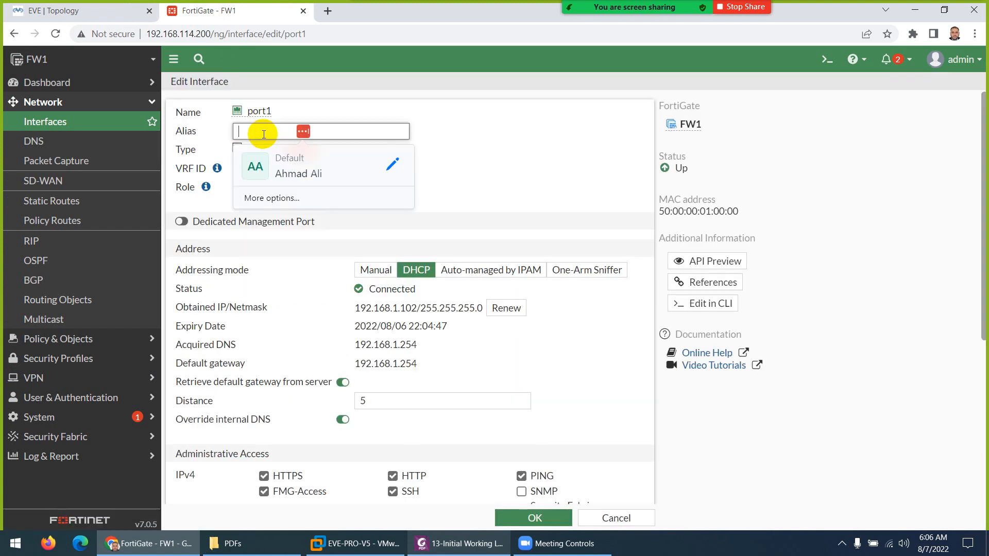
{"action": "type", "text": "WAN-1"}
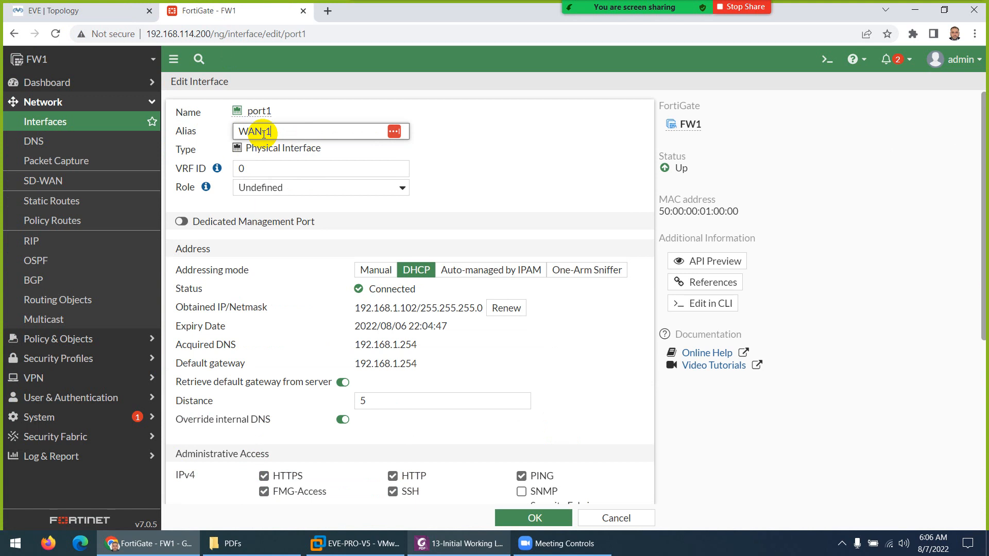
{"action": "left_click", "coordinate": [259, 187]}
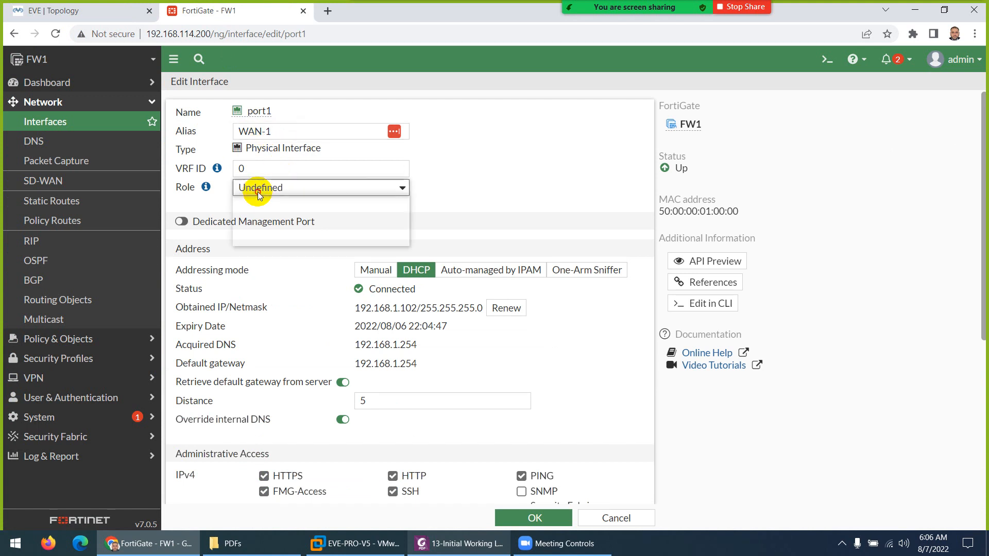
{"action": "left_click", "coordinate": [300, 212]}
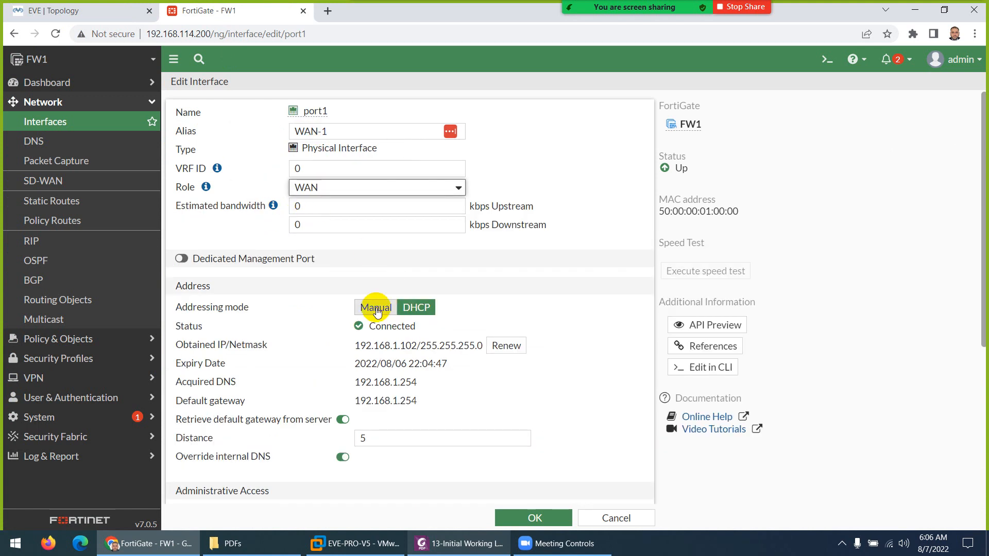
Check port1's link in the topology, restrict its IPv4 administrative access to PING only, and save the interface without adding the name to LastPass.
{"action": "left_click", "coordinate": [76, 9]}
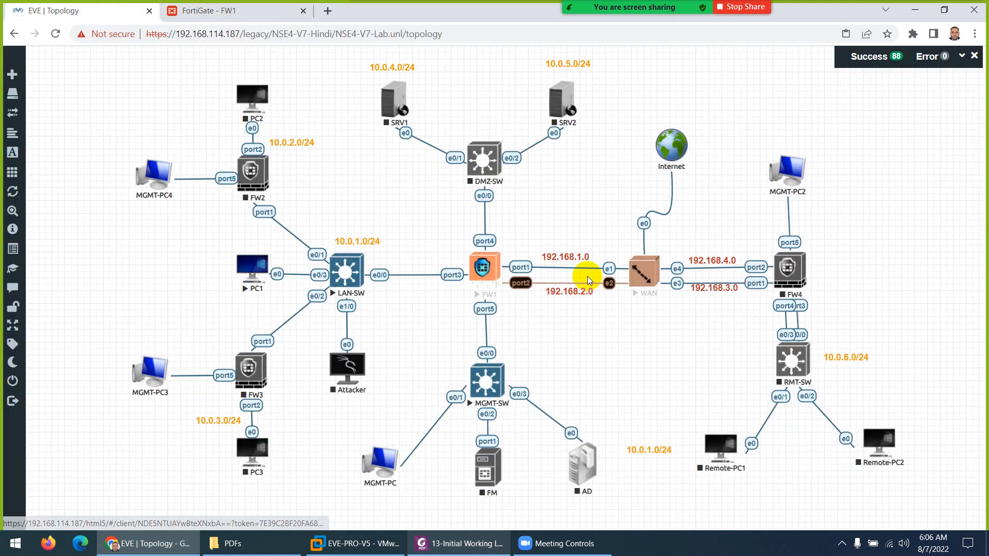
{"action": "left_click", "coordinate": [166, 14]}
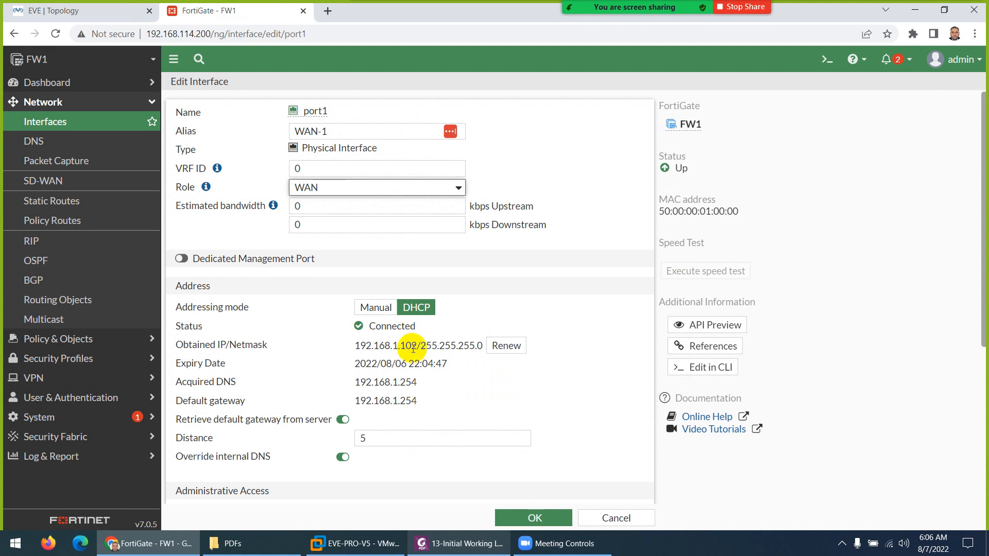
{"action": "left_click_drag", "start_coordinate": [417, 346], "coordinate": [401, 345]}
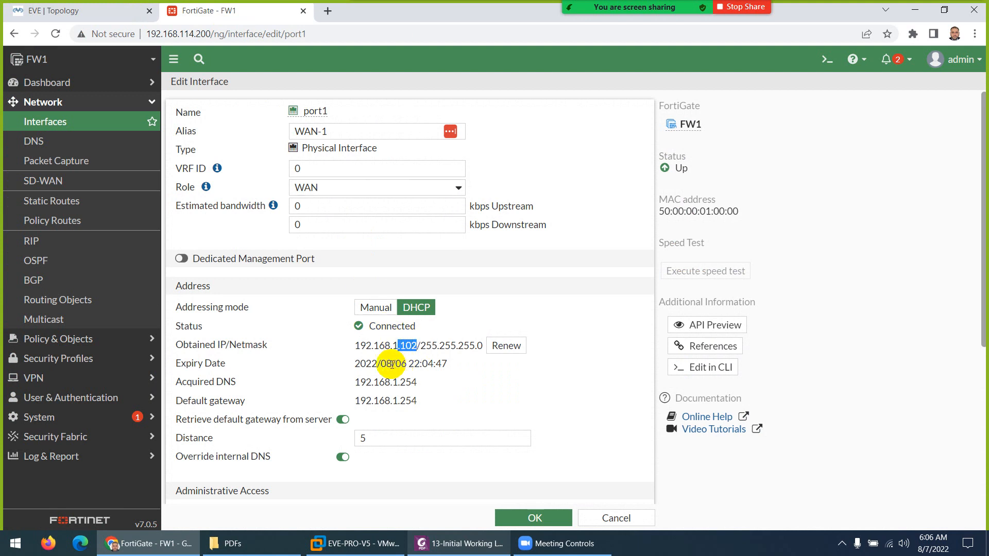
{"action": "scroll", "coordinate": [389, 361], "scroll_direction": "down", "scroll_amount": 2}
{"action": "scroll", "coordinate": [335, 280], "scroll_direction": "up", "scroll_amount": 2}
{"action": "scroll", "coordinate": [375, 363], "scroll_direction": "down", "scroll_amount": 5}
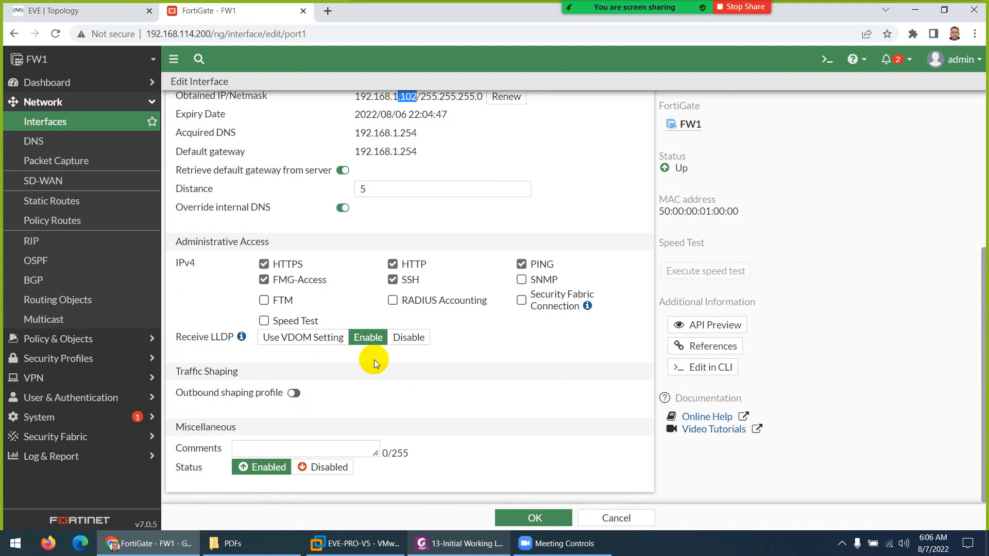
{"action": "left_click", "coordinate": [393, 284]}
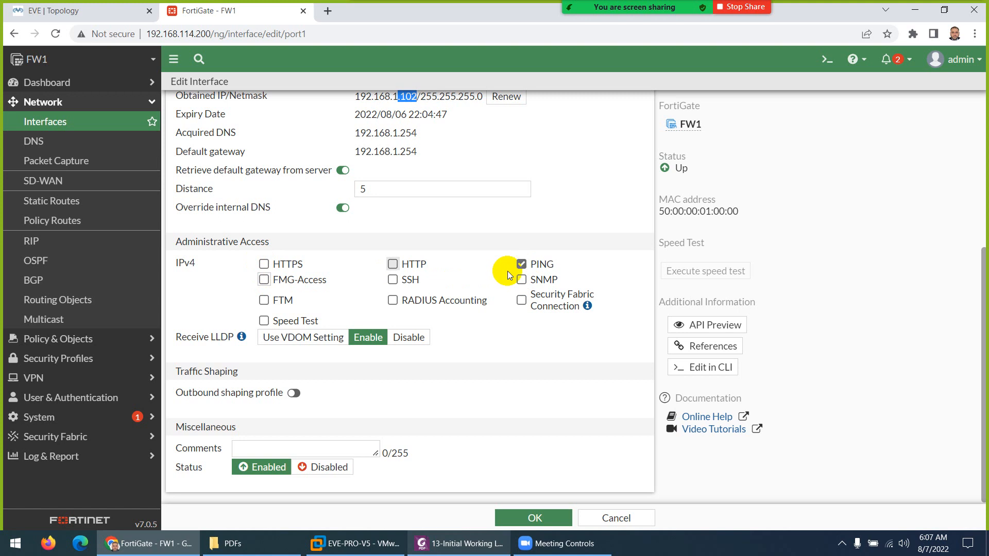
{"action": "scroll", "coordinate": [508, 271], "scroll_direction": "up", "scroll_amount": 5}
{"action": "left_click_drag", "start_coordinate": [331, 131], "coordinate": [283, 135]}
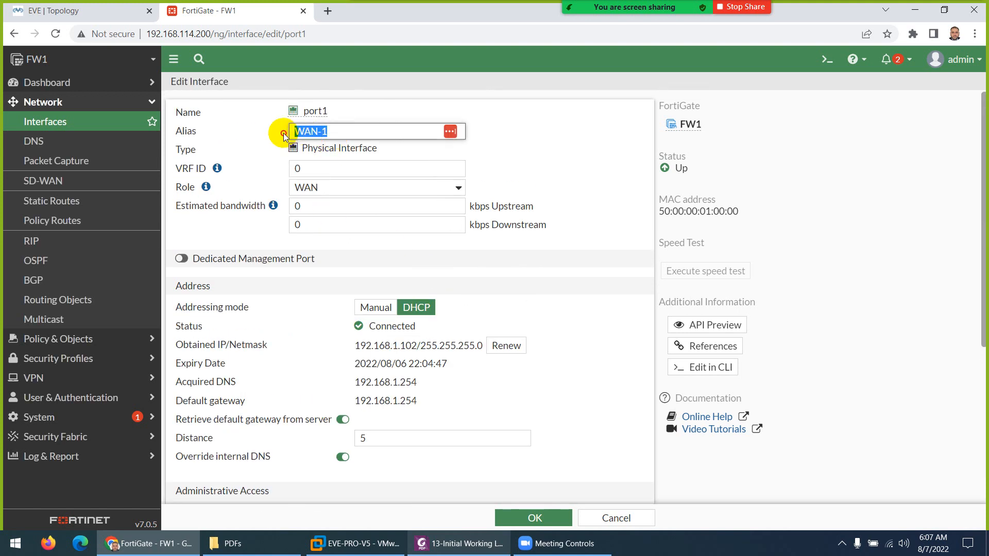
{"action": "left_click", "coordinate": [534, 520]}
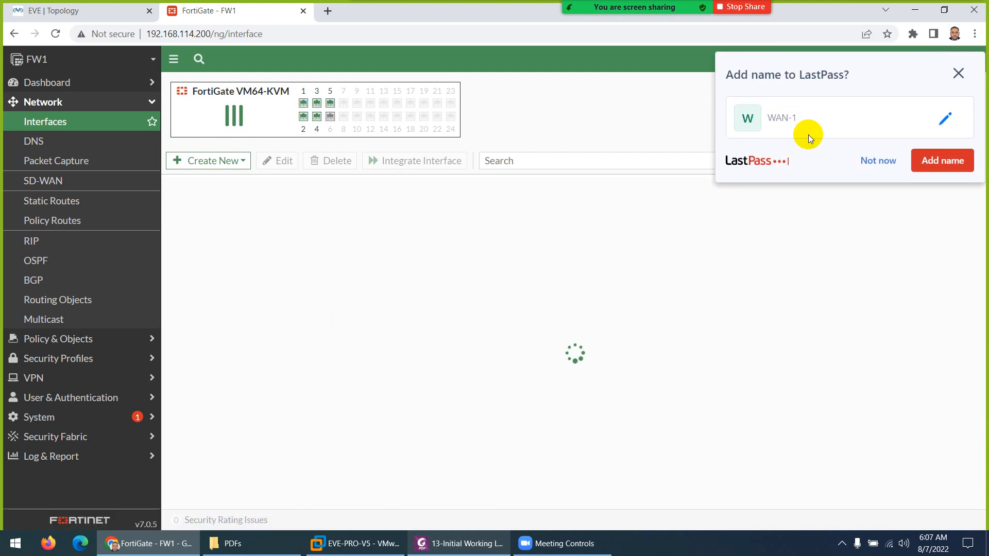
{"action": "left_click", "coordinate": [958, 73]}
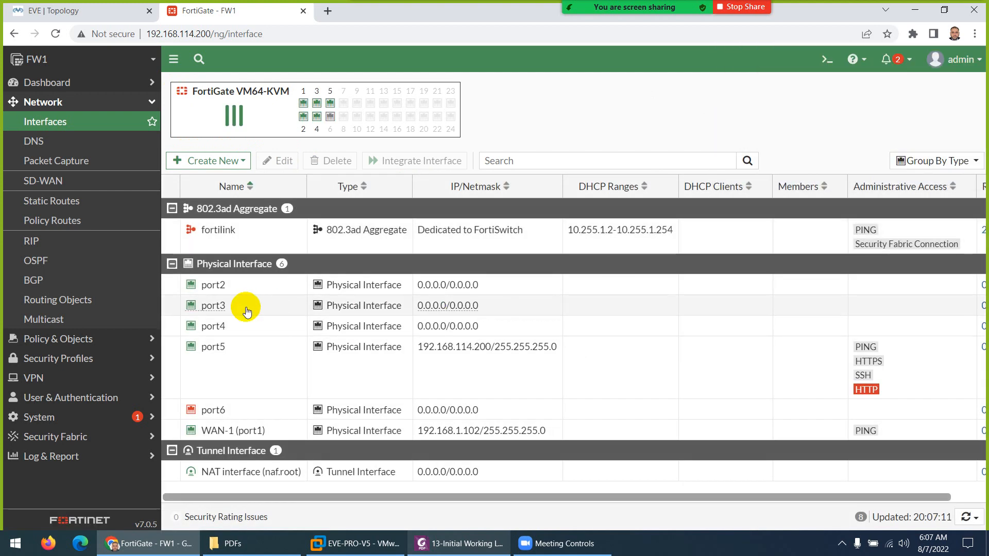
Open port2 for editing, check its connection in the EVE topology, and set its alias to WAN-2.
{"action": "double_click", "coordinate": [220, 285]}
{"action": "left_click", "coordinate": [60, 16]}
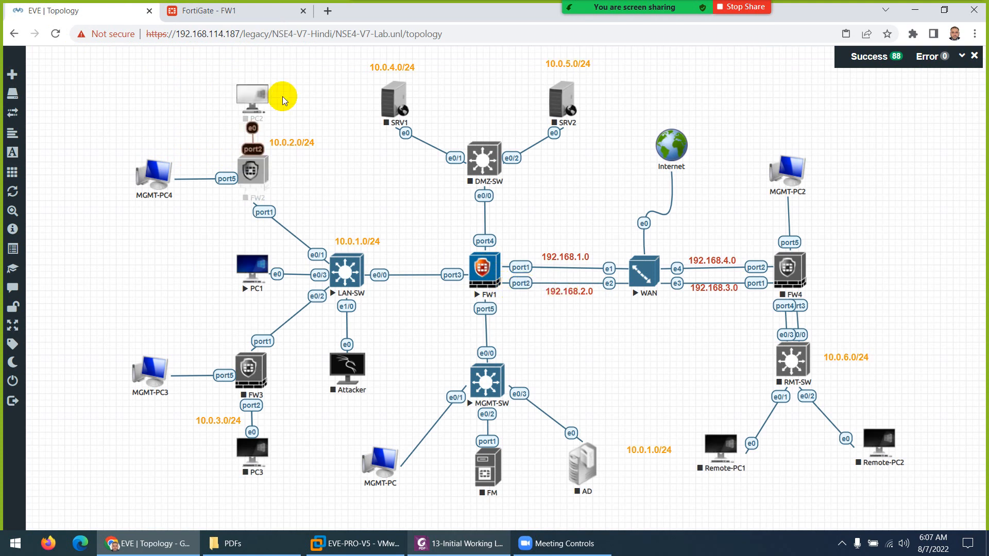
{"action": "left_click", "coordinate": [237, 11]}
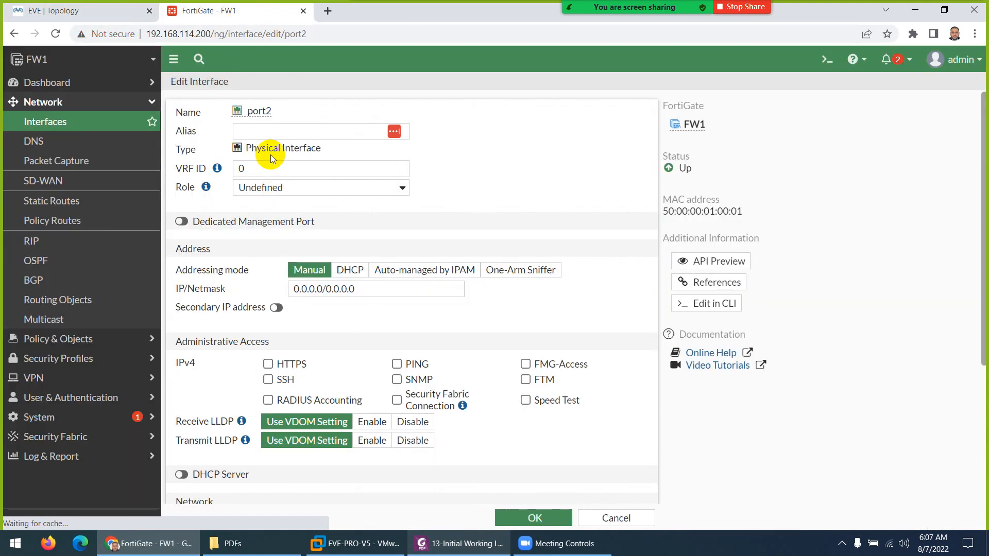
{"action": "left_click", "coordinate": [268, 135]}
{"action": "type", "text": "WAN-p"}
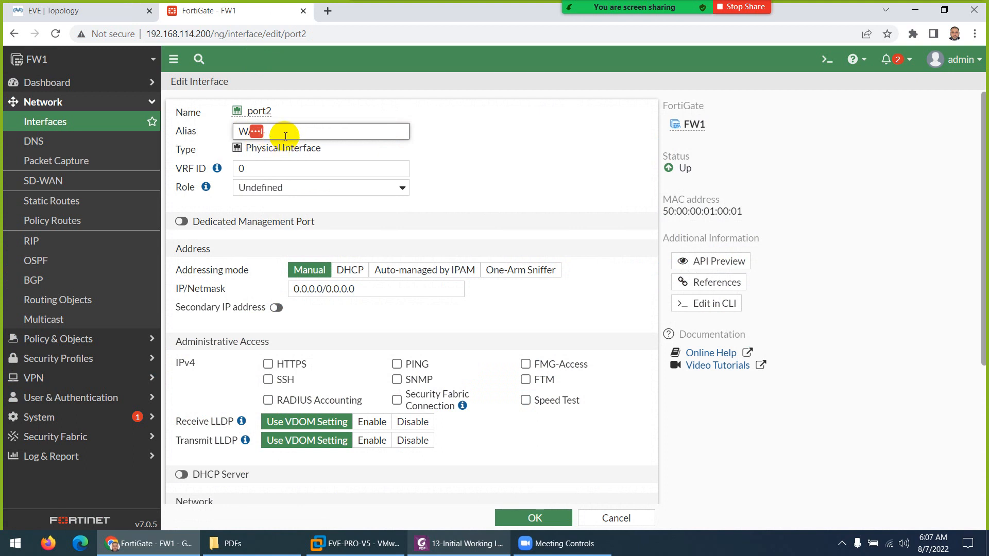
{"action": "left_click_drag", "start_coordinate": [294, 132], "coordinate": [202, 136]}
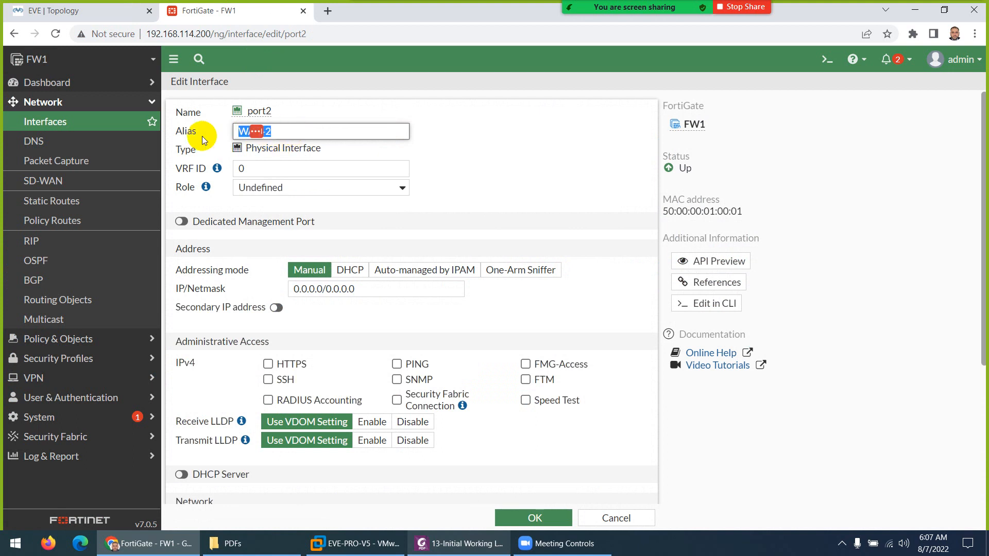
{"action": "type", "text": "WAN"}
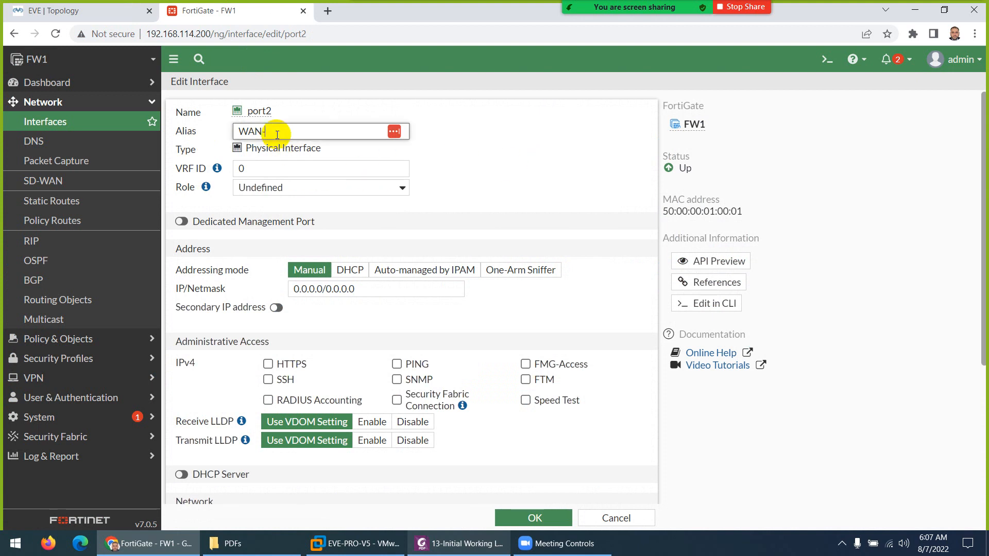
Set port2's role to WAN with DHCP addressing and PING access, and save the interface without adding the name to LastPass.
{"action": "left_click", "coordinate": [267, 186]}
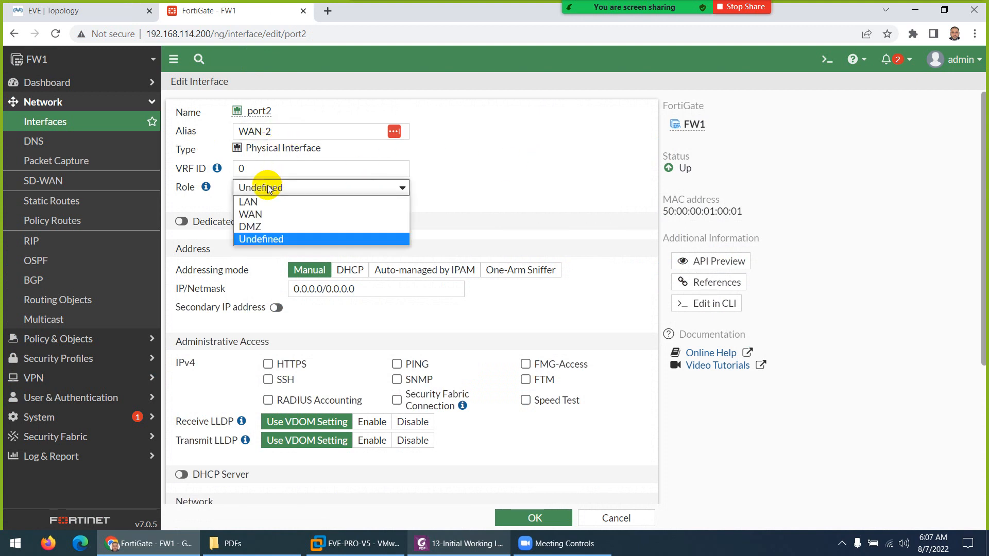
{"action": "left_click", "coordinate": [275, 214]}
{"action": "left_click", "coordinate": [350, 307]}
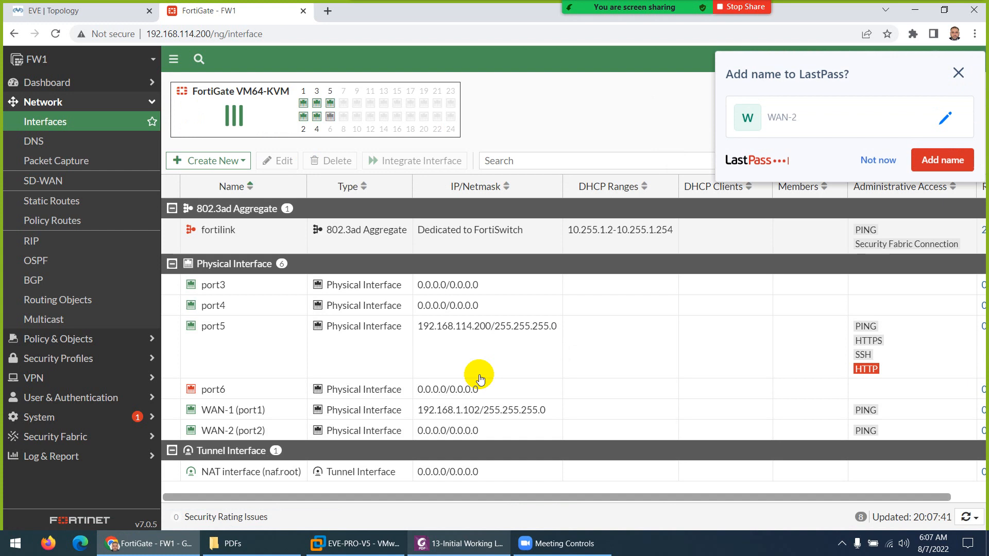
{"action": "left_click", "coordinate": [958, 73]}
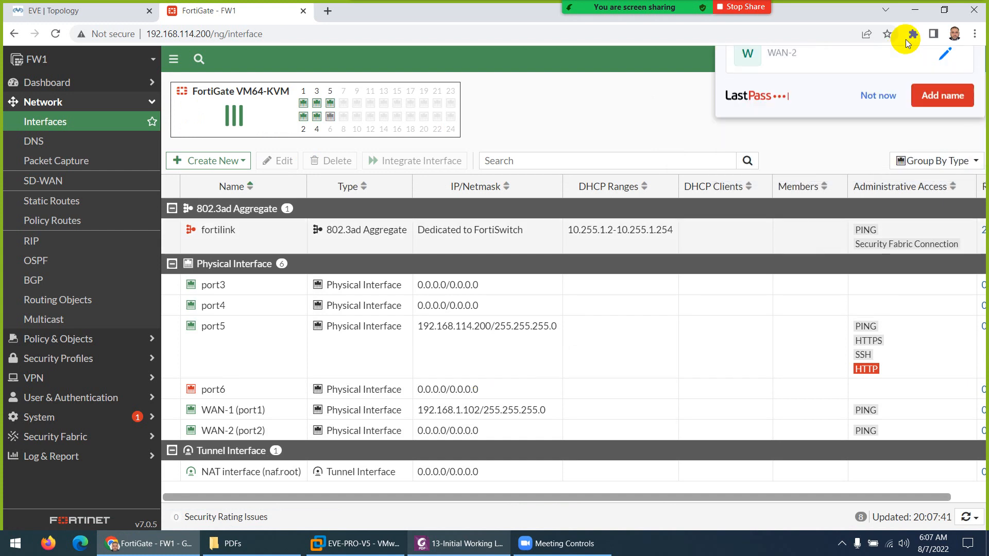
{"action": "left_click", "coordinate": [913, 34]}
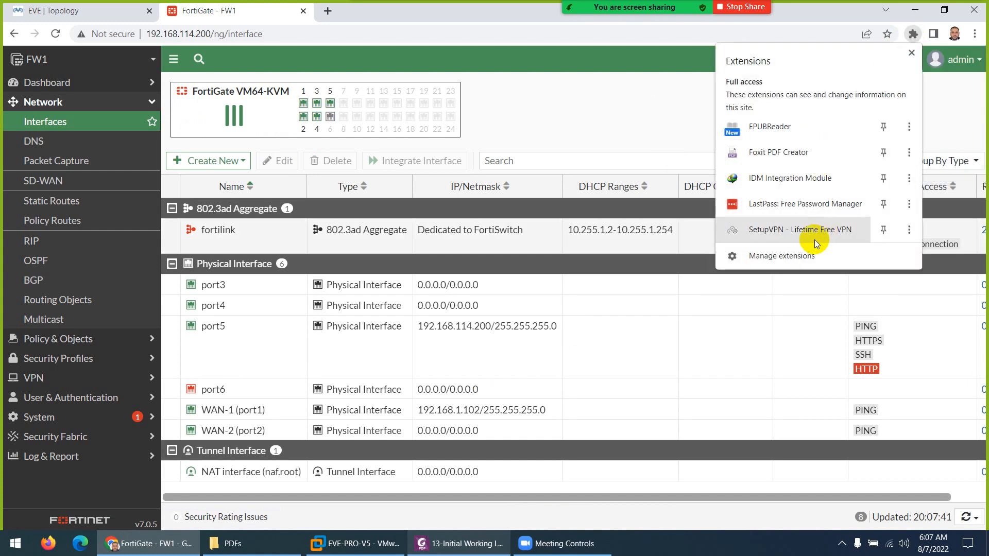
{"action": "left_click", "coordinate": [909, 207]}
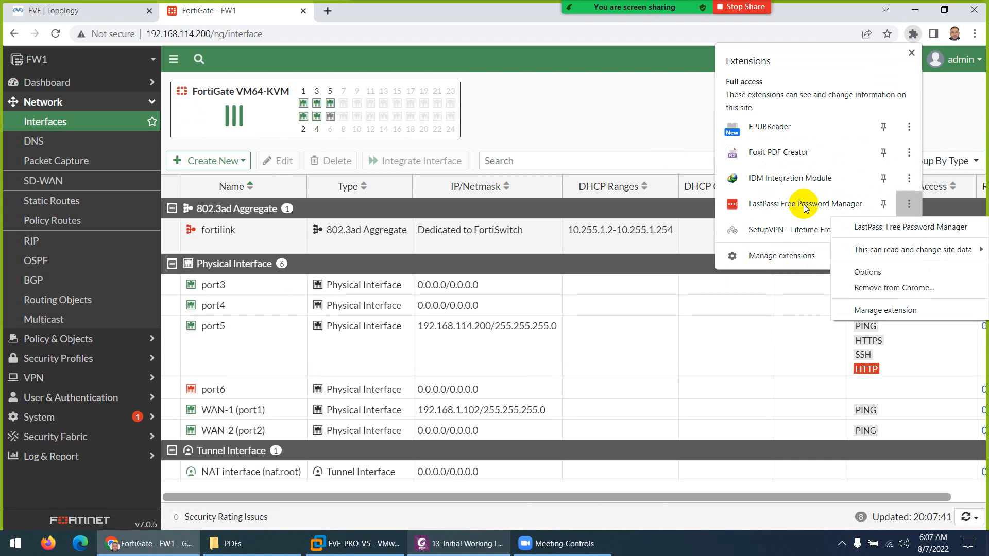
{"action": "left_click", "coordinate": [603, 132]}
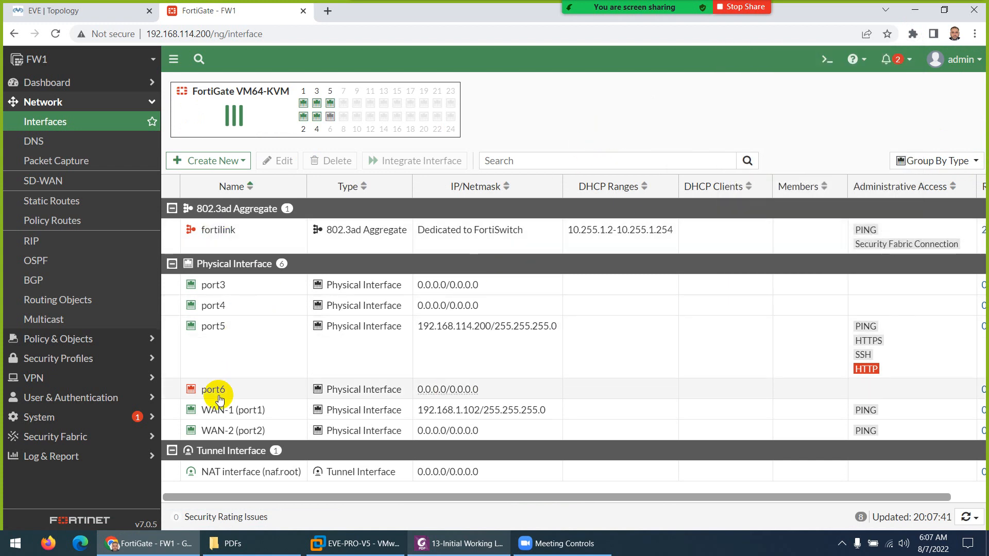
Open the WAN-2 (port2) interface, check the address obtained through DHCP, and return to the interface list.
{"action": "left_click", "coordinate": [237, 434]}
{"action": "double_click", "coordinate": [237, 434]}
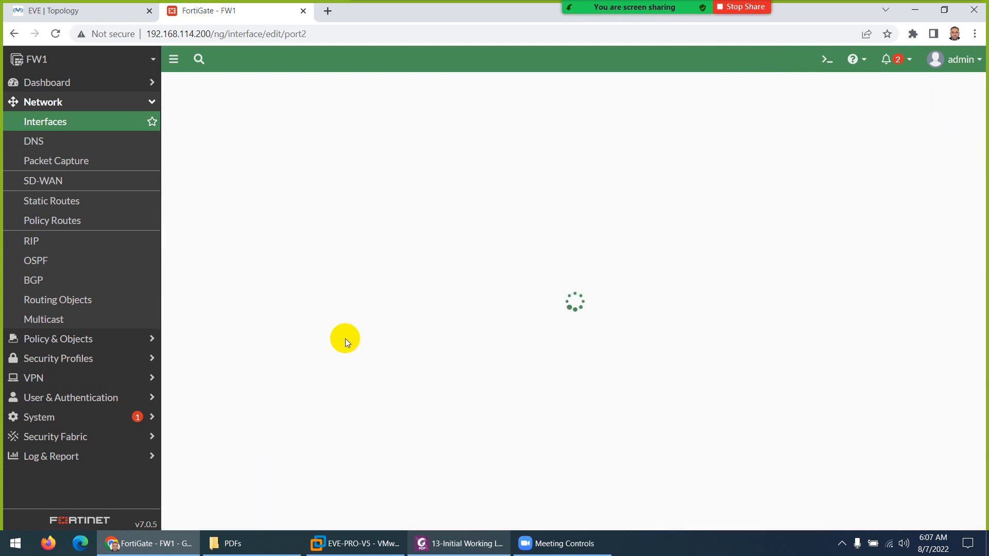
{"action": "left_click_drag", "start_coordinate": [385, 346], "coordinate": [405, 347]}
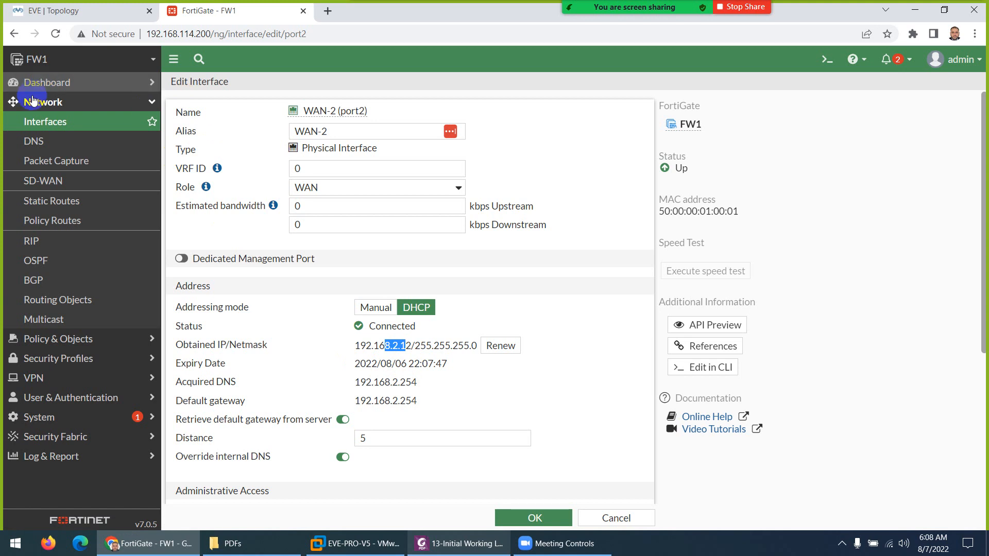
{"action": "left_click", "coordinate": [41, 122]}
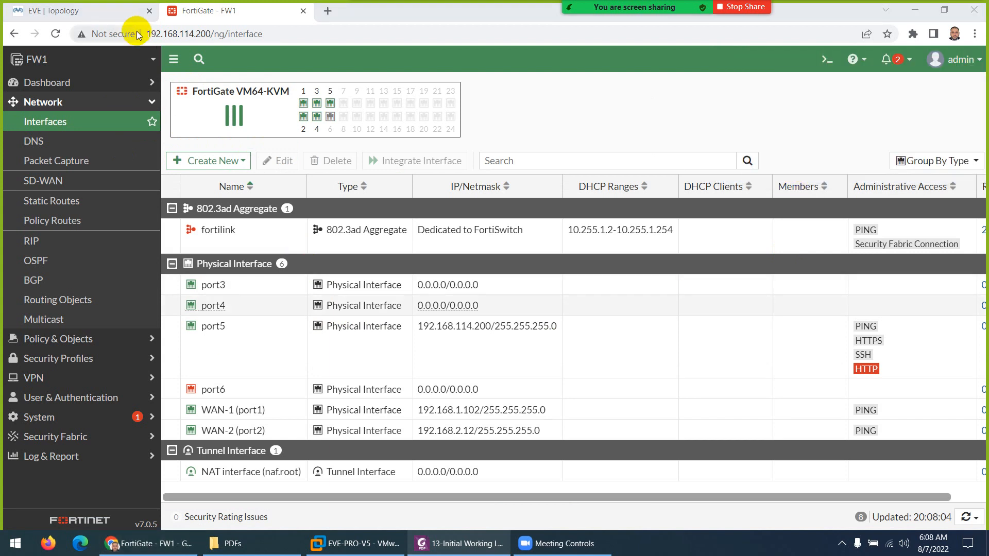
Open port3 for editing and copy its LAN subnet 10.0.1.0/24 from the label in the EVE topology.
{"action": "left_click", "coordinate": [117, 11]}
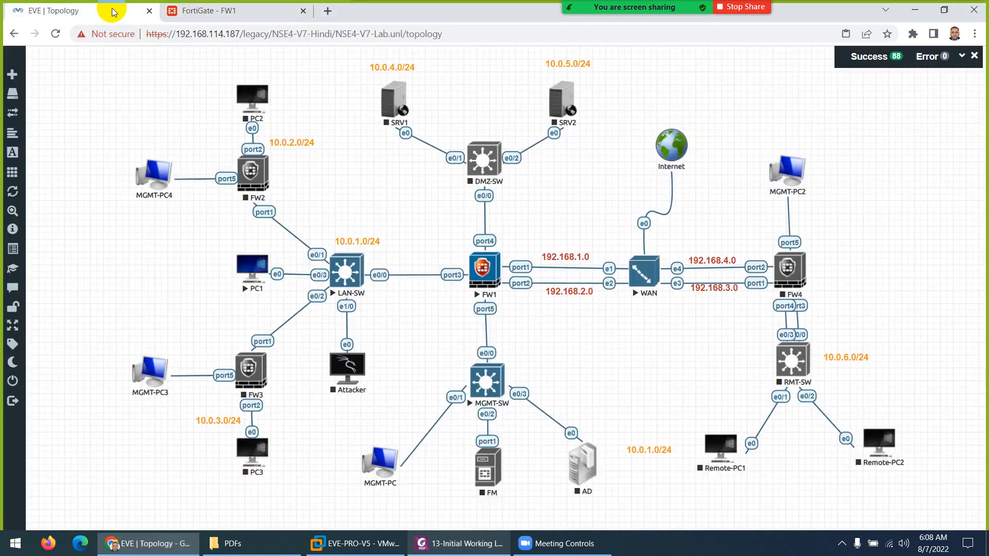
{"action": "left_click", "coordinate": [450, 274]}
{"action": "left_click", "coordinate": [228, 20]}
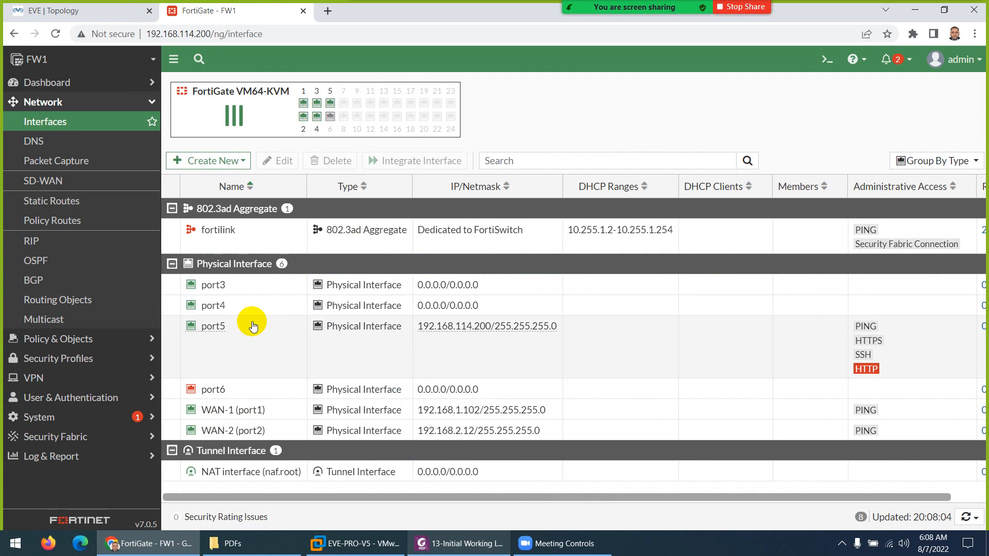
{"action": "left_click", "coordinate": [221, 286]}
{"action": "double_click", "coordinate": [221, 287]}
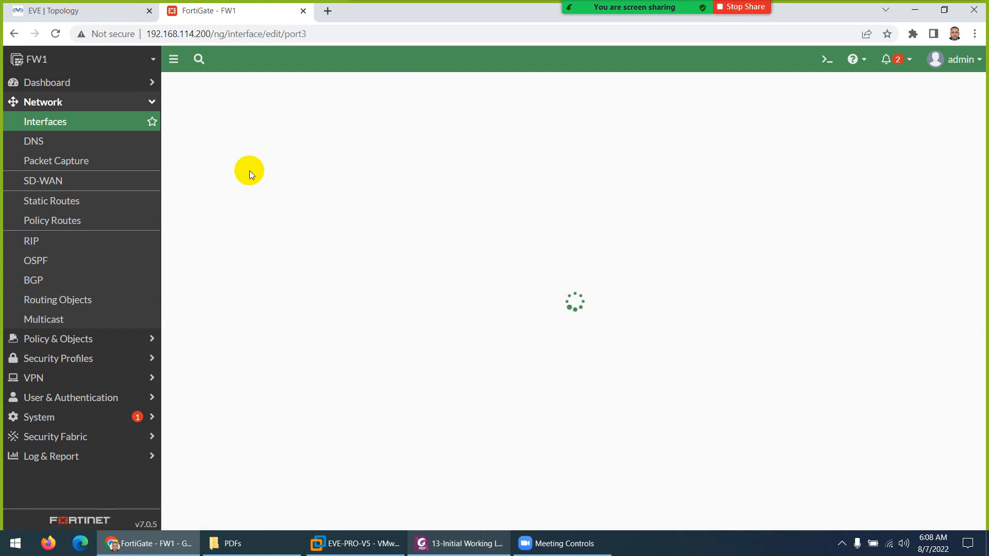
{"action": "left_click", "coordinate": [82, 10]}
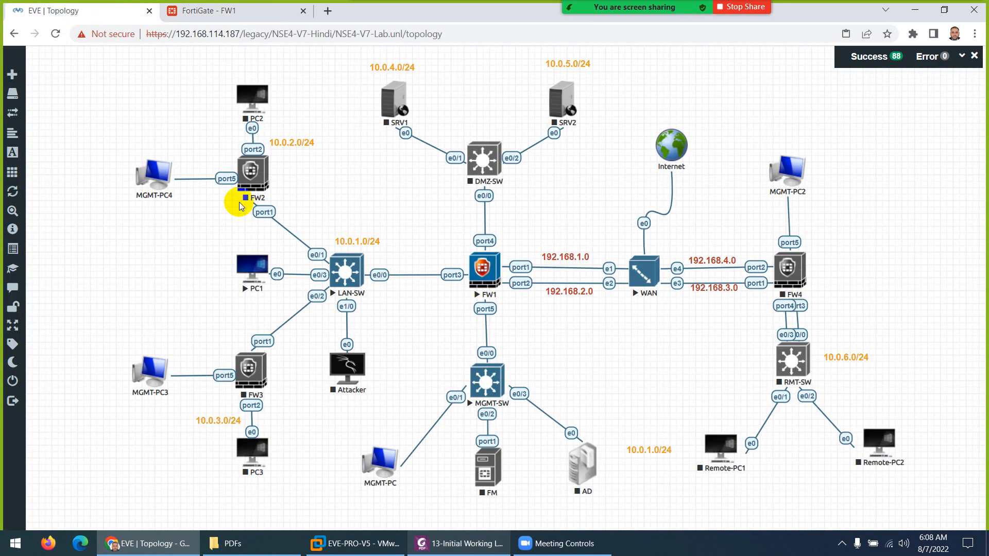
{"action": "double_click", "coordinate": [367, 242]}
{"action": "triple_click", "coordinate": [367, 242]}
{"action": "key", "text": "ctrl+c"}
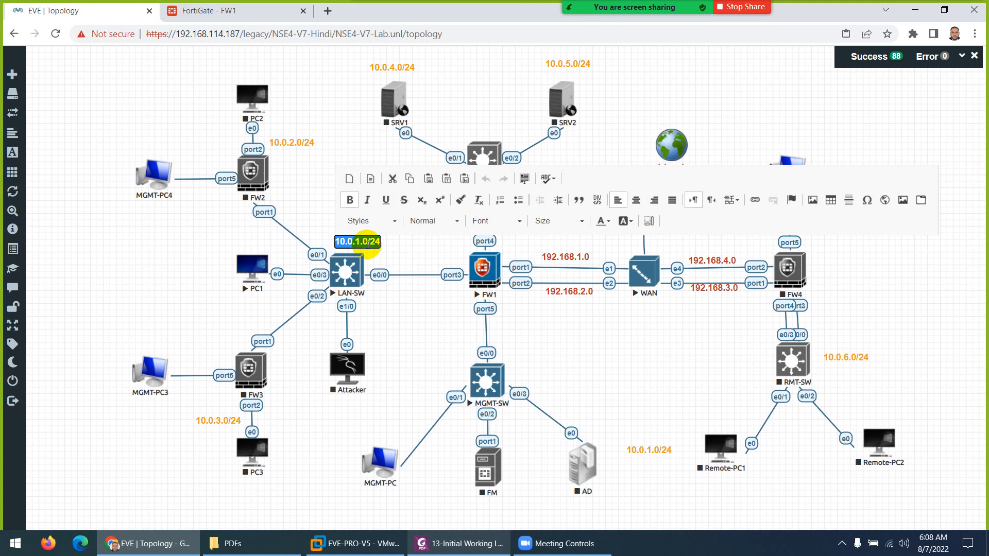
{"action": "left_click", "coordinate": [243, 11]}
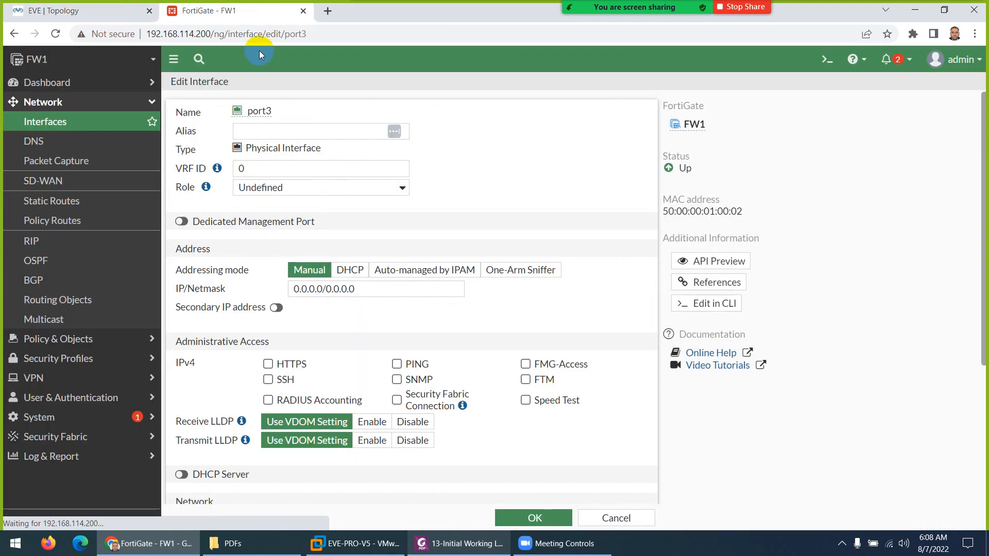
Set port3's role to LAN and its alias to LAN.
{"action": "left_click", "coordinate": [258, 189]}
{"action": "left_click", "coordinate": [260, 203]}
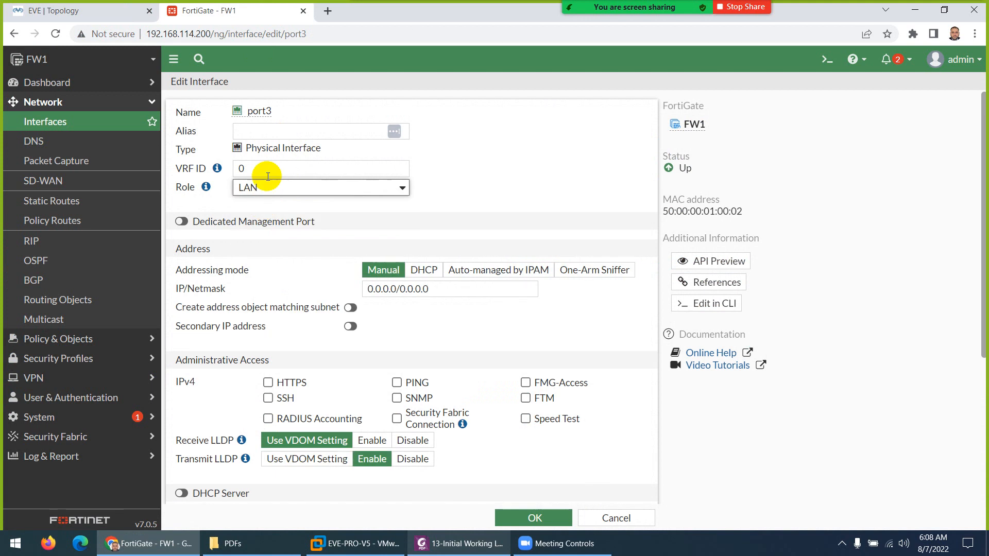
{"action": "left_click", "coordinate": [259, 134]}
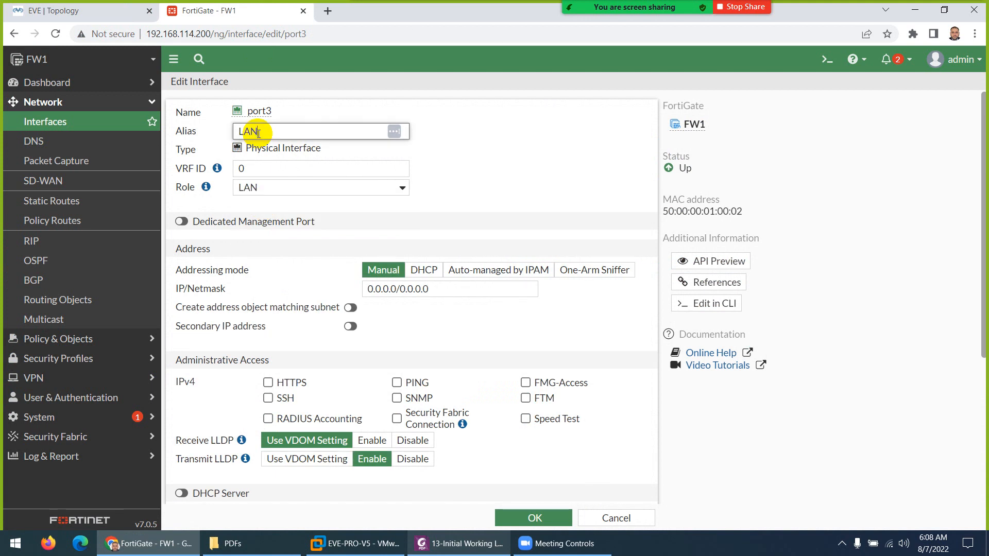
Set port3's IP/Netmask to 10.0.1.254/24, allow only PING for administrative access, and save the interface.
{"action": "left_click_drag", "start_coordinate": [433, 287], "coordinate": [347, 290]}
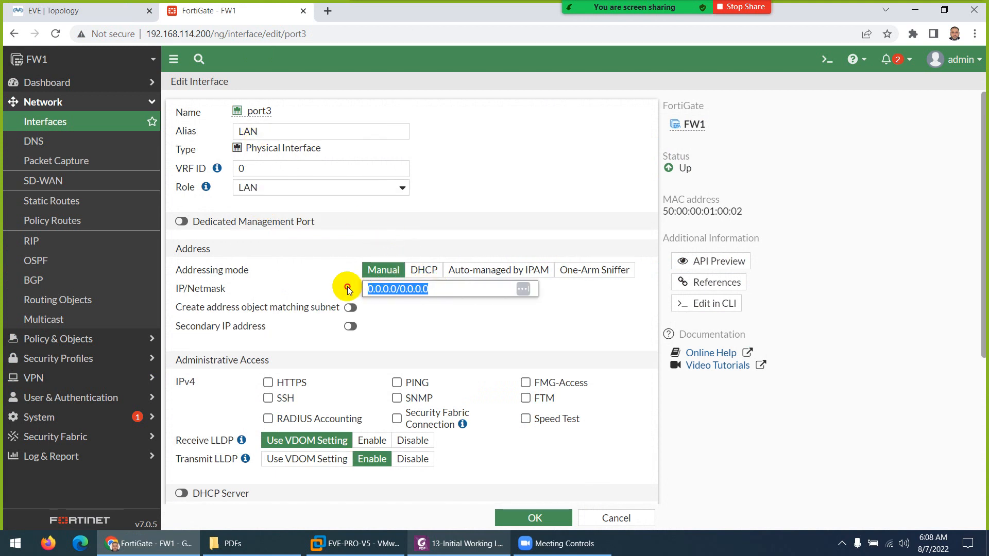
{"action": "key", "text": "ctrl+v"}
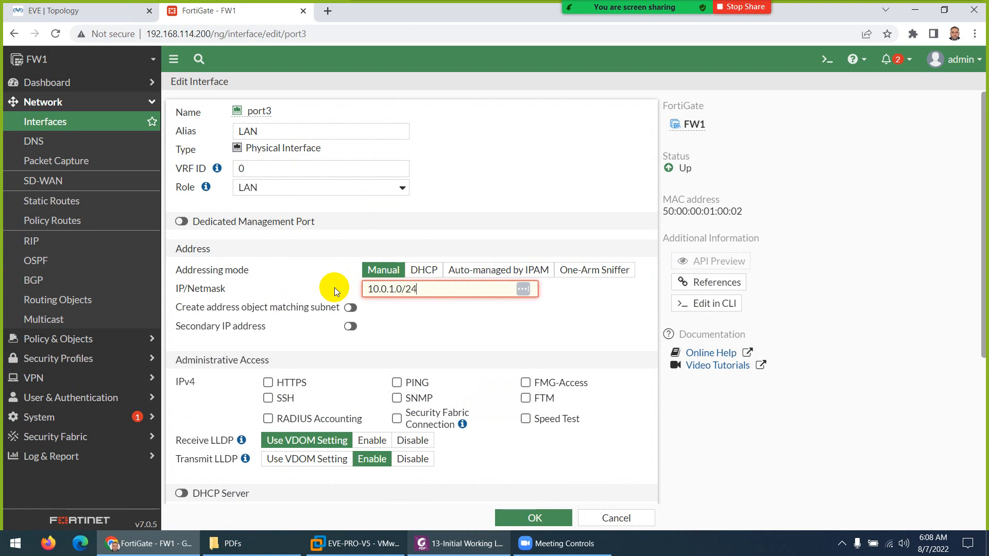
{"action": "key", "text": "Left"}
{"action": "key", "text": "BackSpace"}
{"action": "type", "text": "254"}
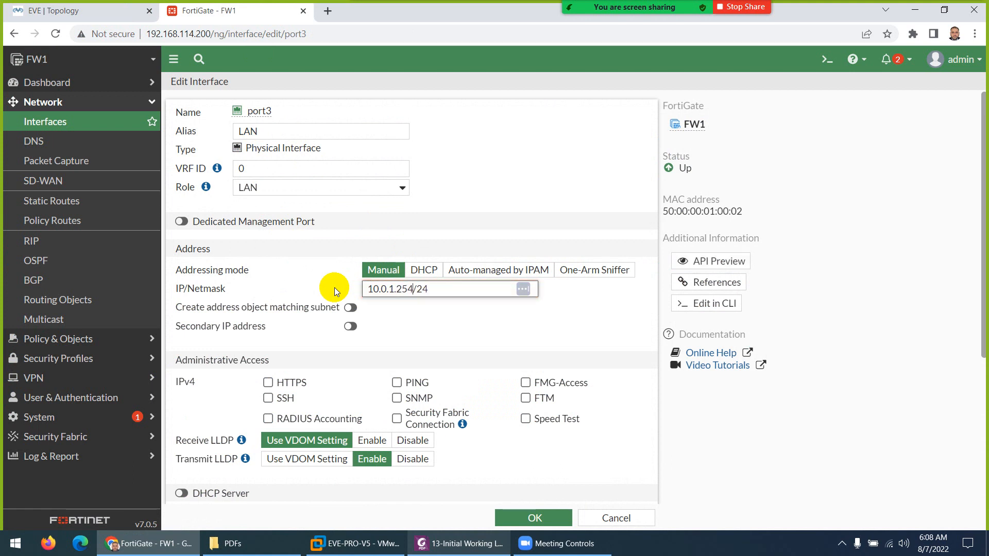
{"action": "left_click", "coordinate": [397, 383]}
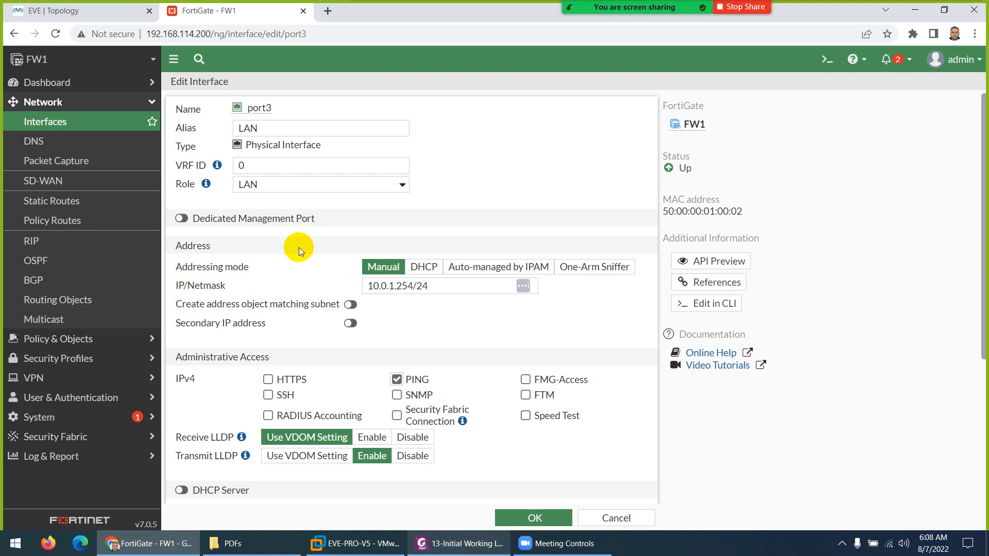
{"action": "scroll", "coordinate": [361, 257], "scroll_direction": "down", "scroll_amount": 4}
{"action": "left_click", "coordinate": [531, 518]}
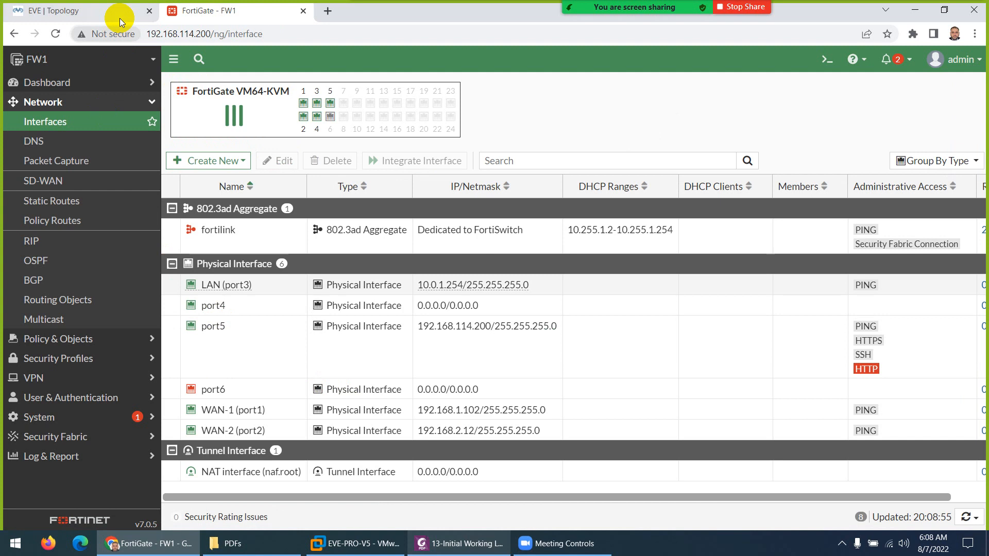
Check the DMZ side of FW1 in the EVE topology, and set port4's alias and role to DMZ.
{"action": "left_click", "coordinate": [119, 15]}
{"action": "left_click", "coordinate": [561, 324]}
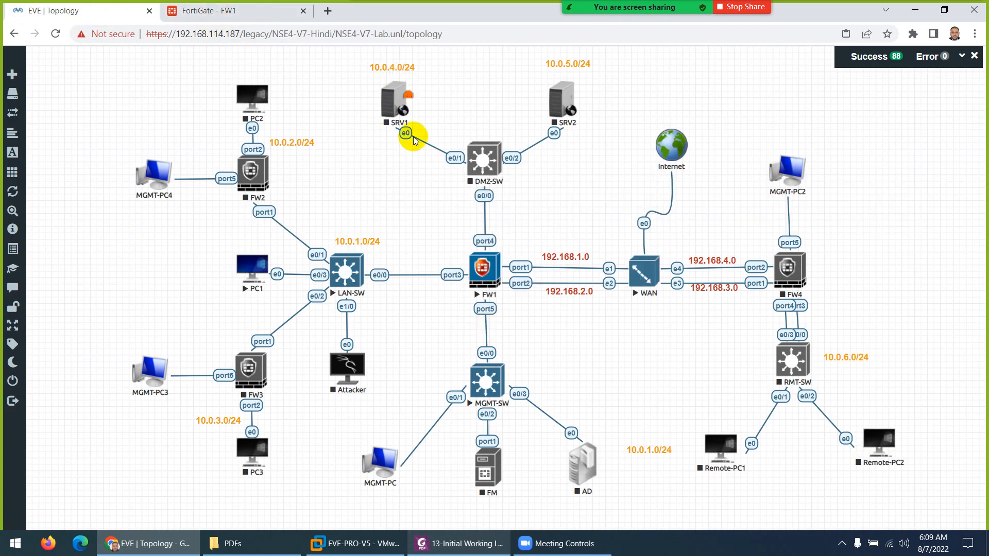
{"action": "left_click", "coordinate": [199, 17]}
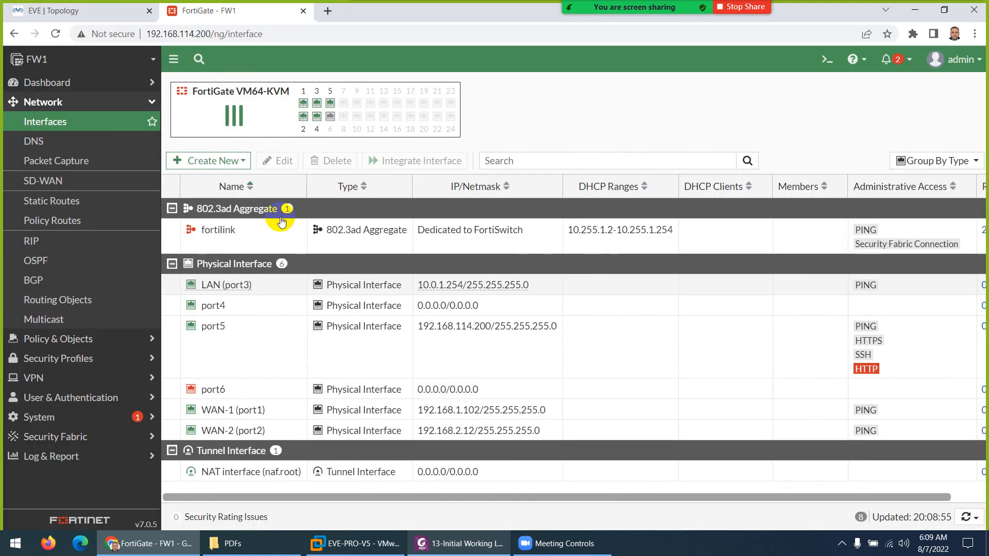
{"action": "double_click", "coordinate": [239, 307]}
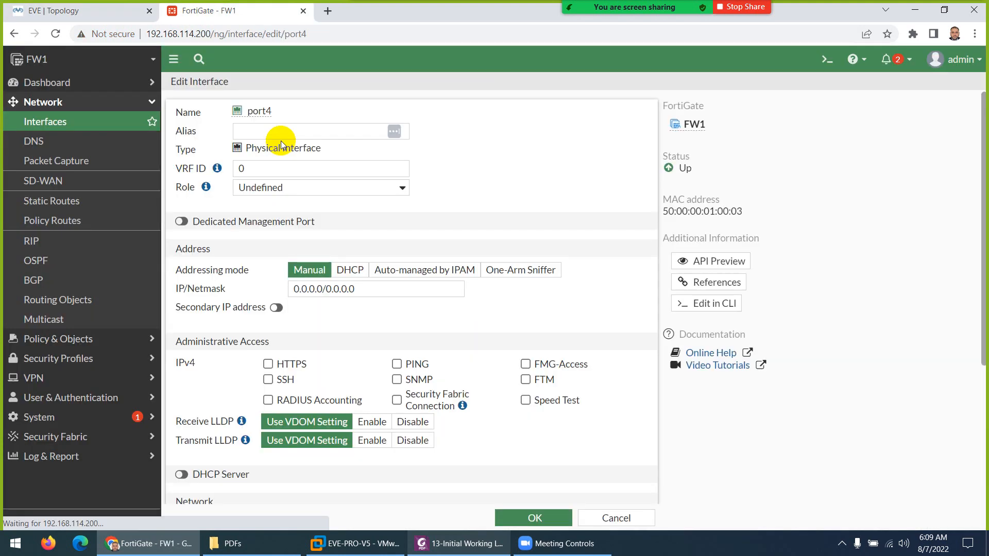
{"action": "left_click", "coordinate": [281, 135]}
{"action": "type", "text": "DMZ"}
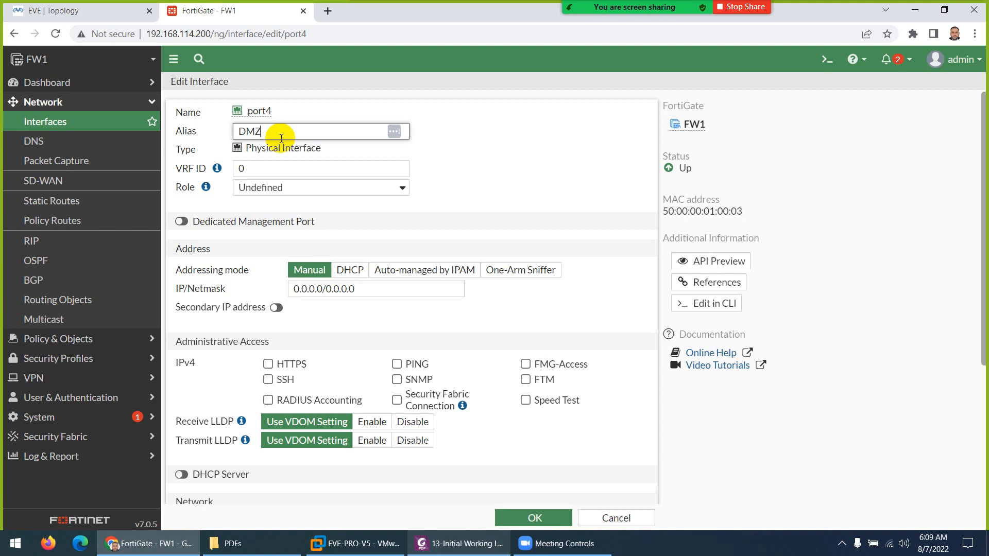
{"action": "left_click", "coordinate": [281, 187]}
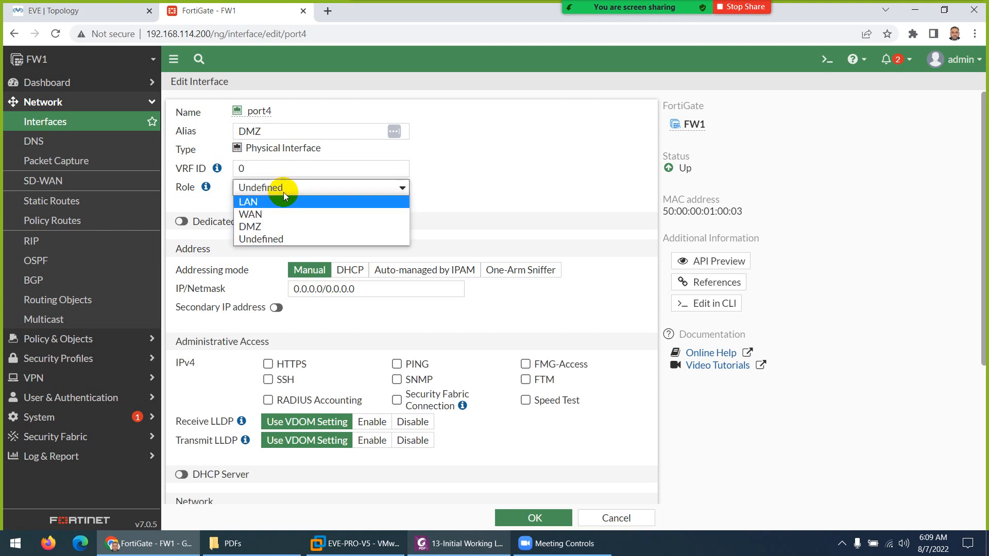
{"action": "left_click", "coordinate": [273, 227]}
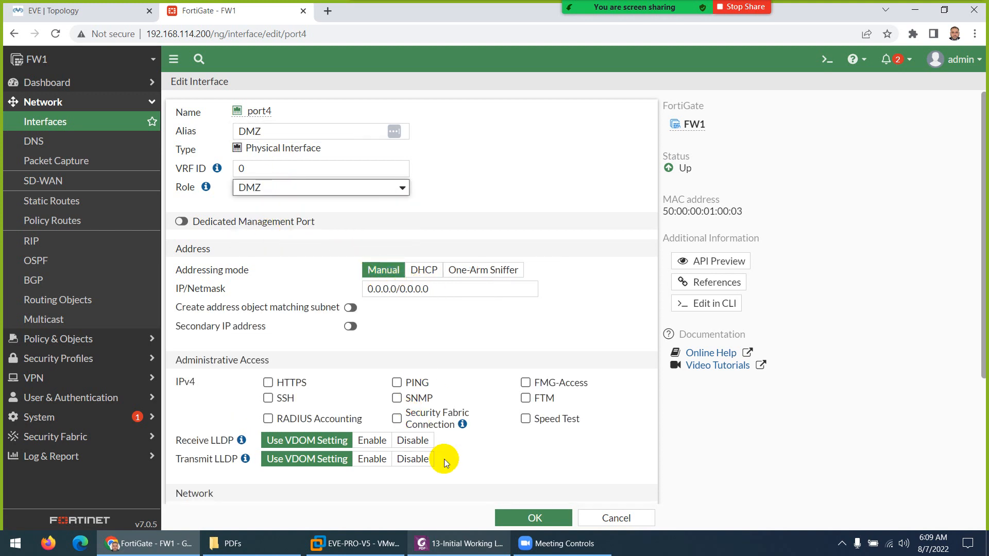
Leave PING access disabled on port4 and save the interface without an IP address.
{"action": "left_click", "coordinate": [397, 382]}
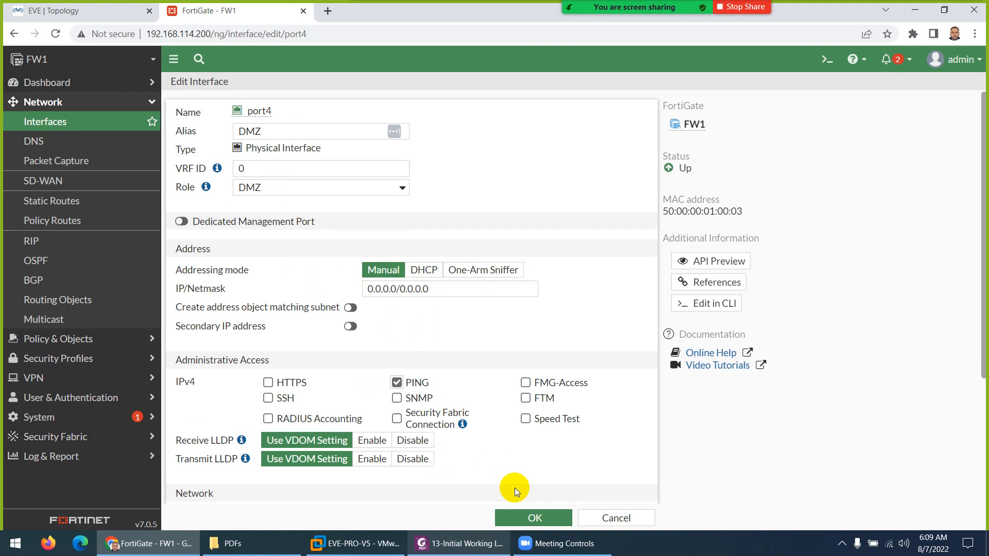
{"action": "left_click", "coordinate": [397, 382]}
{"action": "left_click", "coordinate": [517, 517]}
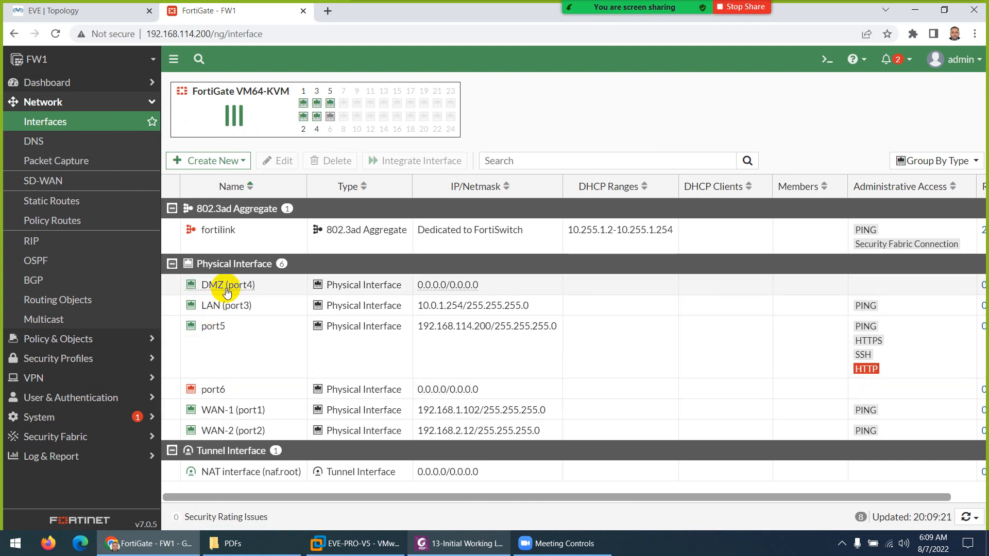
Set port5's alias to MGMT, keep its role Undefined, and save the interface.
{"action": "double_click", "coordinate": [214, 326]}
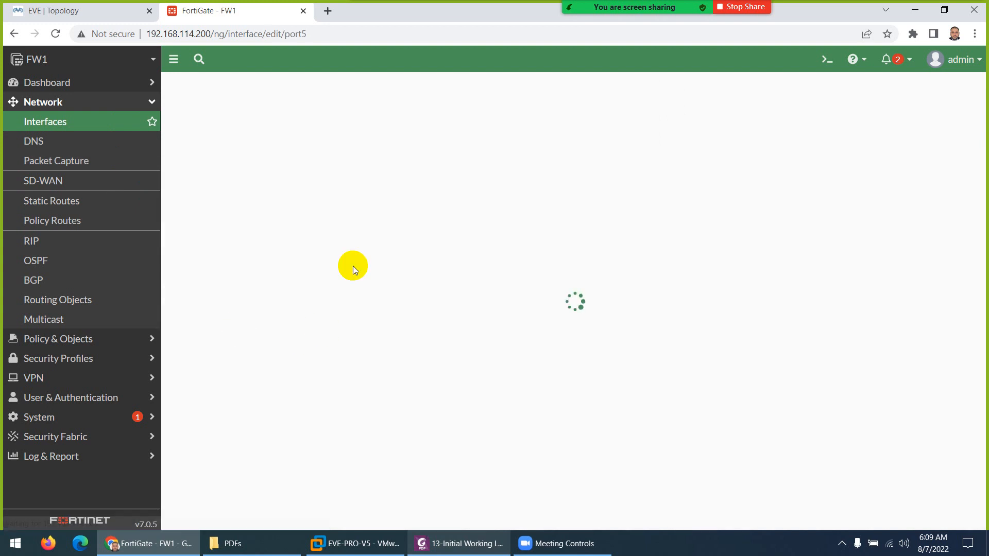
{"action": "left_click", "coordinate": [294, 133]}
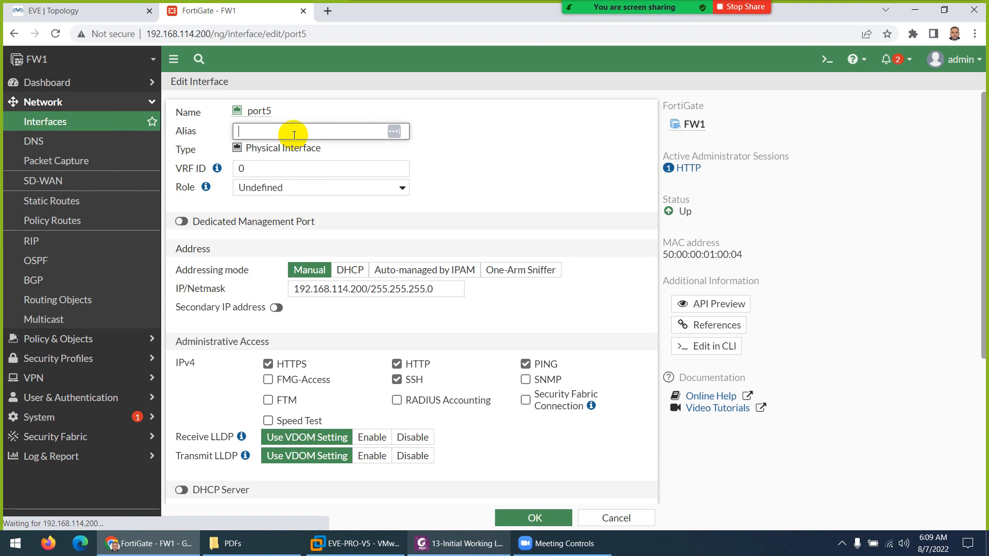
{"action": "type", "text": "MGMT"}
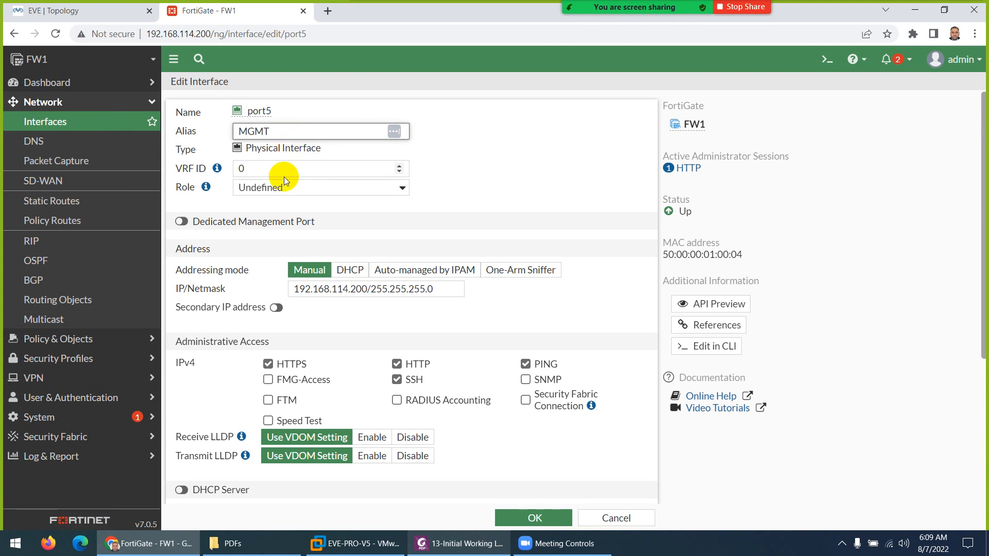
{"action": "left_click", "coordinate": [278, 190]}
{"action": "left_click", "coordinate": [278, 189]}
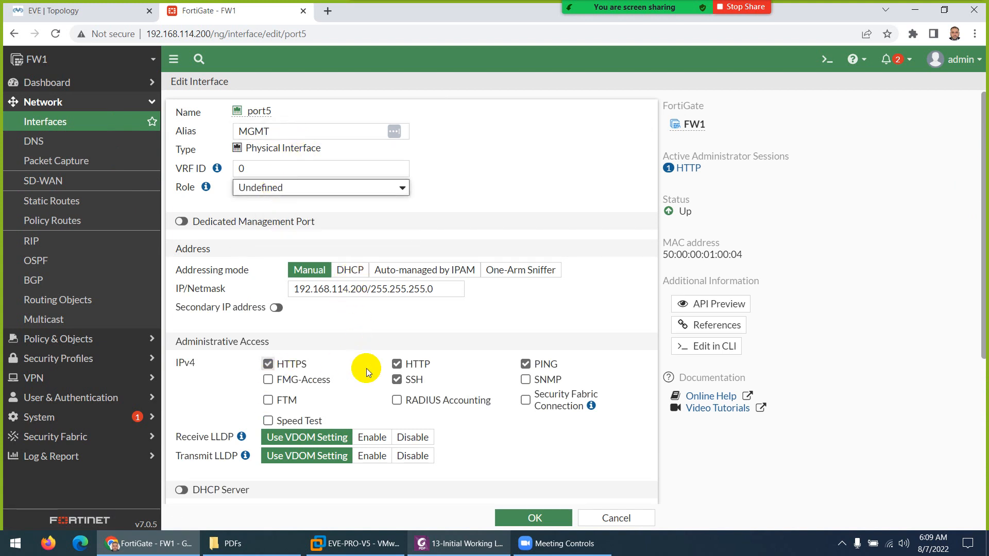
{"action": "left_click", "coordinate": [518, 513]}
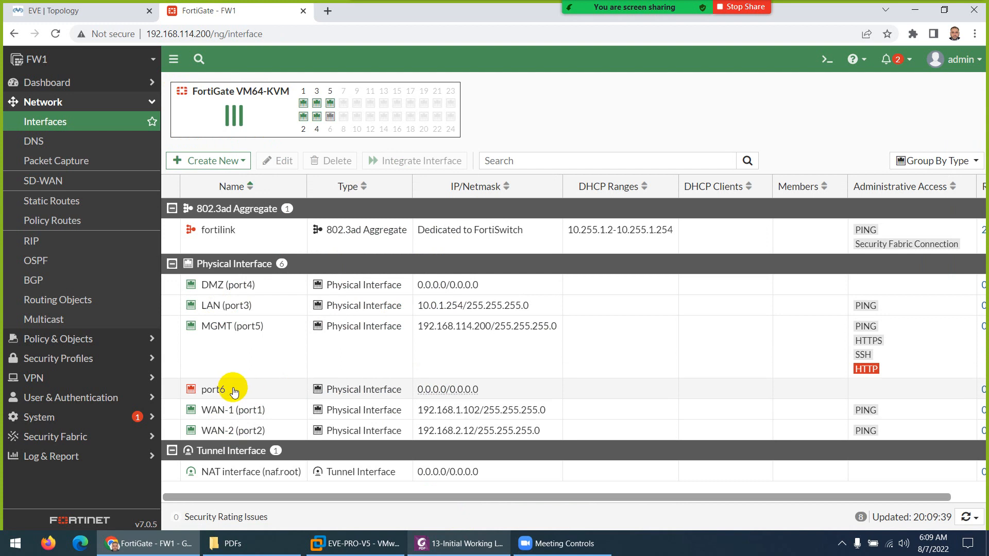
Switch to the 13-Initial Working Lab PDF in Foxit PhantomPDF and review the interface instructions through to the DNS Configuration section.
{"action": "left_click", "coordinate": [443, 543]}
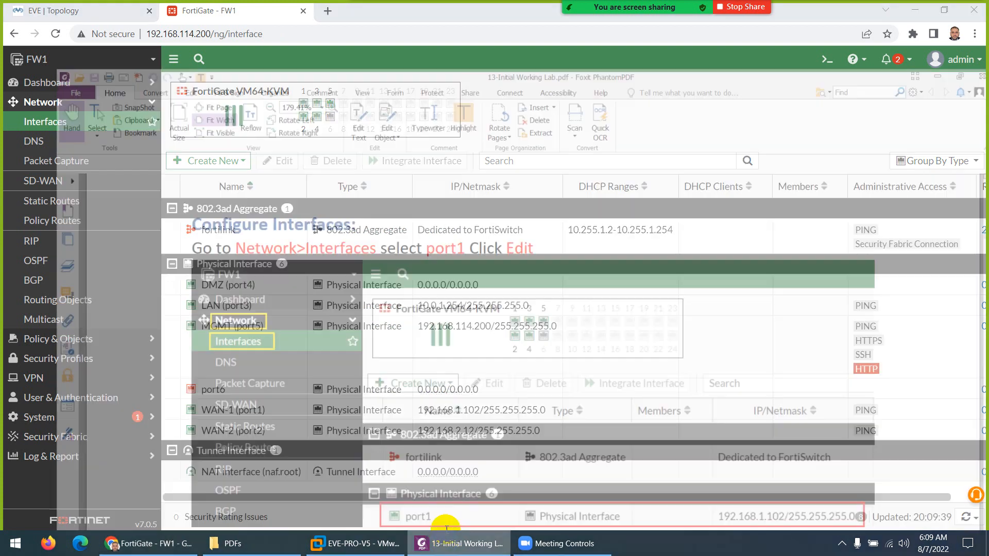
{"action": "scroll", "coordinate": [404, 327], "scroll_direction": "down", "scroll_amount": 7}
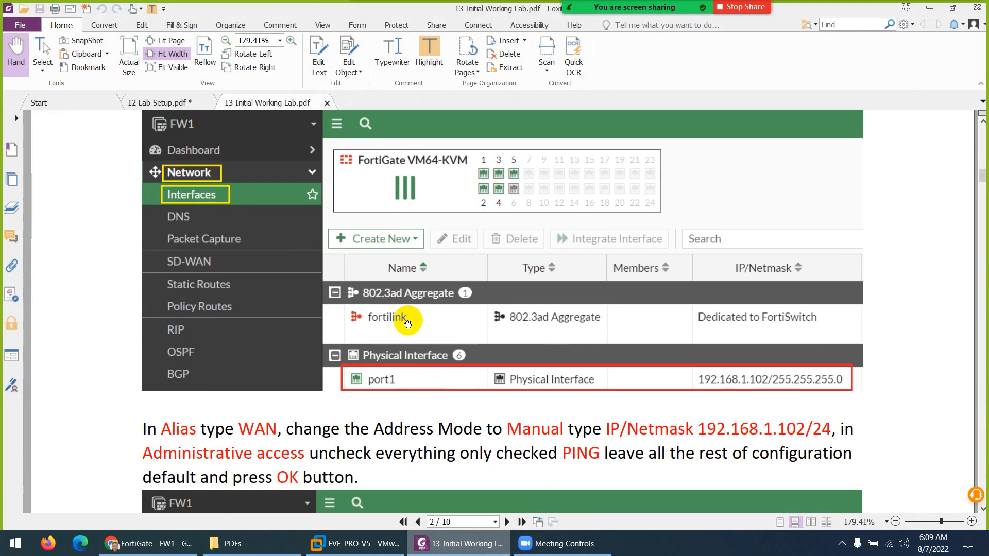
{"action": "scroll", "coordinate": [468, 305], "scroll_direction": "down", "scroll_amount": 9}
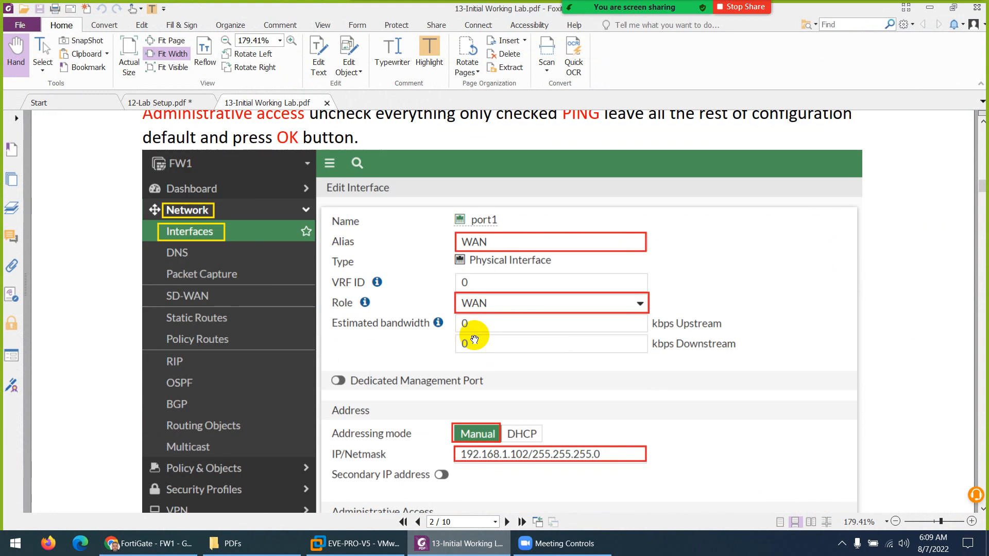
{"action": "scroll", "coordinate": [489, 303], "scroll_direction": "down", "scroll_amount": 18}
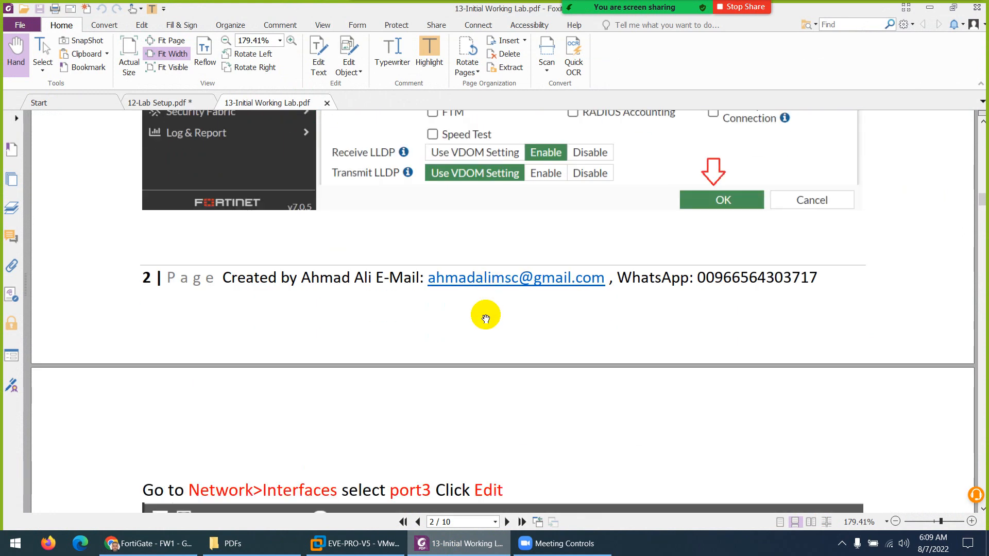
{"action": "scroll", "coordinate": [485, 321], "scroll_direction": "down", "scroll_amount": 7}
{"action": "scroll", "coordinate": [442, 298], "scroll_direction": "down", "scroll_amount": 5}
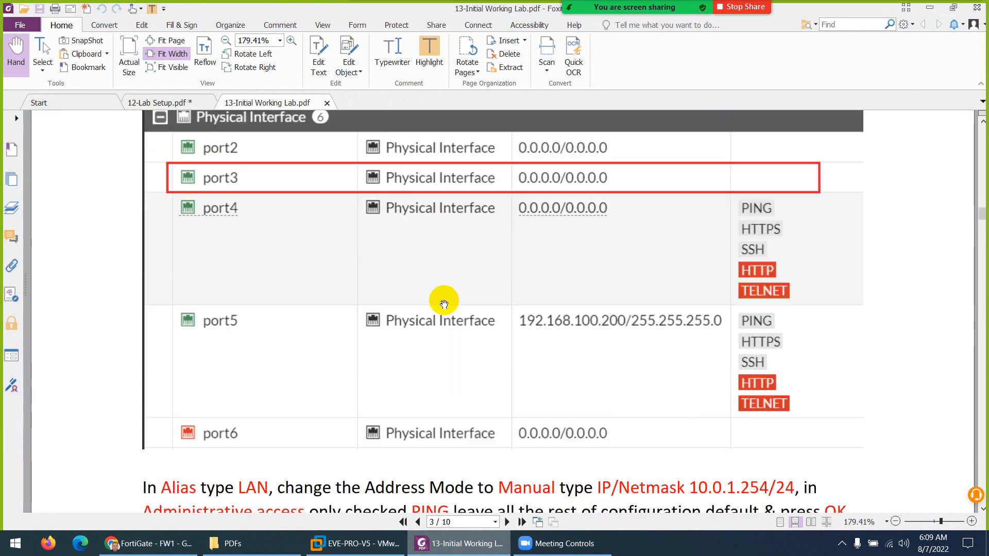
{"action": "scroll", "coordinate": [443, 303], "scroll_direction": "down", "scroll_amount": 9}
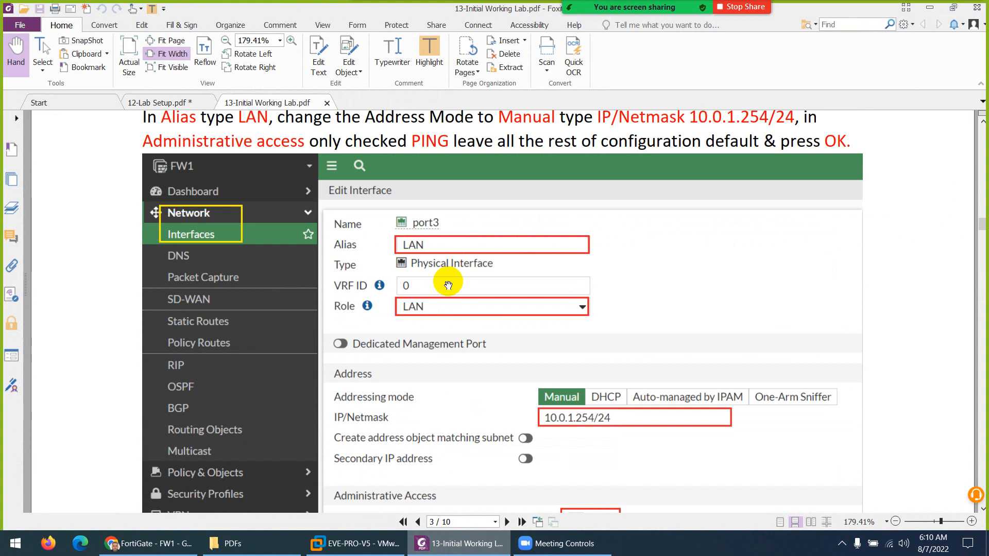
{"action": "scroll", "coordinate": [448, 285], "scroll_direction": "down", "scroll_amount": 3}
{"action": "scroll", "coordinate": [448, 285], "scroll_direction": "down", "scroll_amount": 15}
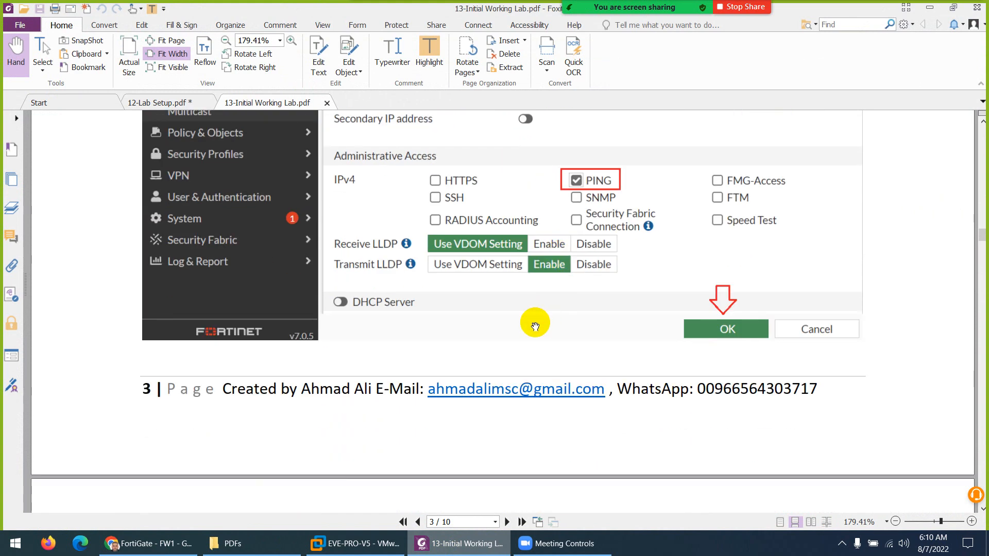
{"action": "scroll", "coordinate": [454, 358], "scroll_direction": "down", "scroll_amount": 8}
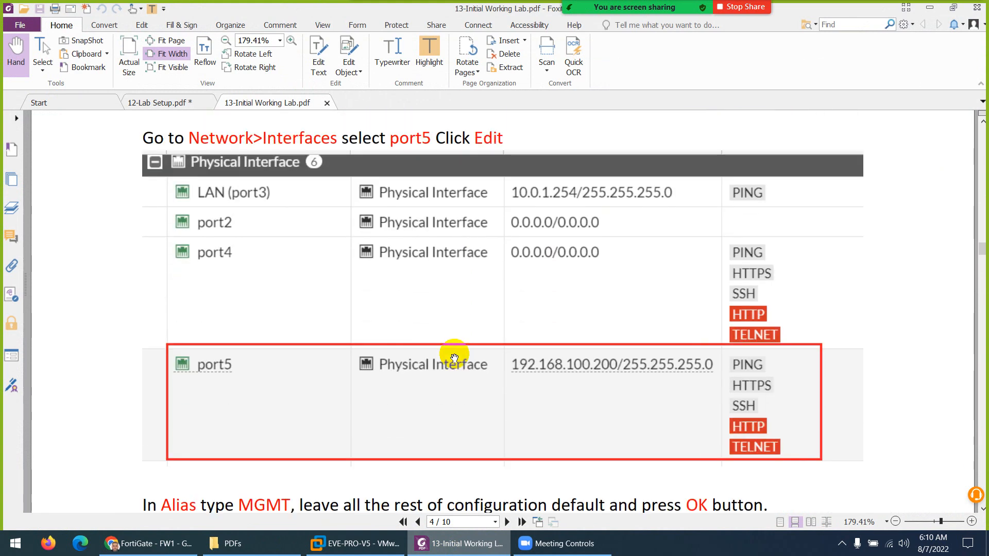
{"action": "scroll", "coordinate": [455, 355], "scroll_direction": "down", "scroll_amount": 9}
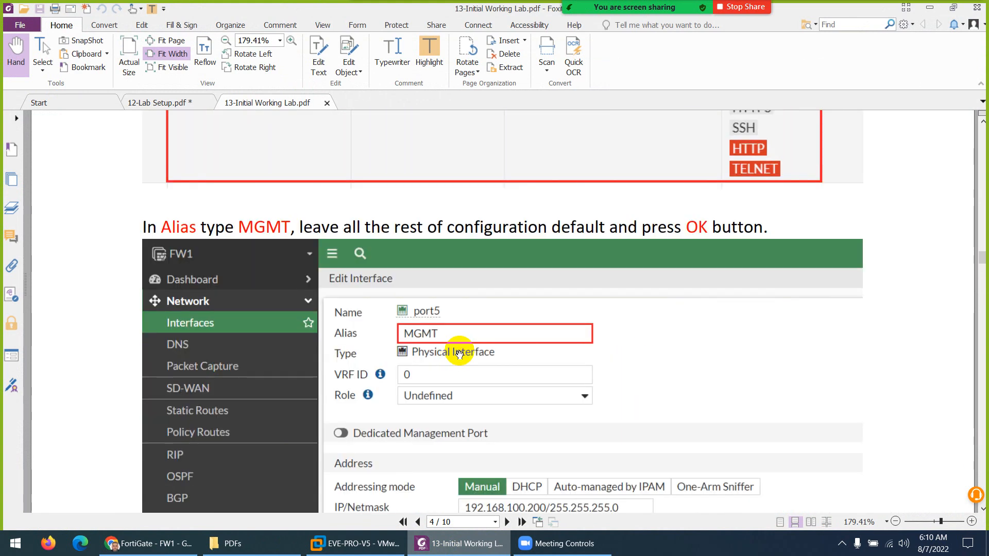
{"action": "scroll", "coordinate": [453, 335], "scroll_direction": "down", "scroll_amount": 2}
{"action": "scroll", "coordinate": [453, 327], "scroll_direction": "down", "scroll_amount": 20}
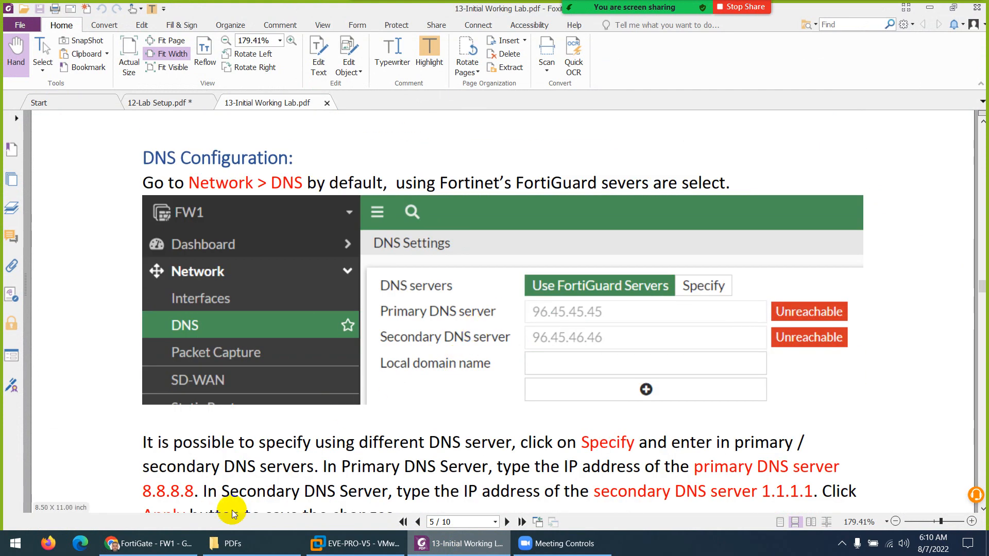
Switch back to FortiGate in Chrome, specify 8.8.8.8 as primary and 1.1.1.1 as secondary DNS server, and apply the settings.
{"action": "left_click", "coordinate": [159, 549]}
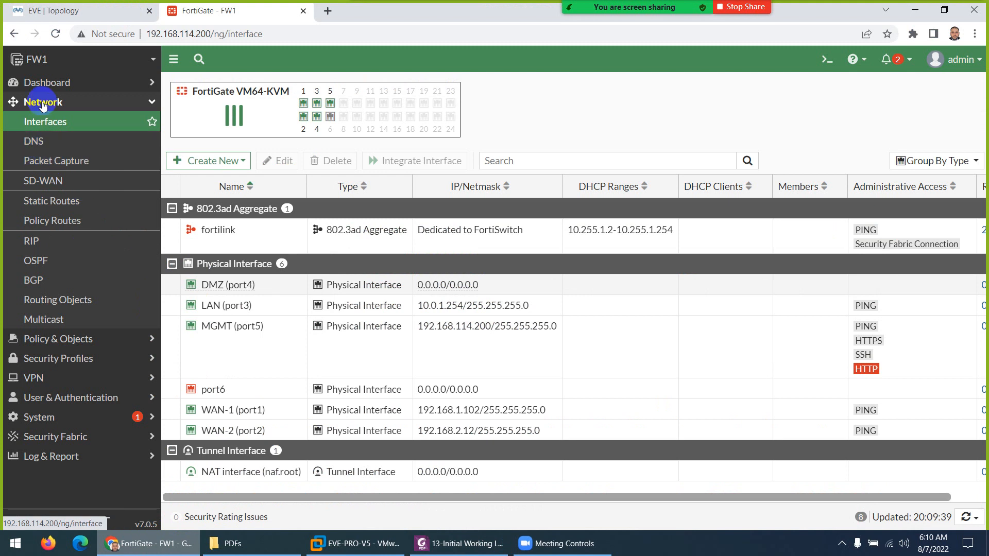
{"action": "left_click", "coordinate": [34, 142]}
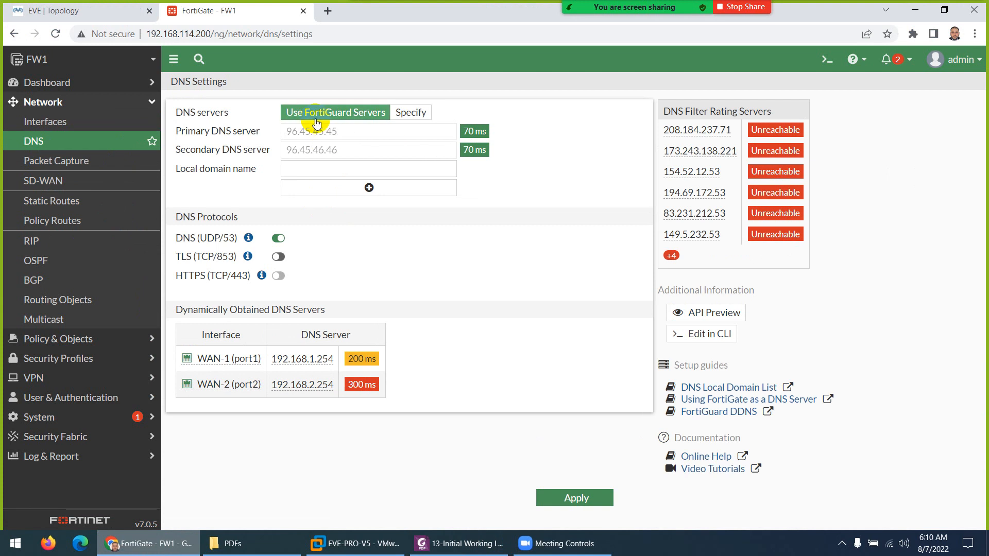
{"action": "left_click", "coordinate": [409, 113]}
{"action": "left_click_drag", "start_coordinate": [353, 132], "coordinate": [276, 134]}
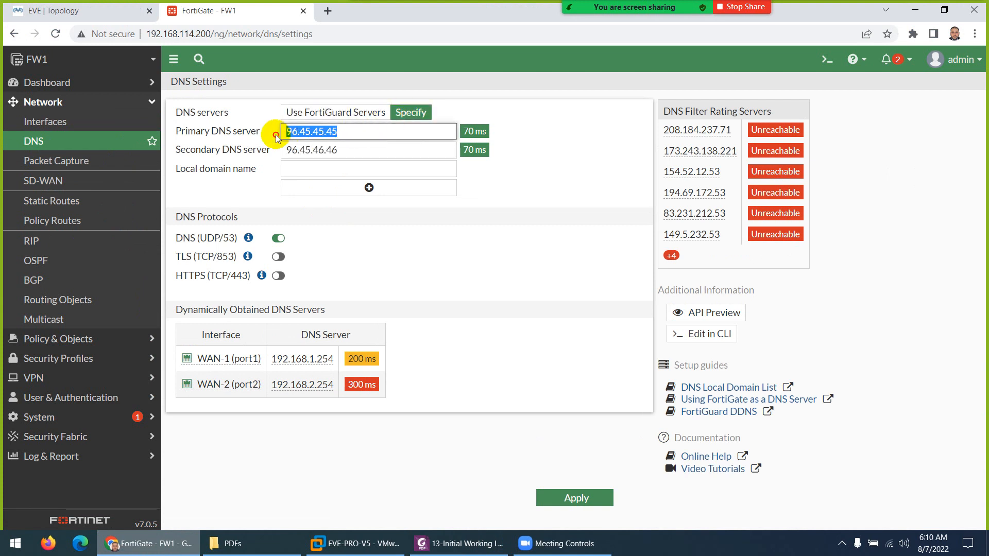
{"action": "type", "text": "8.8.8.8"}
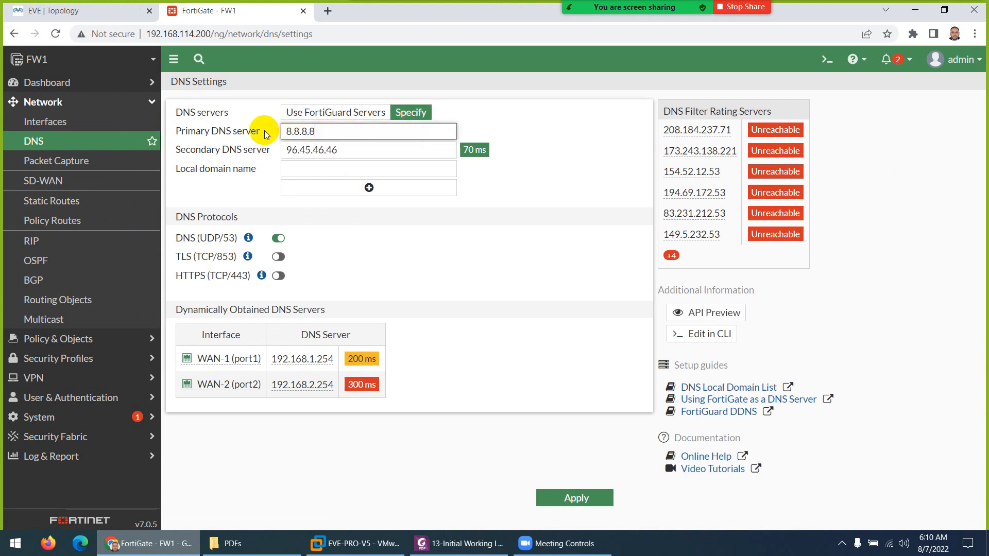
{"action": "key", "text": "Tab"}
{"action": "type", "text": "1.1.1.1"}
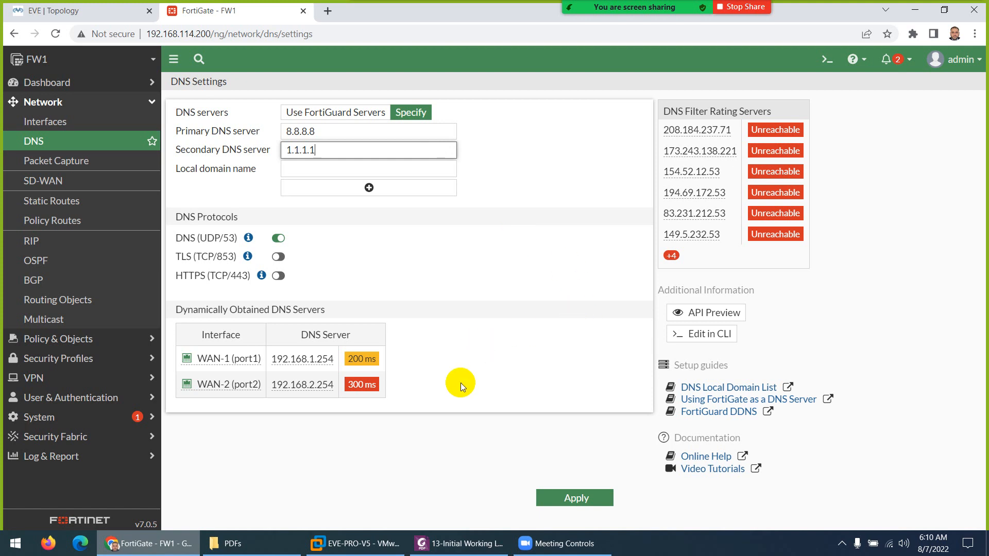
{"action": "left_click", "coordinate": [558, 495]}
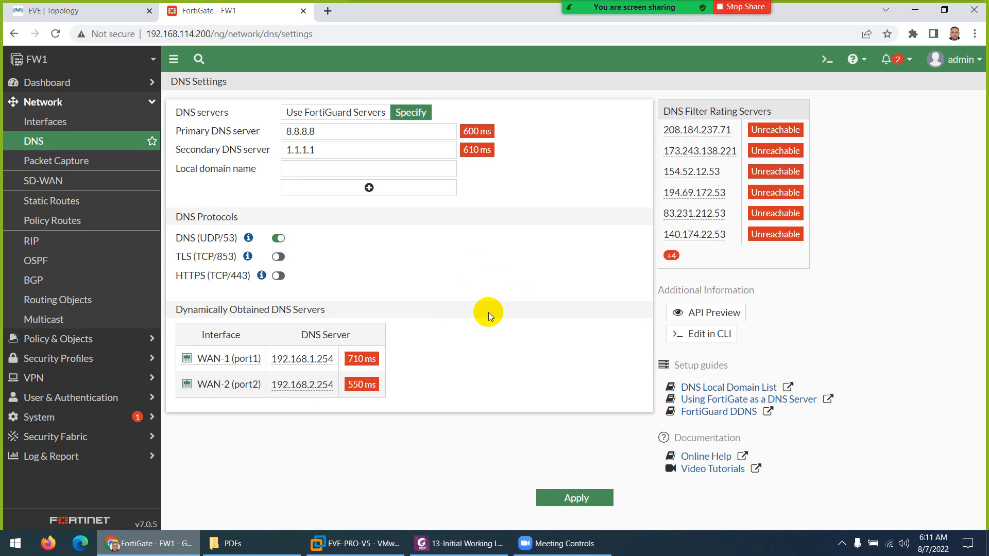
Read the Default Route Configuration instructions in the lab PDF in Foxit PhantomPDF, and return to the FortiGate page.
{"action": "left_click", "coordinate": [462, 545]}
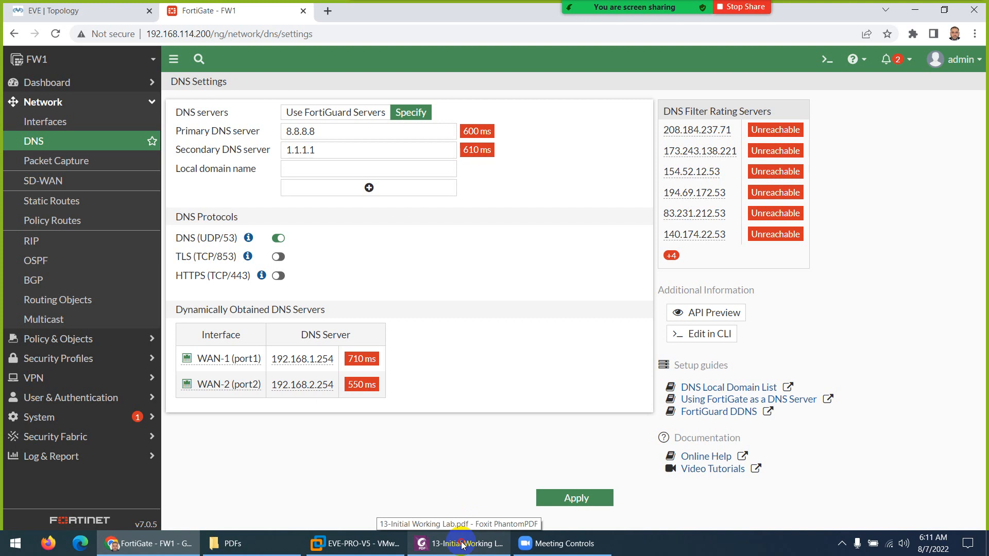
{"action": "left_click", "coordinate": [462, 545]}
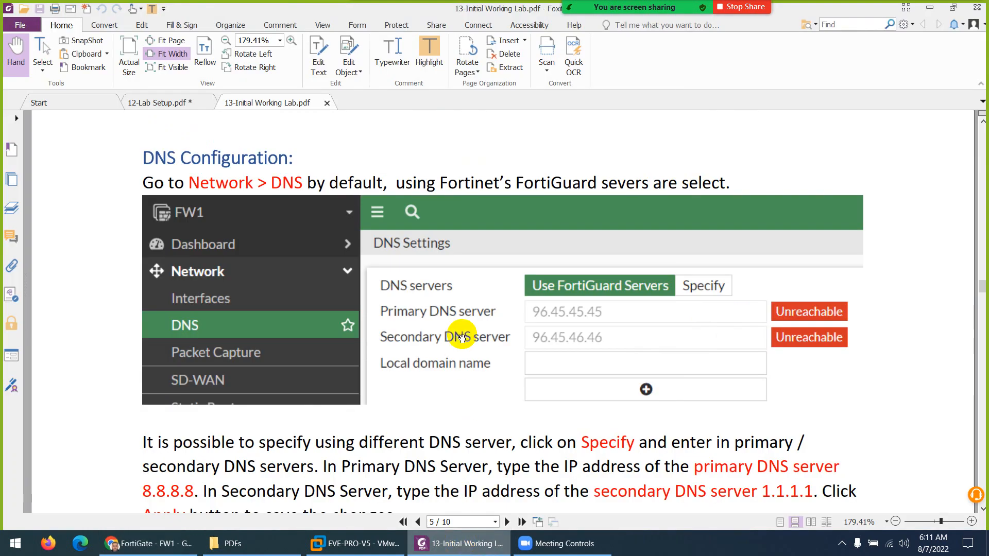
{"action": "scroll", "coordinate": [461, 337], "scroll_direction": "down", "scroll_amount": 3}
{"action": "scroll", "coordinate": [462, 335], "scroll_direction": "down", "scroll_amount": 10}
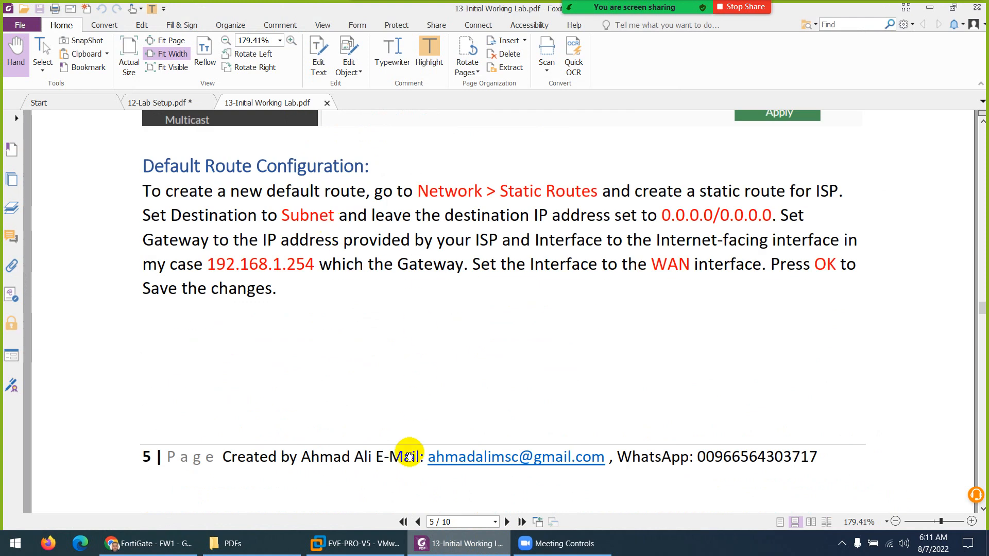
{"action": "scroll", "coordinate": [350, 295], "scroll_direction": "down", "scroll_amount": 1}
{"action": "scroll", "coordinate": [350, 294], "scroll_direction": "up", "scroll_amount": 1}
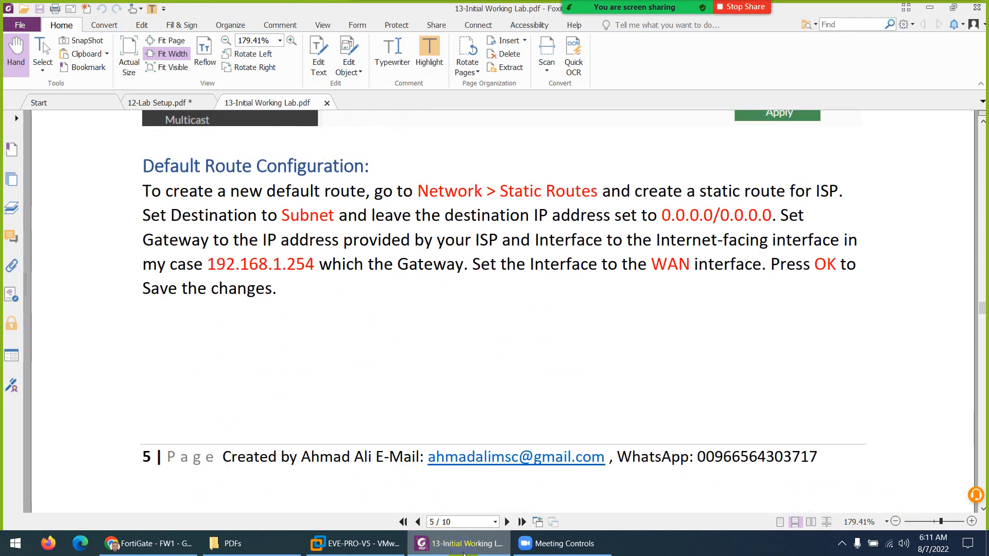
{"action": "left_click", "coordinate": [462, 547]}
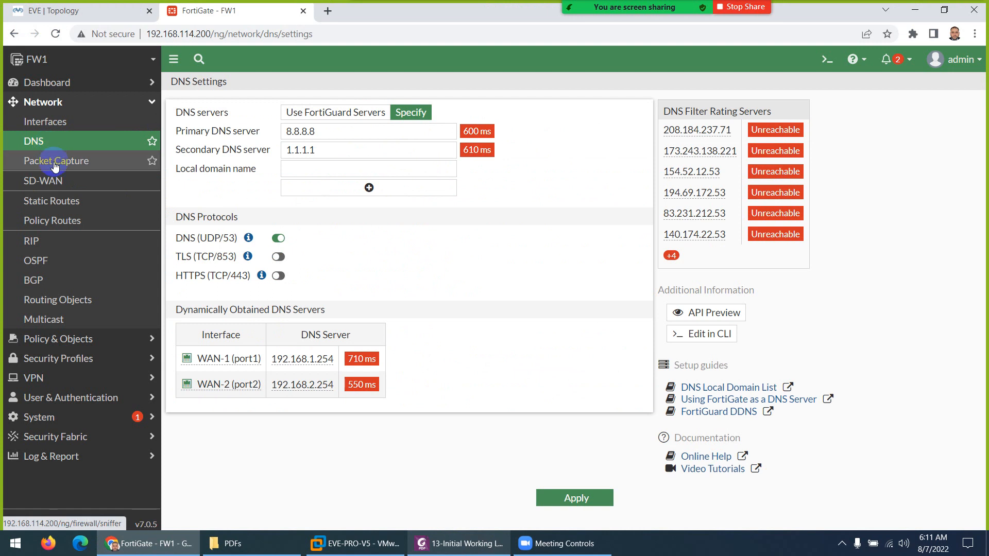
Start a new static route for subnet 0.0.0.0/0.0.0.0 with gateway address 192.168.1.254 on WAN-1 (port1).
{"action": "left_click", "coordinate": [55, 205]}
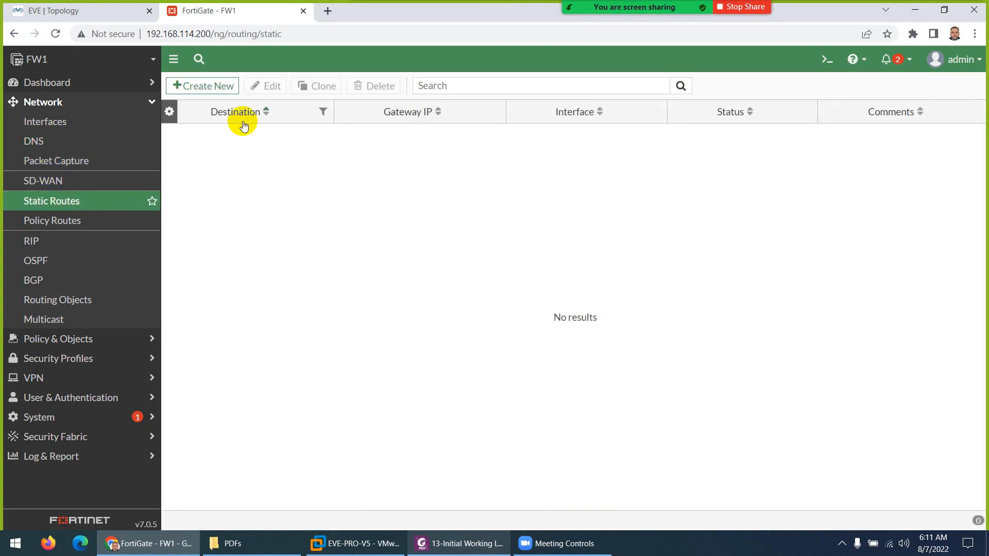
{"action": "left_click", "coordinate": [202, 86]}
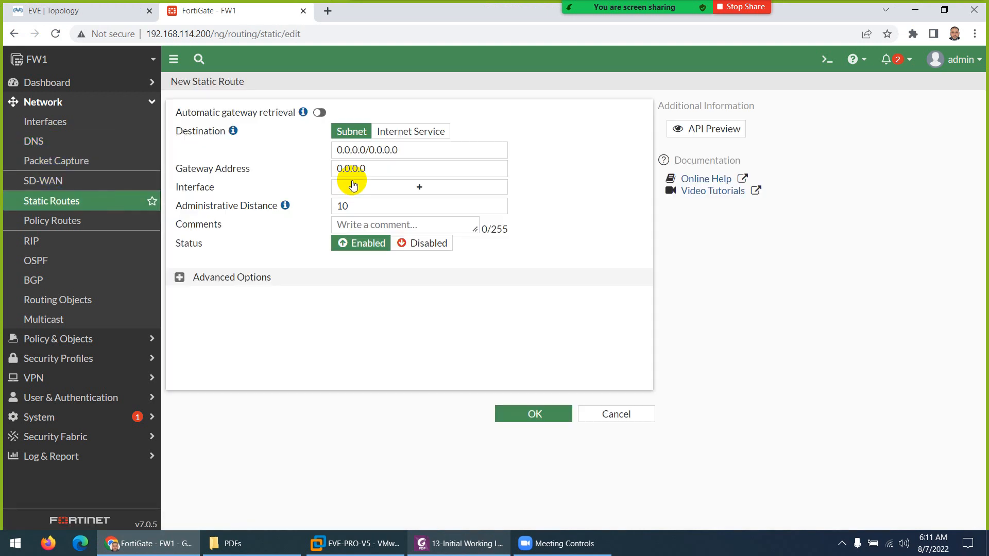
{"action": "left_click_drag", "start_coordinate": [380, 169], "coordinate": [323, 170]}
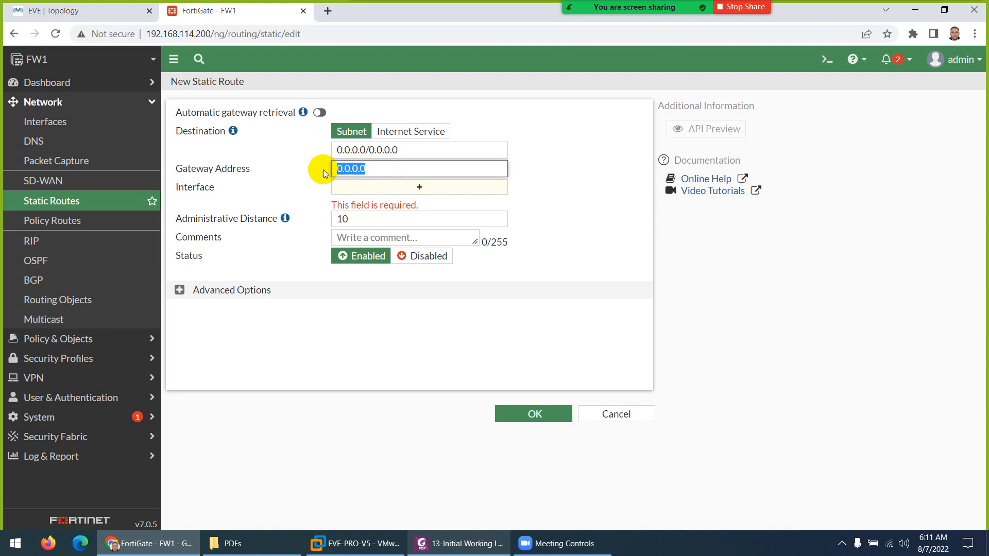
{"action": "type", "text": "192.168.1.254"}
{"action": "left_click", "coordinate": [344, 189]}
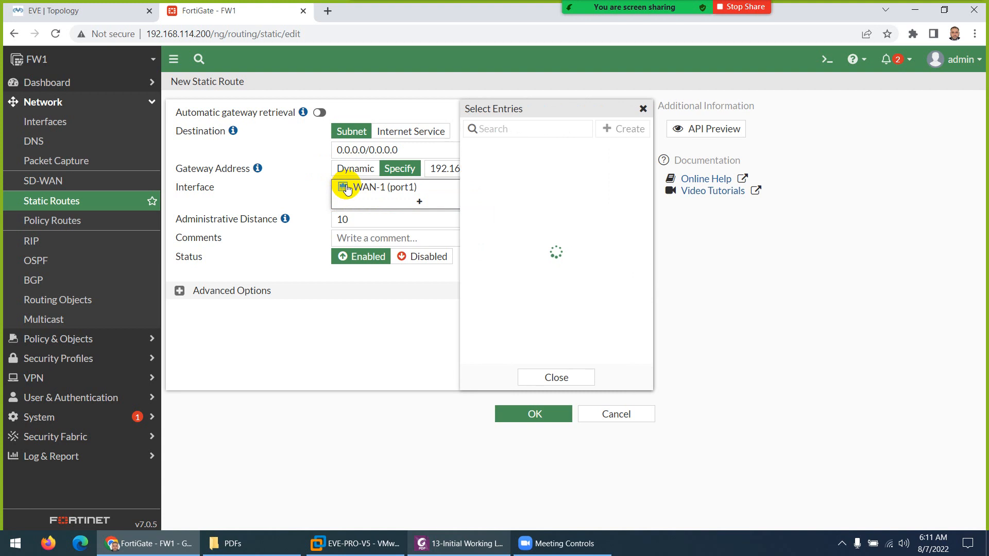
{"action": "left_click", "coordinate": [307, 196]}
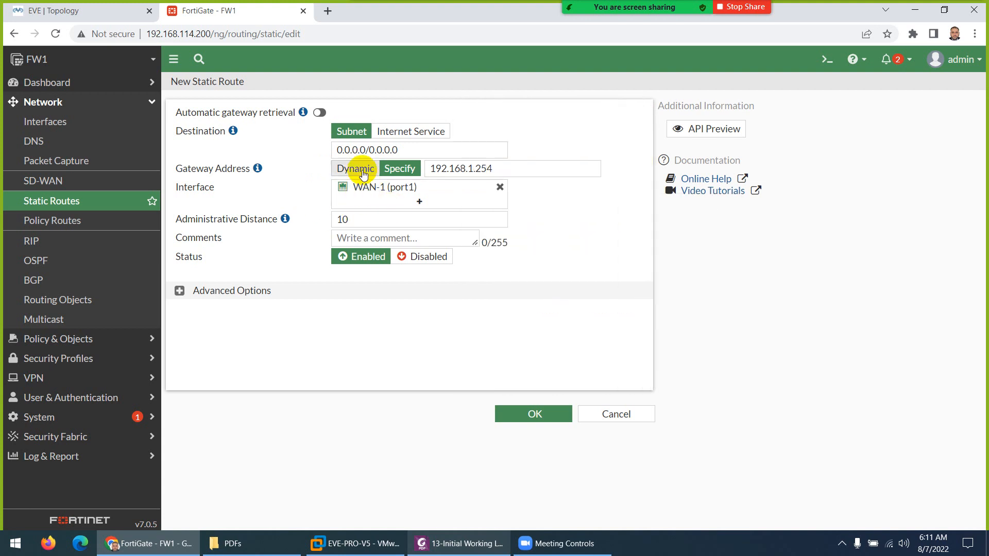
Check the LAN1 address on the WAN node's console in the EVE topology, and save the new static route in FortiGate.
{"action": "left_click", "coordinate": [59, 15]}
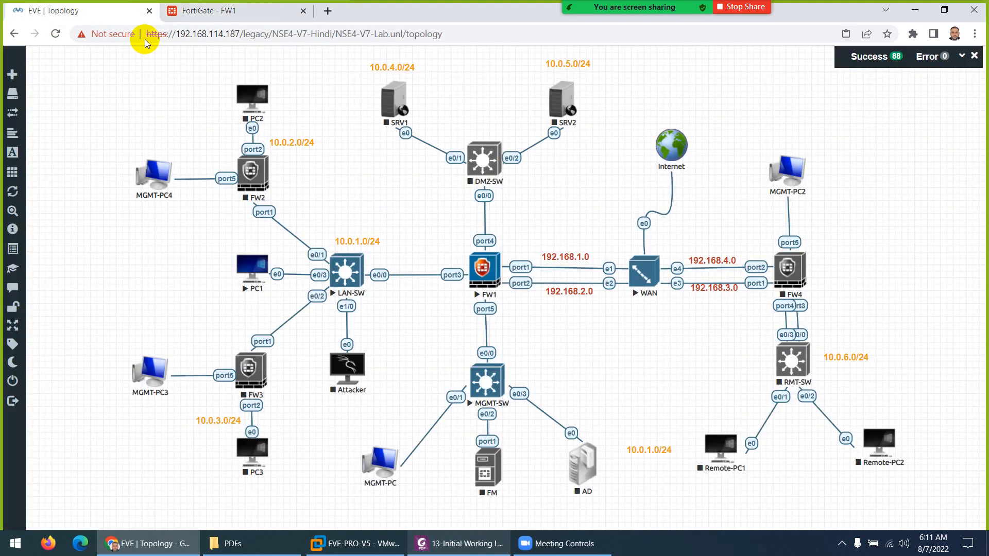
{"action": "left_click", "coordinate": [644, 278]}
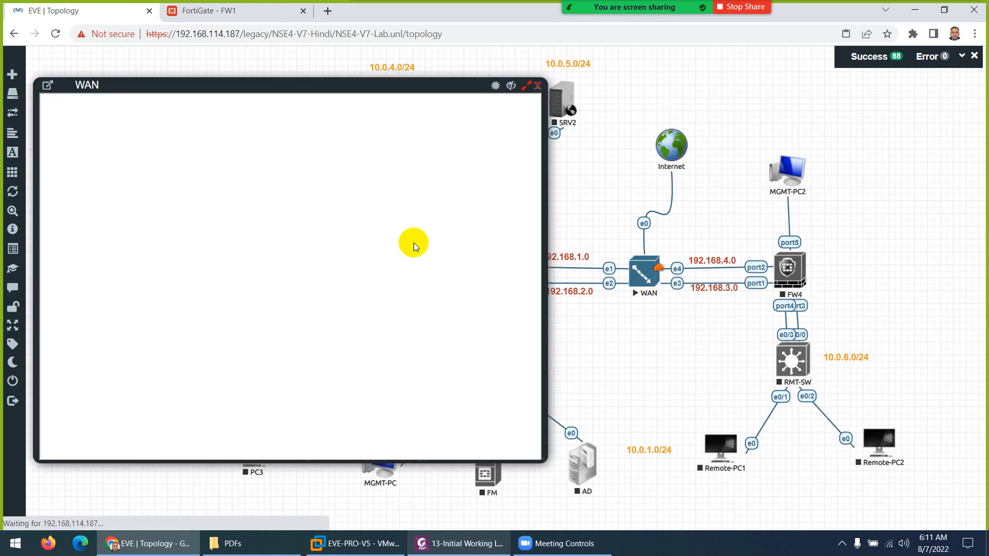
{"action": "left_click", "coordinate": [382, 246]}
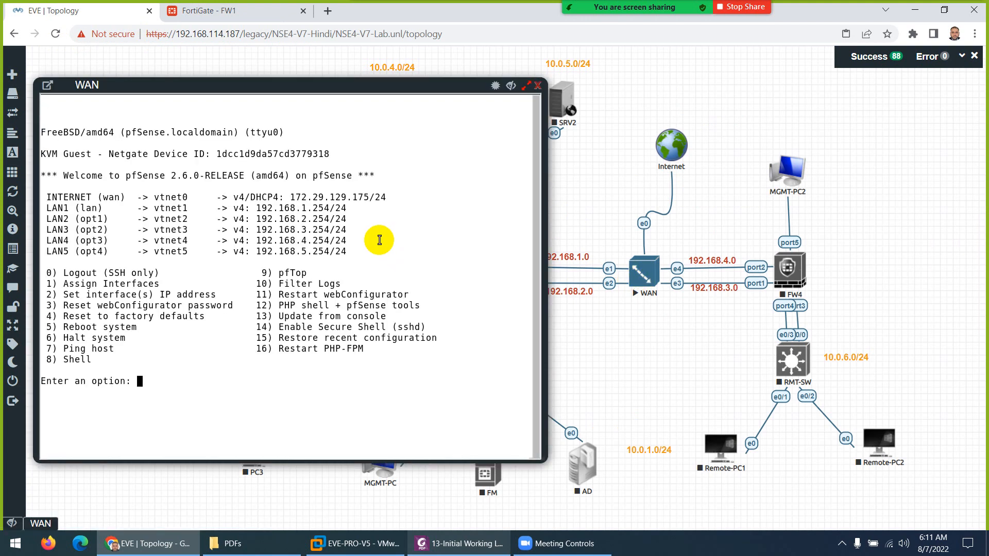
{"action": "left_click_drag", "start_coordinate": [331, 208], "coordinate": [279, 208]}
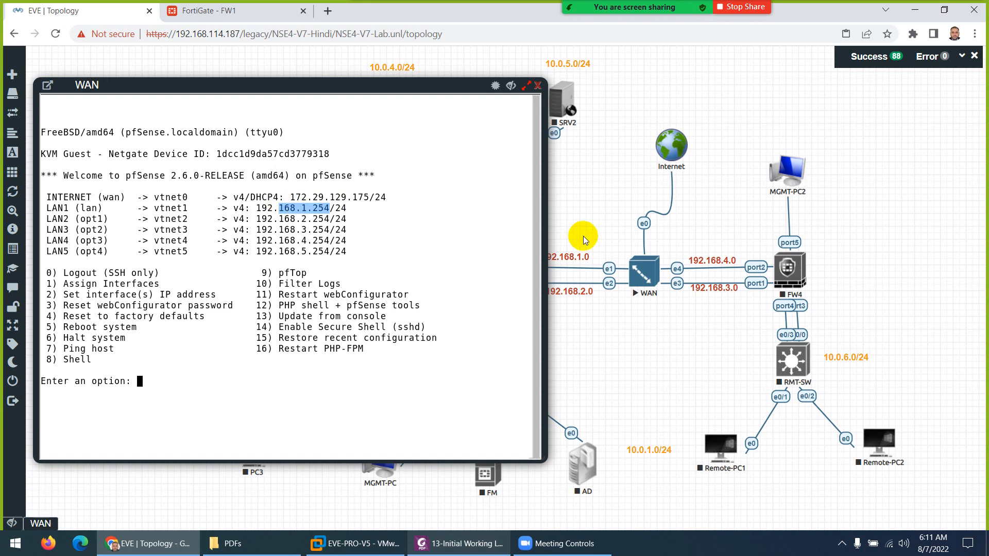
{"action": "left_click", "coordinate": [537, 86]}
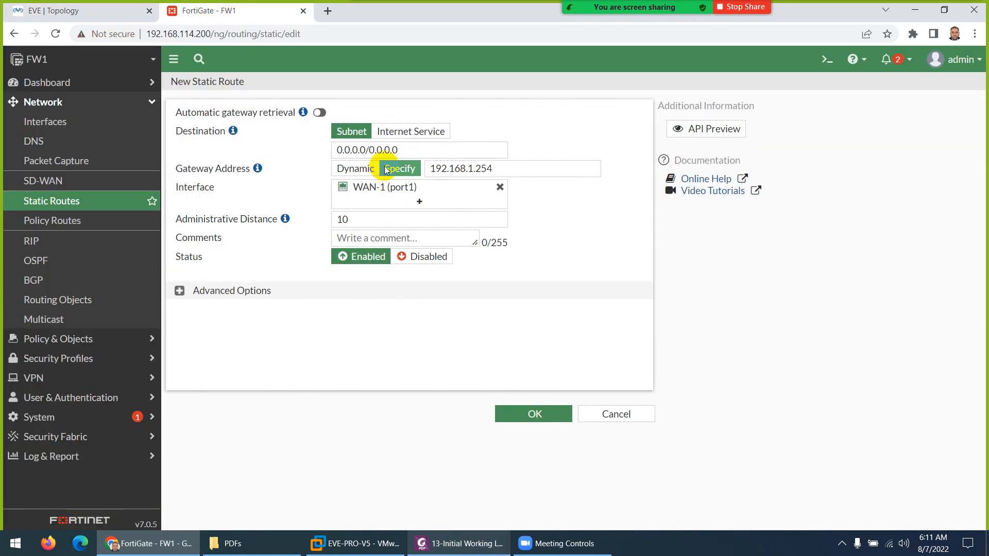
{"action": "left_click", "coordinate": [521, 410]}
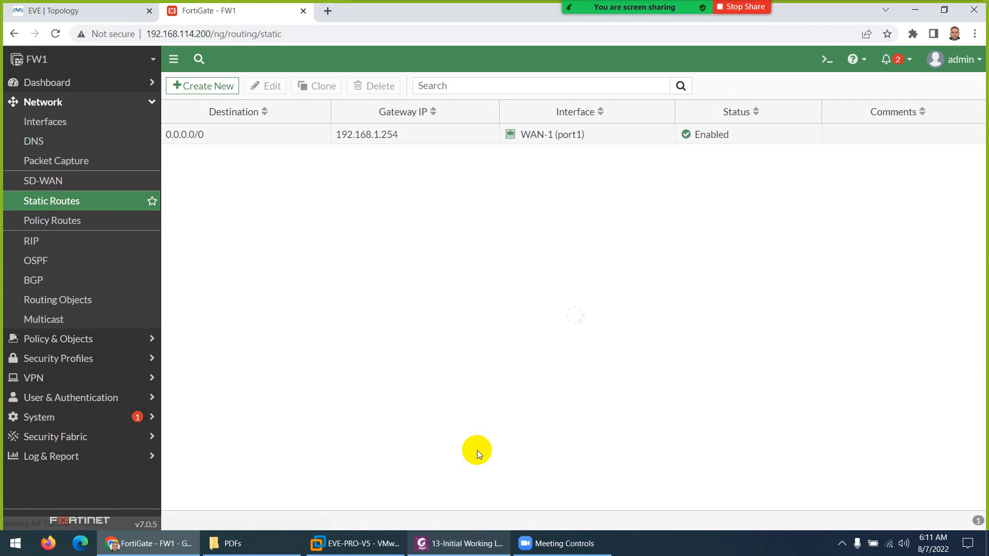
Review the static route example and the Creating a Policy instructions in the lab PDF in Foxit PhantomPDF.
{"action": "left_click", "coordinate": [455, 543]}
{"action": "scroll", "coordinate": [342, 297], "scroll_direction": "down", "scroll_amount": 10}
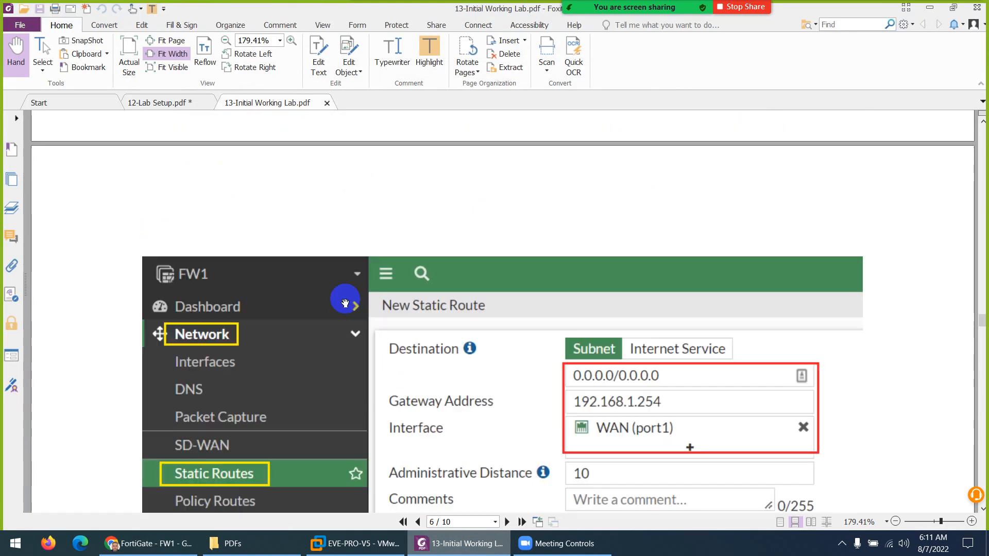
{"action": "scroll", "coordinate": [377, 315], "scroll_direction": "down", "scroll_amount": 5}
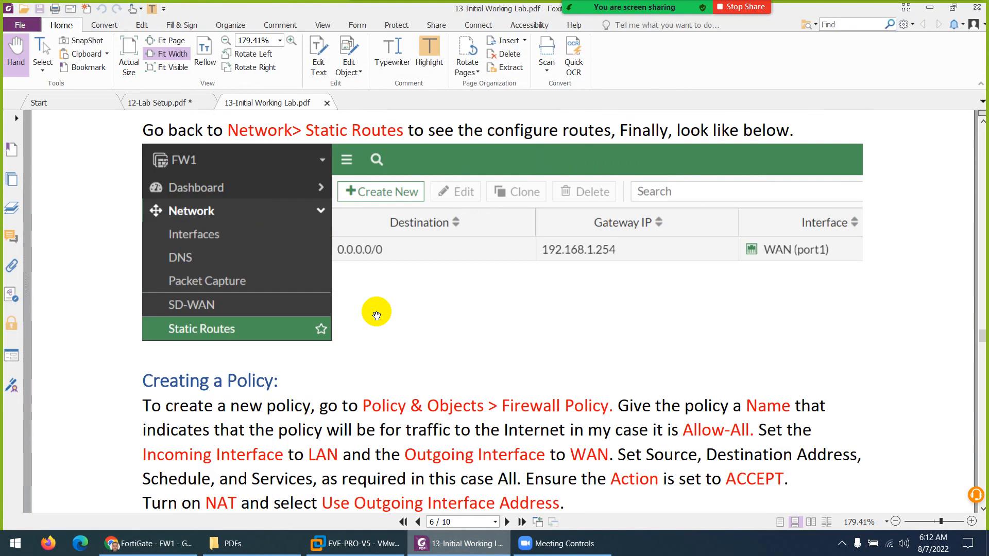
{"action": "scroll", "coordinate": [377, 315], "scroll_direction": "down", "scroll_amount": 3}
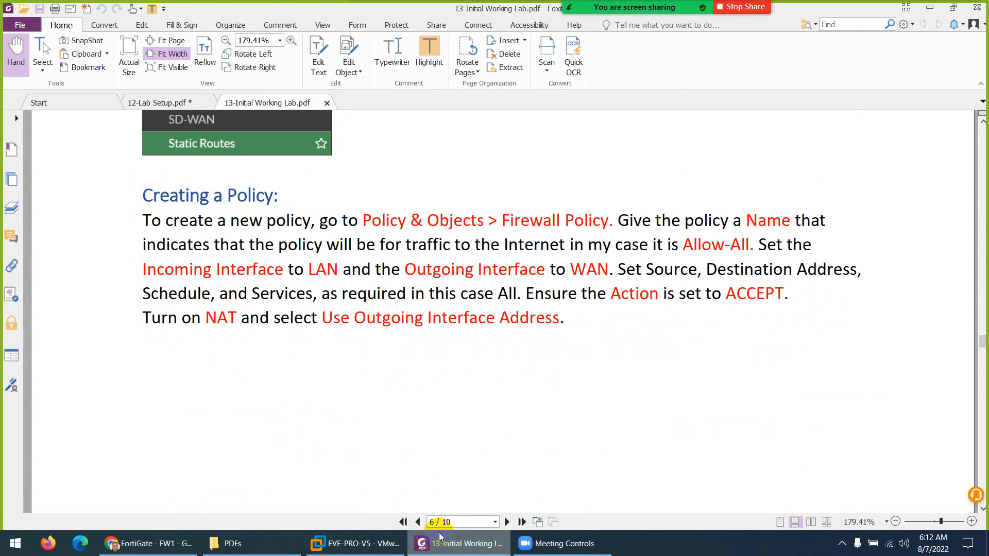
Return to FortiGate and start a firewall policy named Inside to Outside, incoming from LAN (port3) and outgoing to WAN-1 (port1).
{"action": "left_click", "coordinate": [439, 537]}
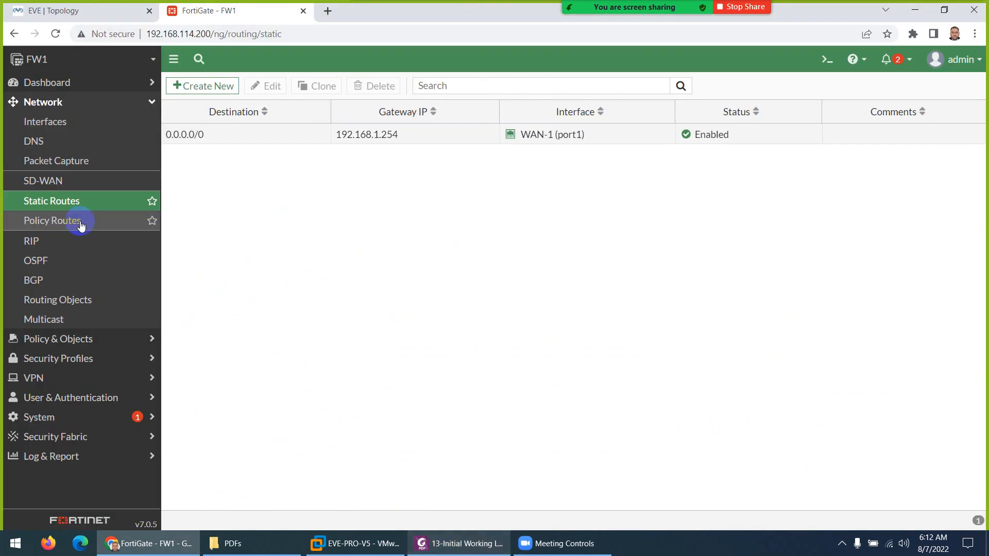
{"action": "left_click", "coordinate": [56, 335]}
{"action": "left_click", "coordinate": [47, 148]}
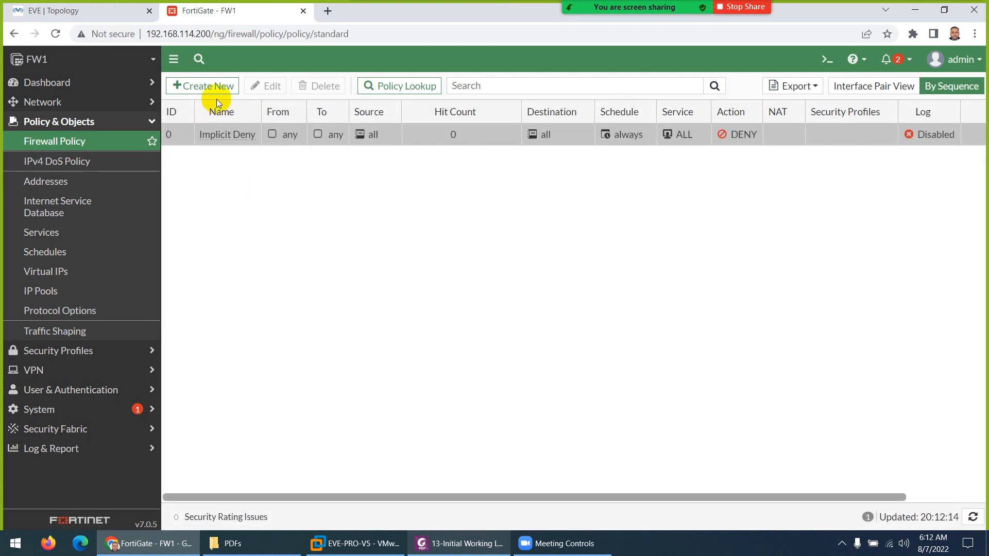
{"action": "left_click", "coordinate": [209, 86]}
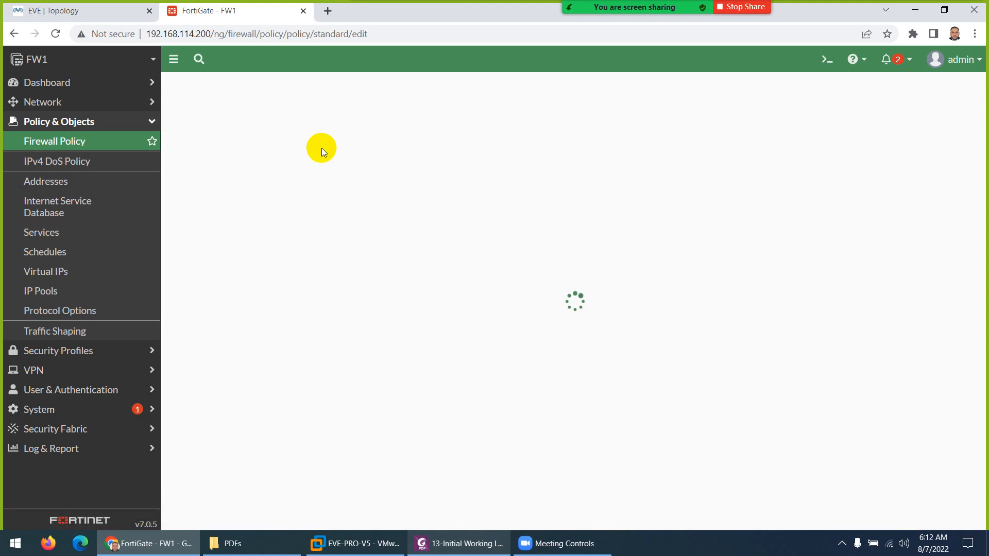
{"action": "left_click", "coordinate": [313, 121]}
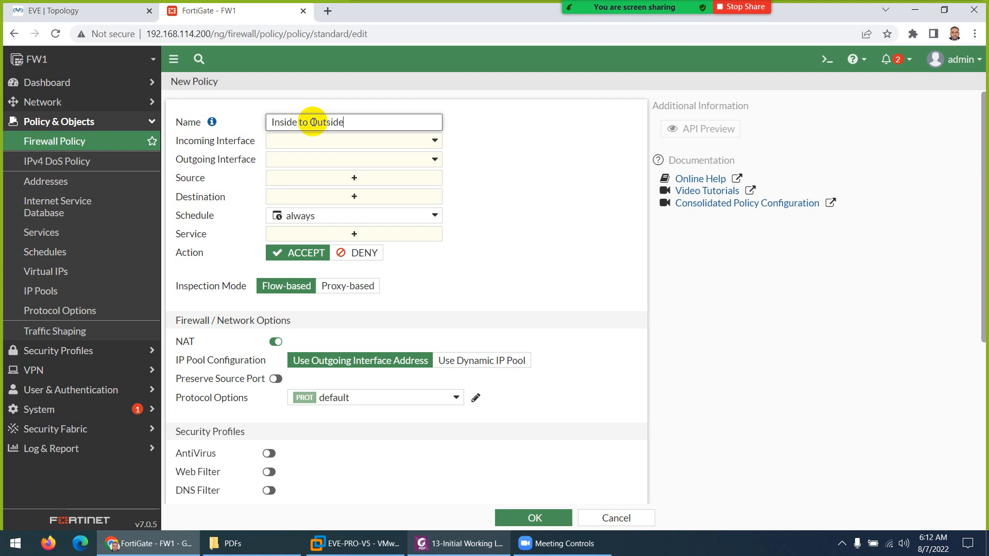
{"action": "left_click", "coordinate": [303, 143]}
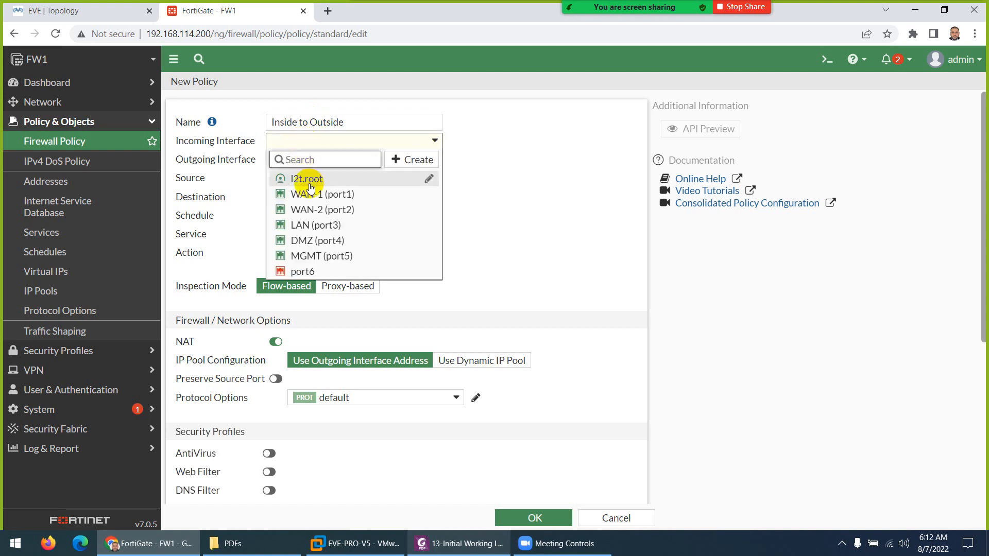
{"action": "left_click", "coordinate": [302, 228]}
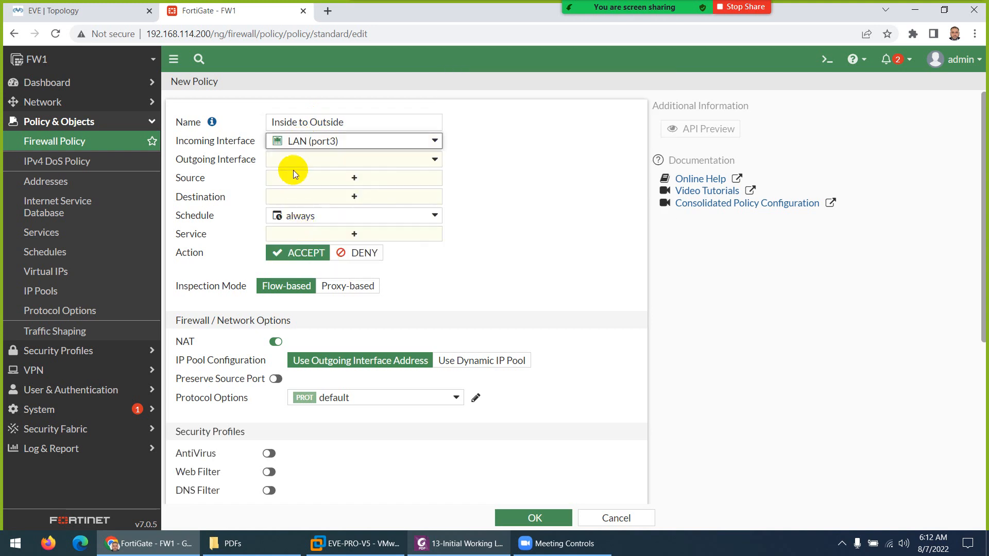
{"action": "left_click", "coordinate": [295, 162]}
{"action": "left_click", "coordinate": [307, 214]}
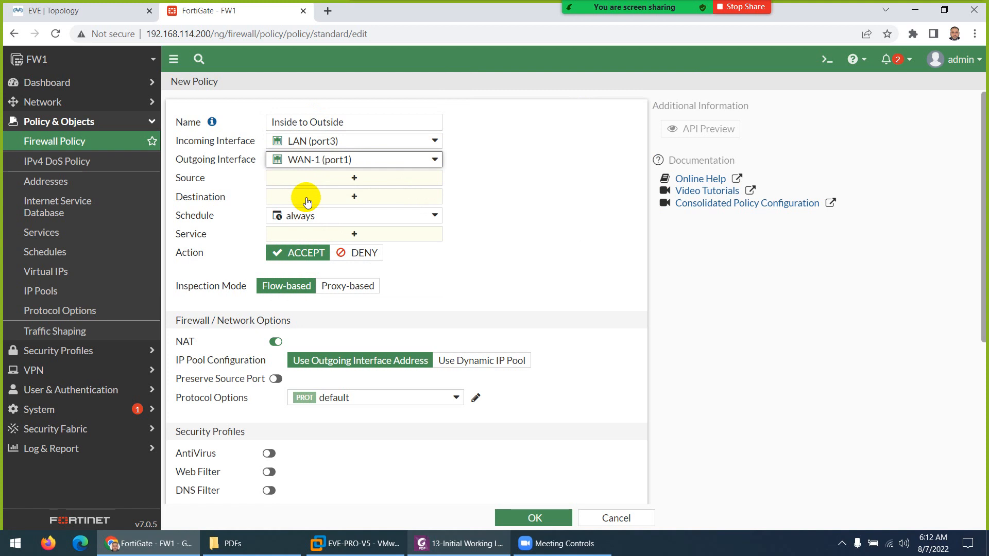
Set the new policy's source and destination to all and its service to ALL.
{"action": "left_click", "coordinate": [305, 180]}
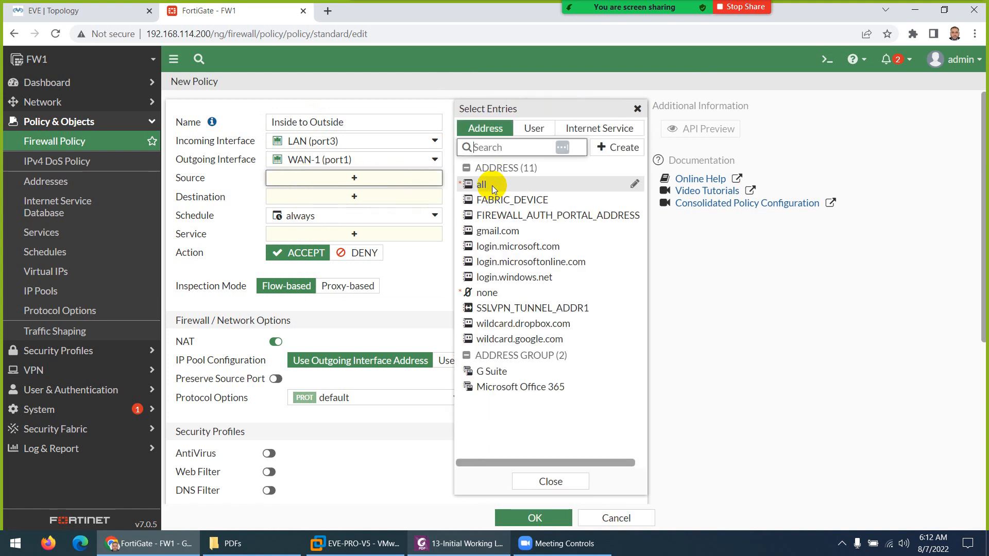
{"action": "left_click", "coordinate": [492, 186]}
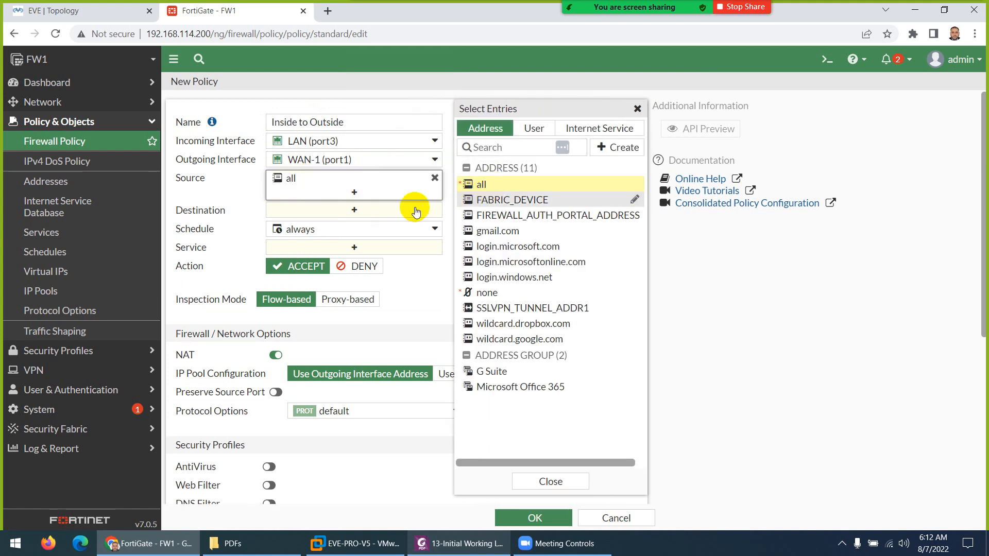
{"action": "left_click", "coordinate": [336, 211]}
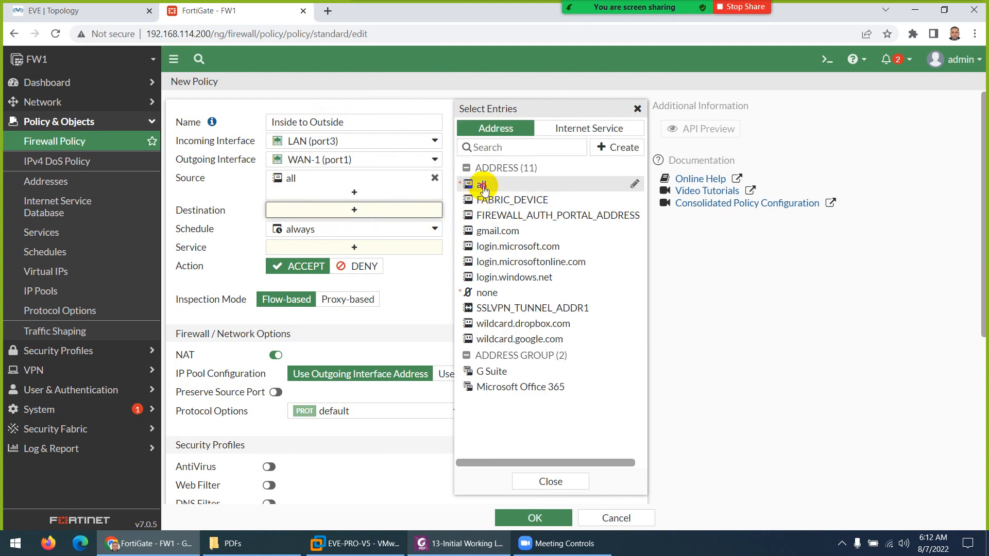
{"action": "left_click", "coordinate": [483, 189]}
{"action": "left_click", "coordinate": [361, 260]}
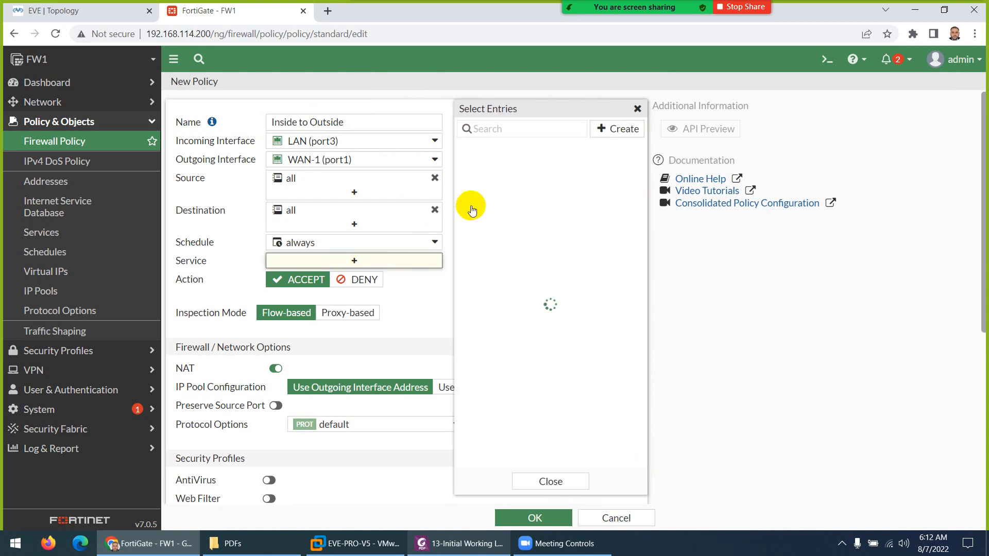
{"action": "left_click", "coordinate": [483, 181]}
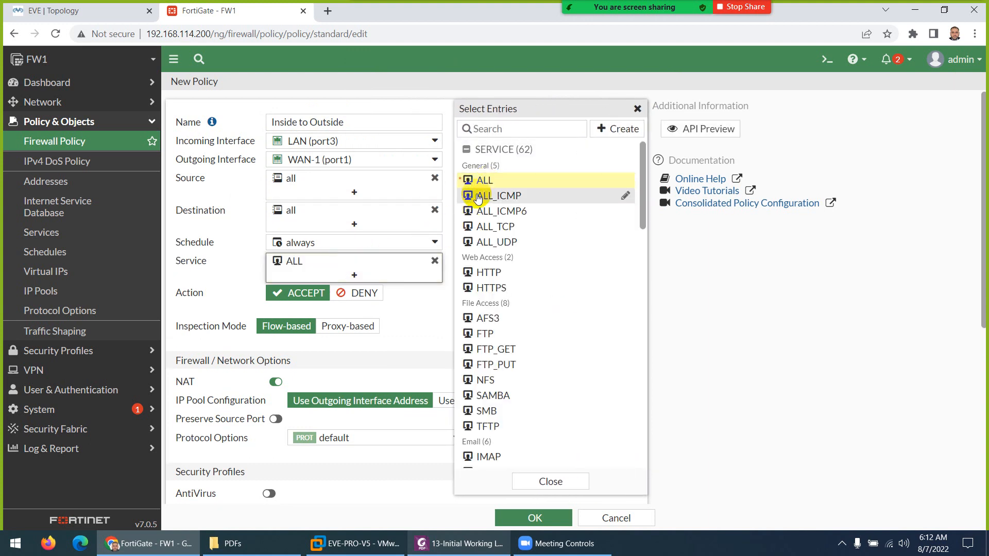
{"action": "left_click", "coordinate": [224, 293]}
Set Log Allowed Traffic to All Sessions for the new policy, and save the policy.
{"action": "scroll", "coordinate": [288, 293], "scroll_direction": "down", "scroll_amount": 3}
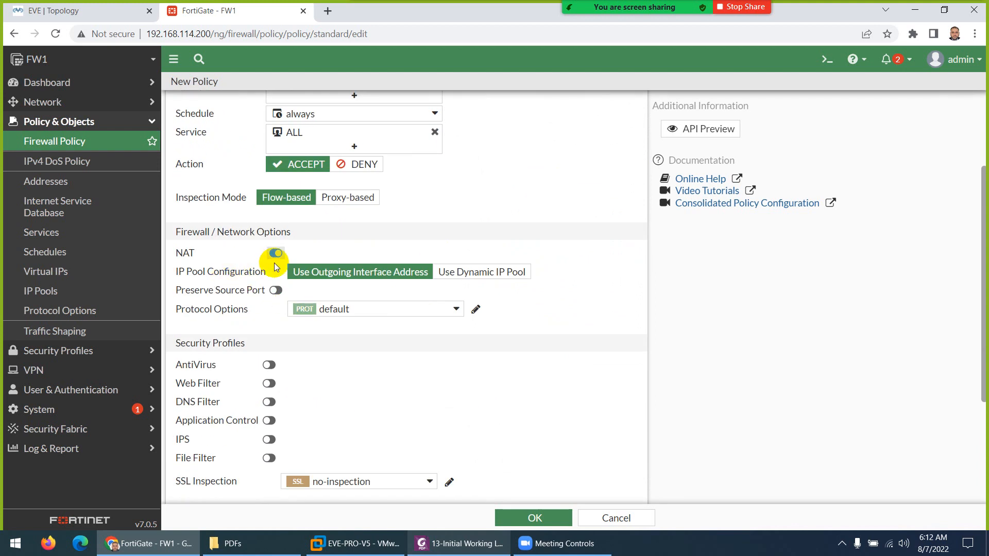
{"action": "scroll", "coordinate": [289, 261], "scroll_direction": "down", "scroll_amount": 3}
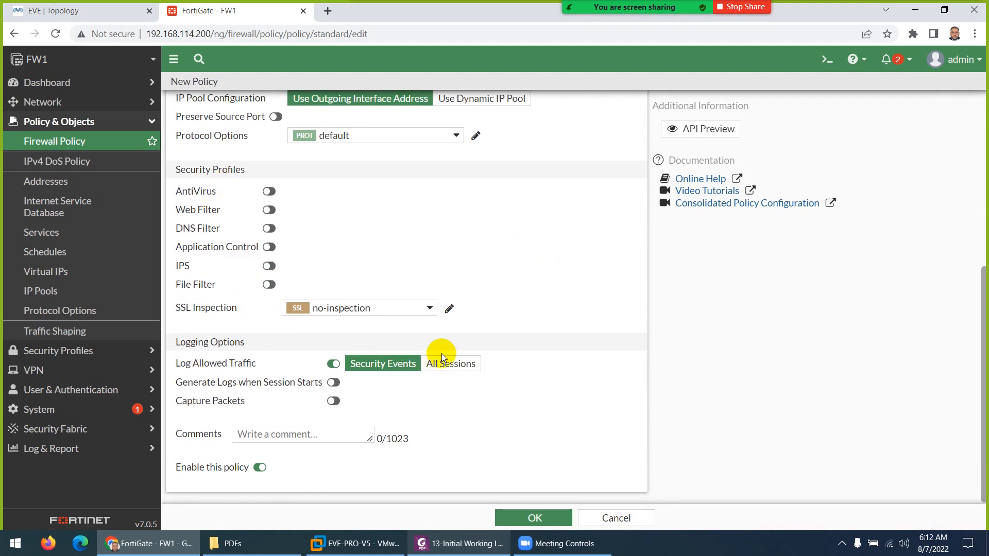
{"action": "left_click", "coordinate": [449, 364]}
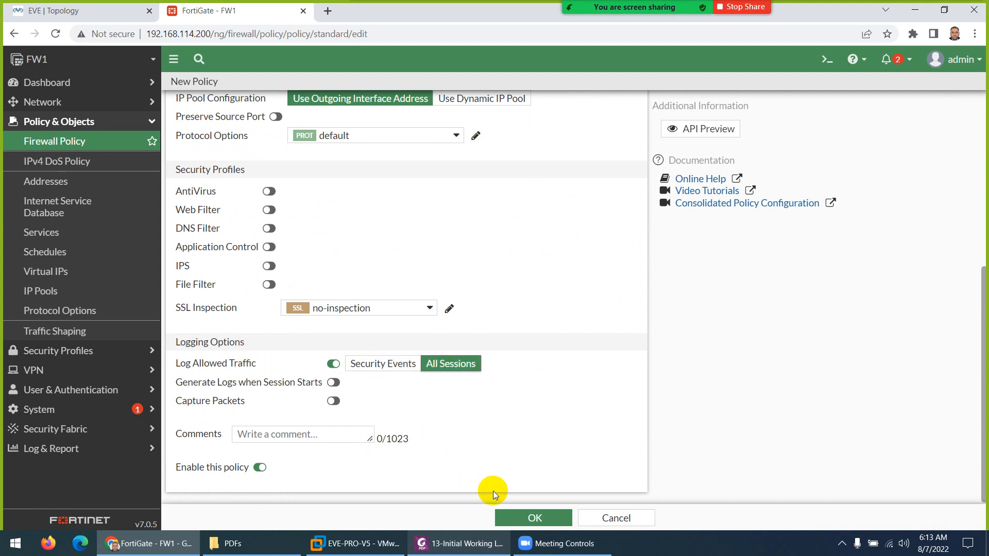
{"action": "left_click", "coordinate": [531, 517]}
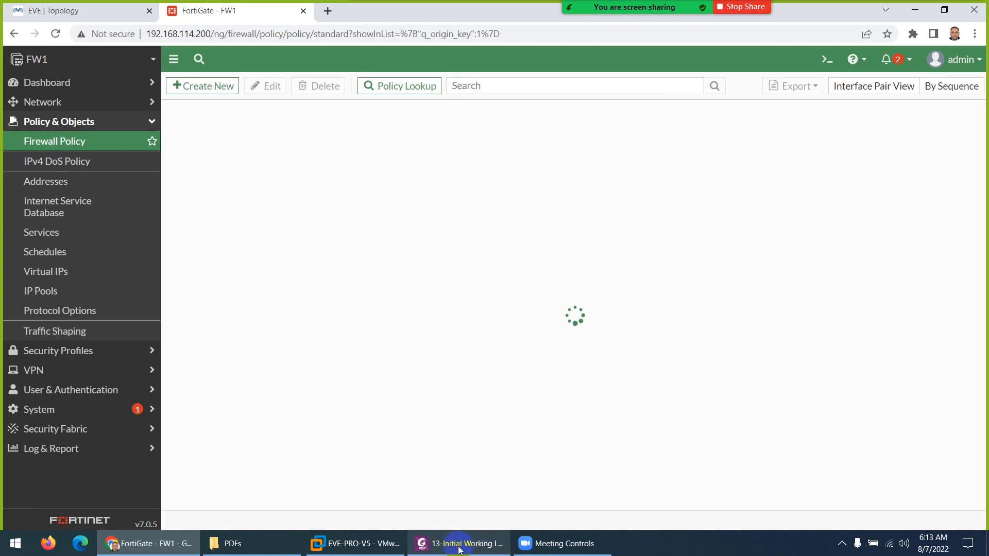
Compare the policy with the lab PDF, and check the WAN-1 (port1) address against the EVE topology in FortiGate's interface list.
{"action": "left_click", "coordinate": [461, 543]}
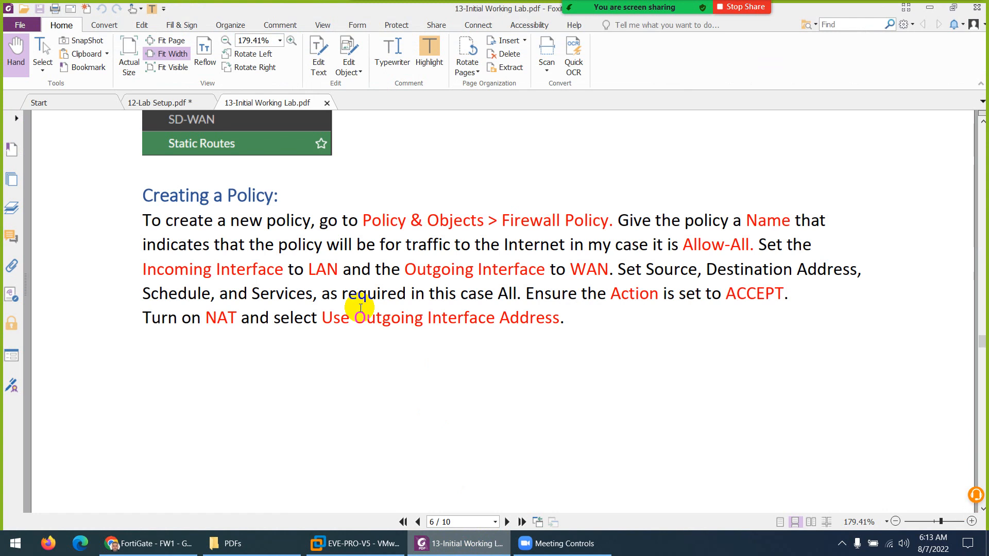
{"action": "left_click", "coordinate": [146, 544]}
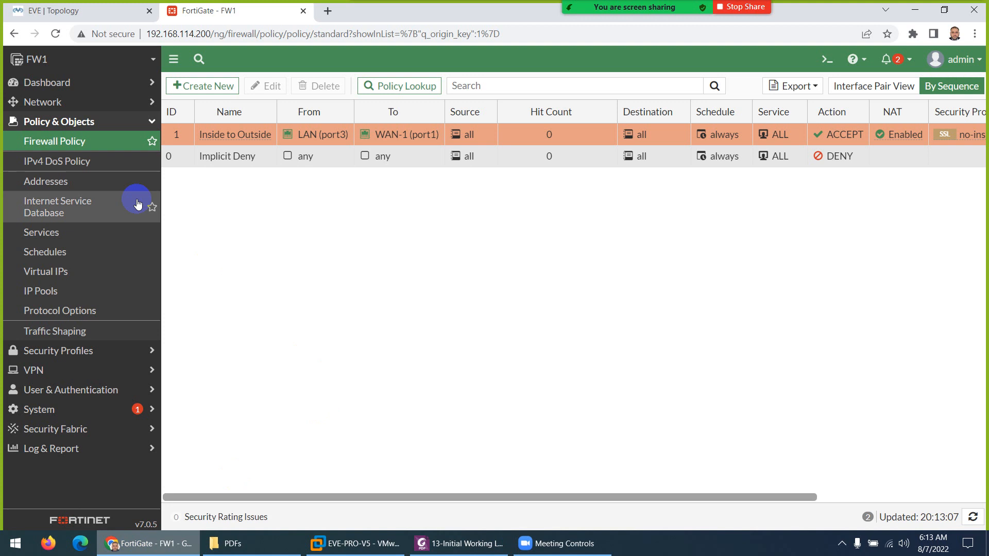
{"action": "left_click", "coordinate": [72, 10]}
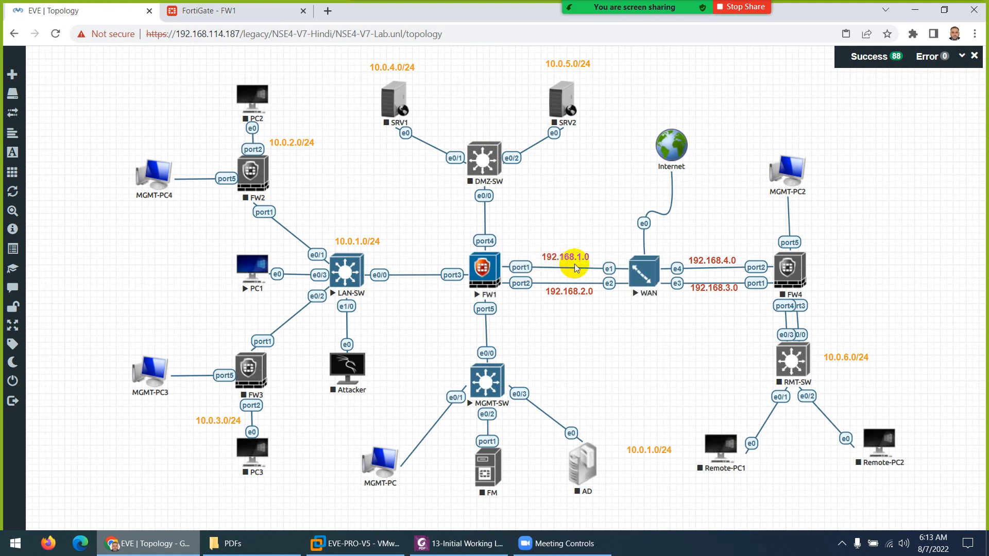
{"action": "left_click", "coordinate": [249, 11]}
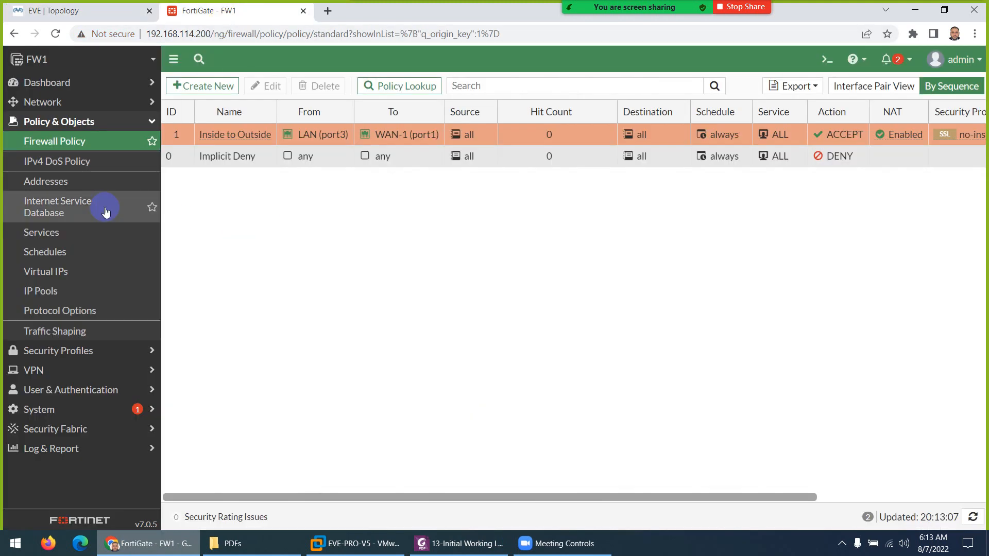
{"action": "left_click", "coordinate": [46, 102]}
{"action": "left_click", "coordinate": [45, 122]}
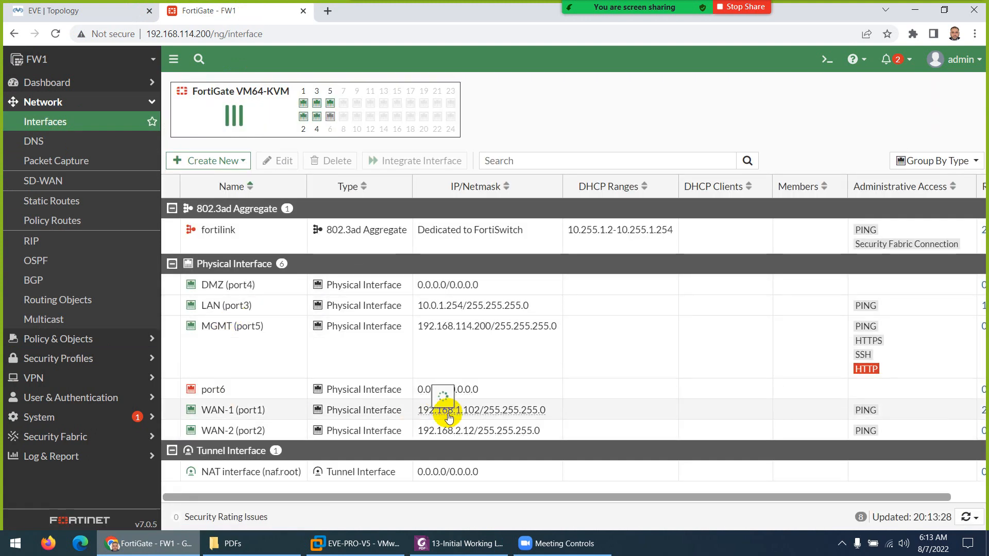
{"action": "mouse_move", "coordinate": [466, 416]}
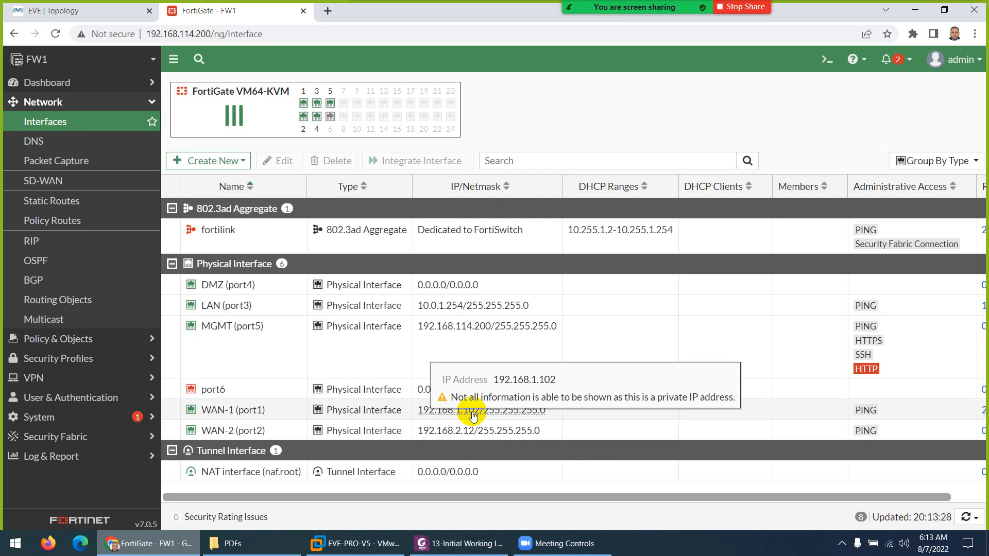
Review the policy logging example and the Windows PC IPv4 settings in the lab PDF in Foxit PhantomPDF.
{"action": "left_click", "coordinate": [460, 544]}
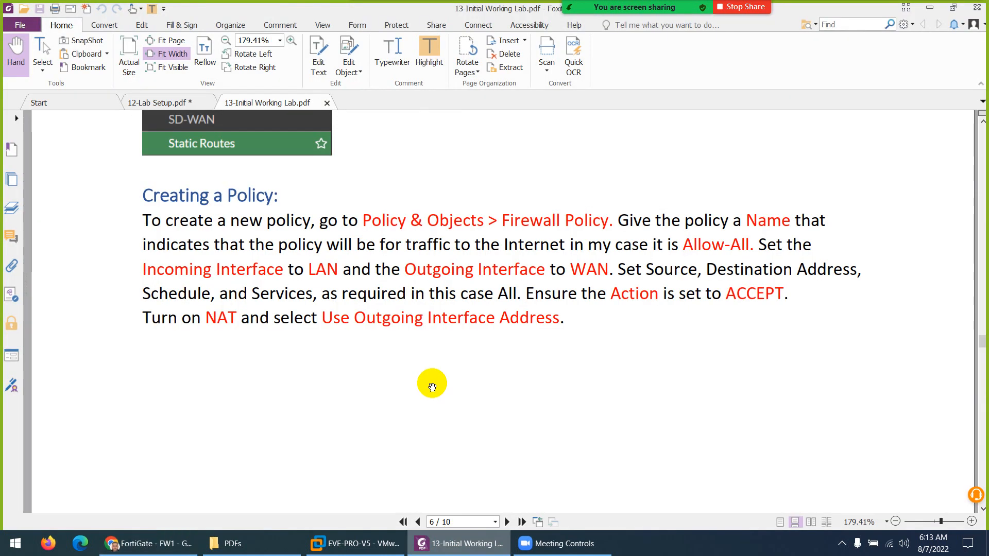
{"action": "scroll", "coordinate": [360, 342], "scroll_direction": "down", "scroll_amount": 15}
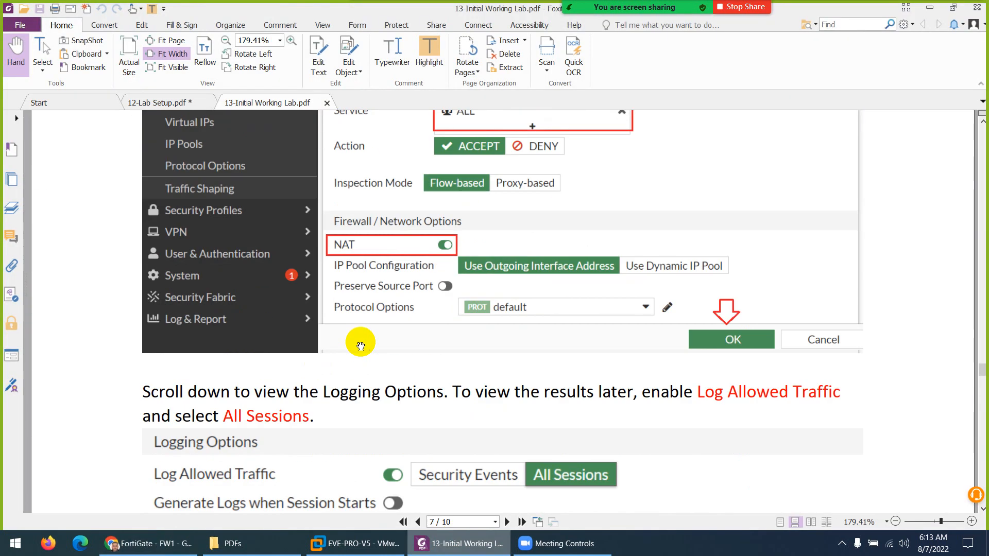
{"action": "scroll", "coordinate": [360, 344], "scroll_direction": "down", "scroll_amount": 12}
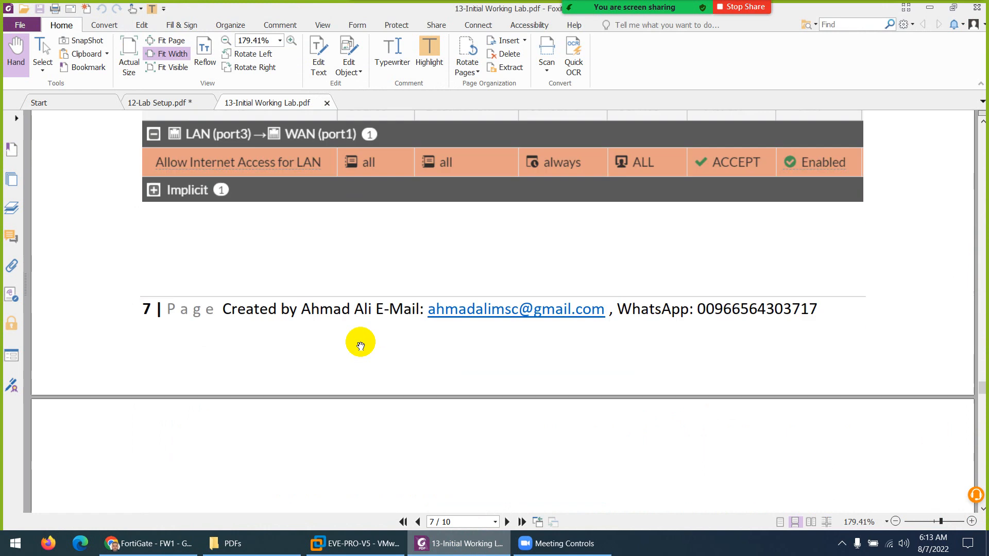
{"action": "scroll", "coordinate": [361, 344], "scroll_direction": "down", "scroll_amount": 12}
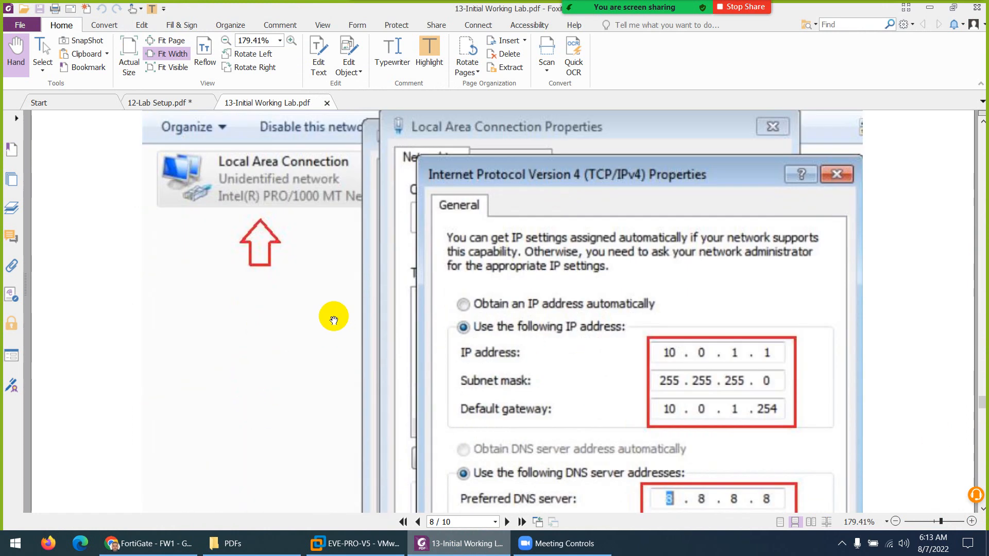
Open PC1's console from the EVE topology in the browser, log in with the account password, and dismiss the restart prompt.
{"action": "left_click", "coordinate": [150, 544]}
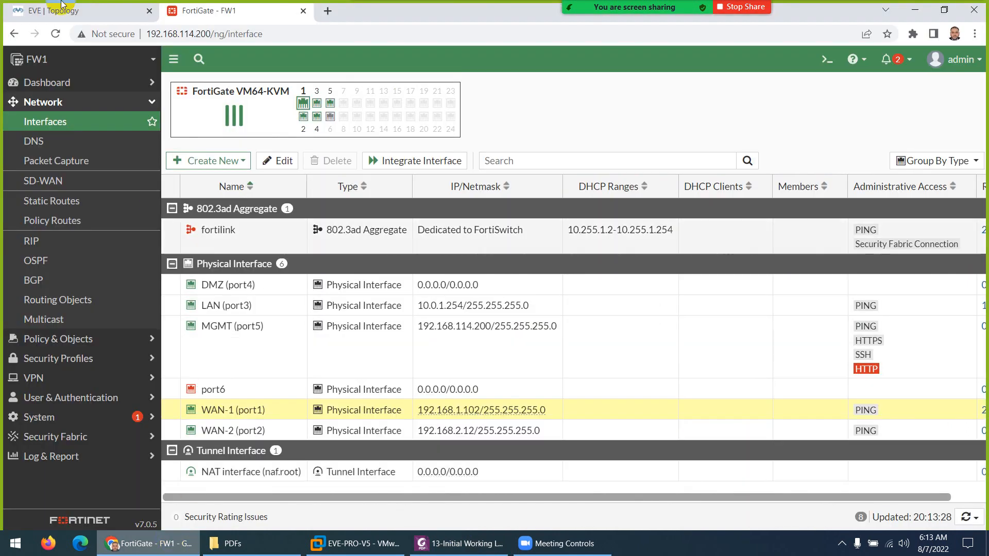
{"action": "left_click", "coordinate": [60, 7]}
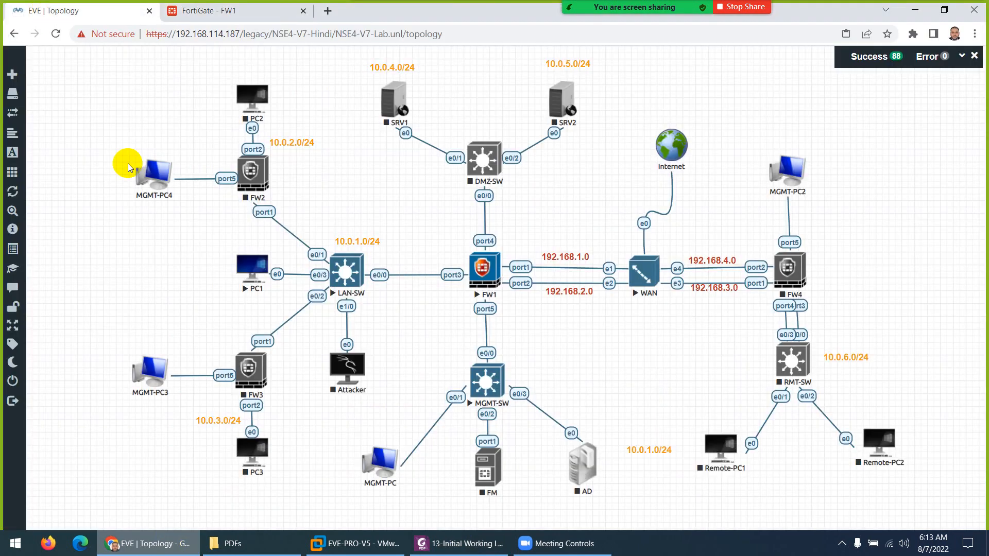
{"action": "left_click", "coordinate": [241, 269]}
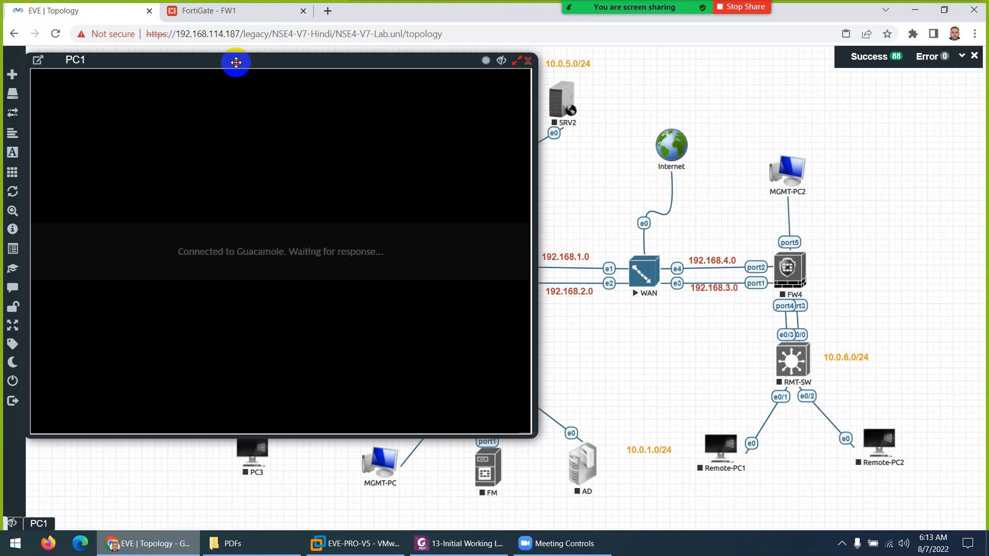
{"action": "left_click_drag", "start_coordinate": [236, 62], "coordinate": [616, 61]}
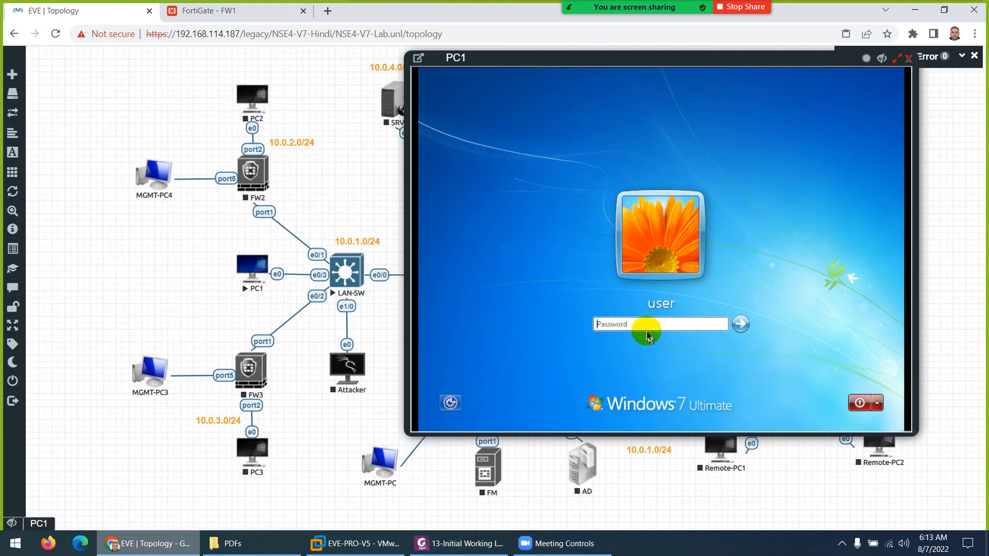
{"action": "left_click", "coordinate": [644, 324]}
{"action": "type", "text": "•••"}
{"action": "key", "text": "Return"}
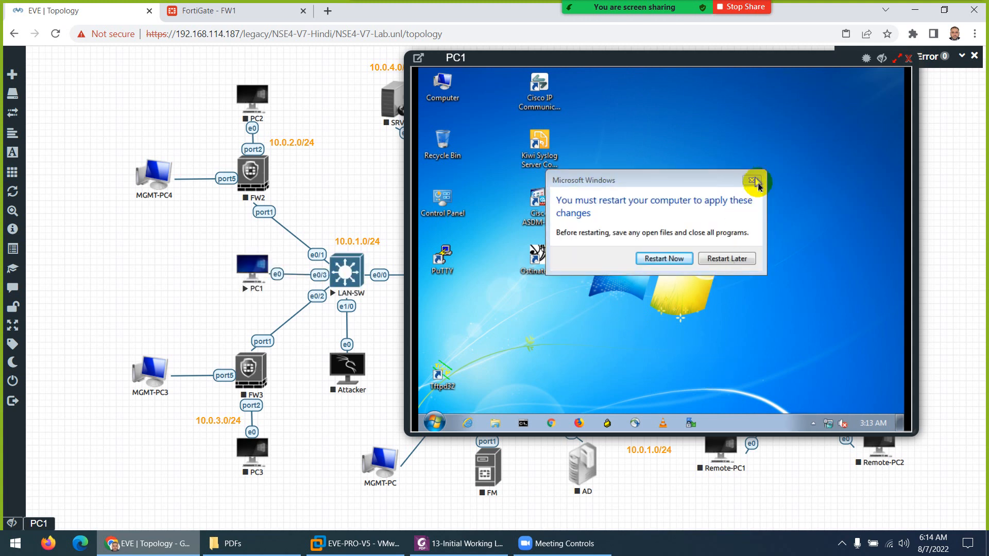
{"action": "left_click", "coordinate": [752, 180]}
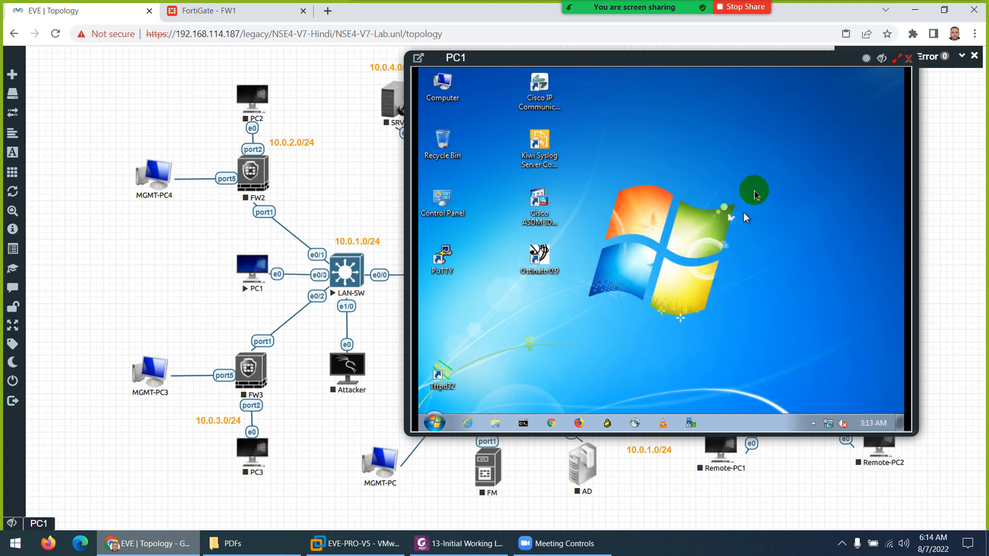
Disable IPv6 on PC1's Local Area Connection and open the connection's IPv4 properties.
{"action": "right_click", "coordinate": [832, 427]}
{"action": "left_click", "coordinate": [825, 416]}
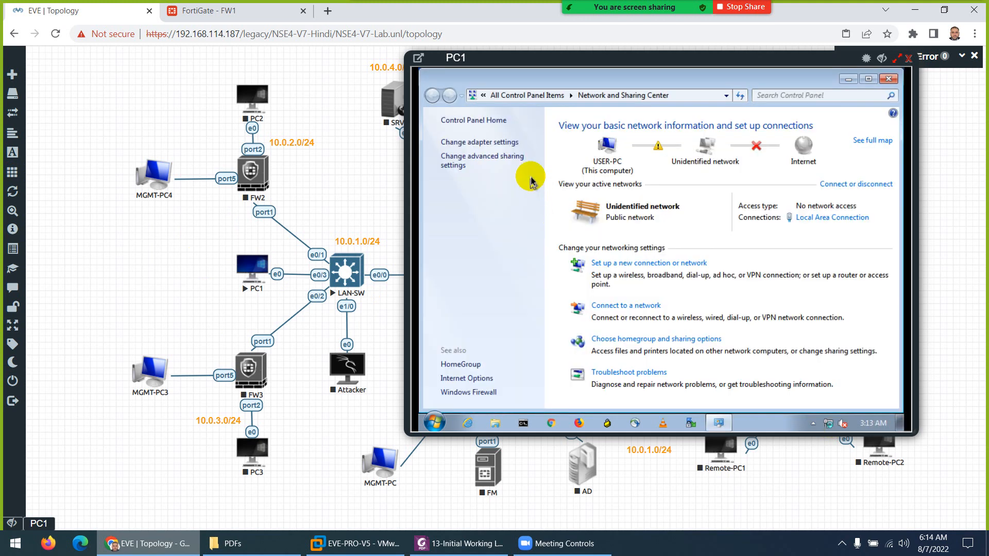
{"action": "left_click", "coordinate": [497, 144]}
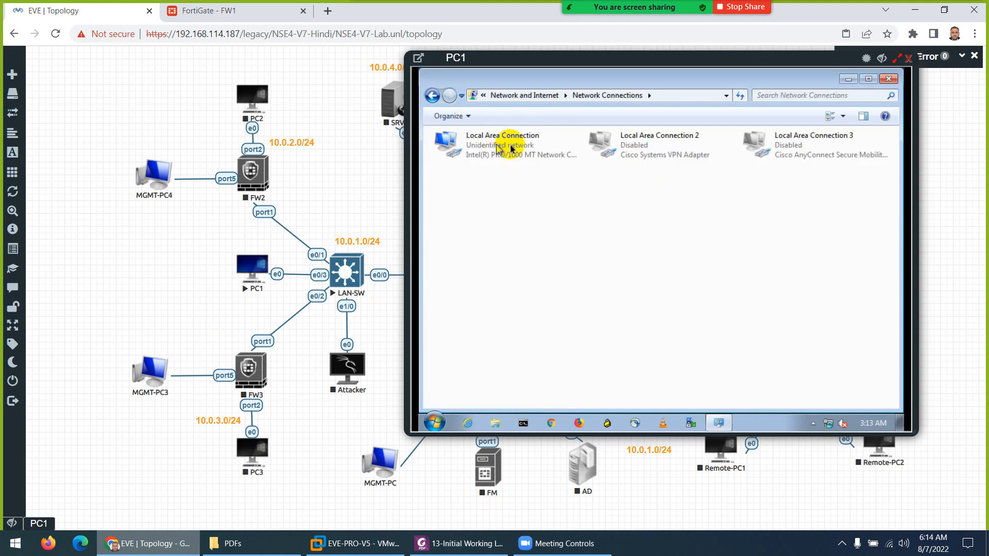
{"action": "double_click", "coordinate": [510, 153]}
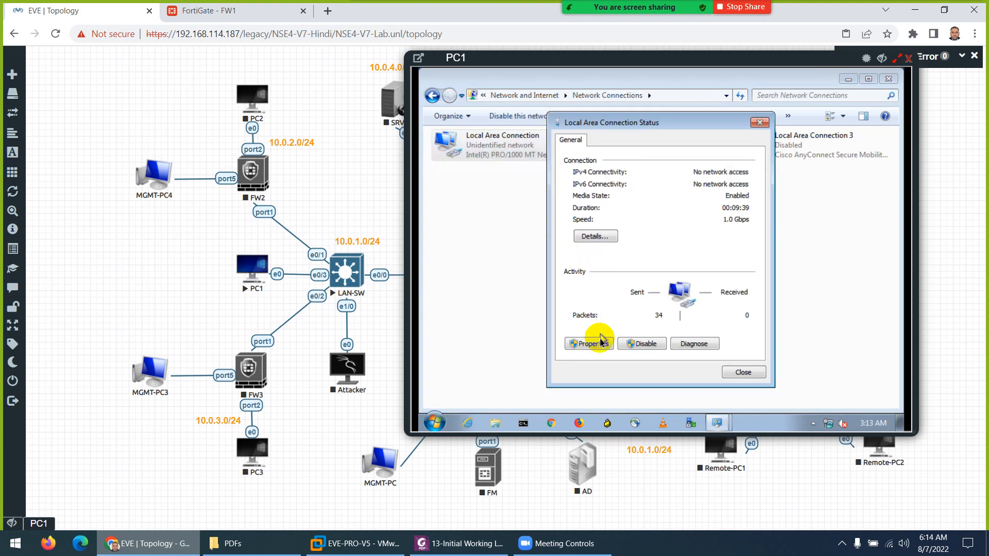
{"action": "left_click", "coordinate": [597, 345]}
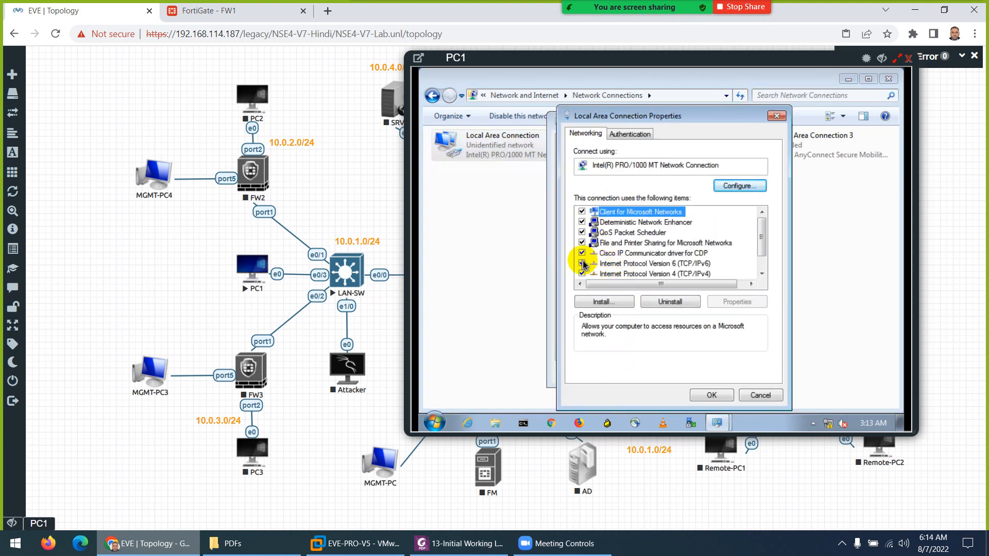
{"action": "left_click", "coordinate": [587, 264]}
{"action": "double_click", "coordinate": [624, 274]}
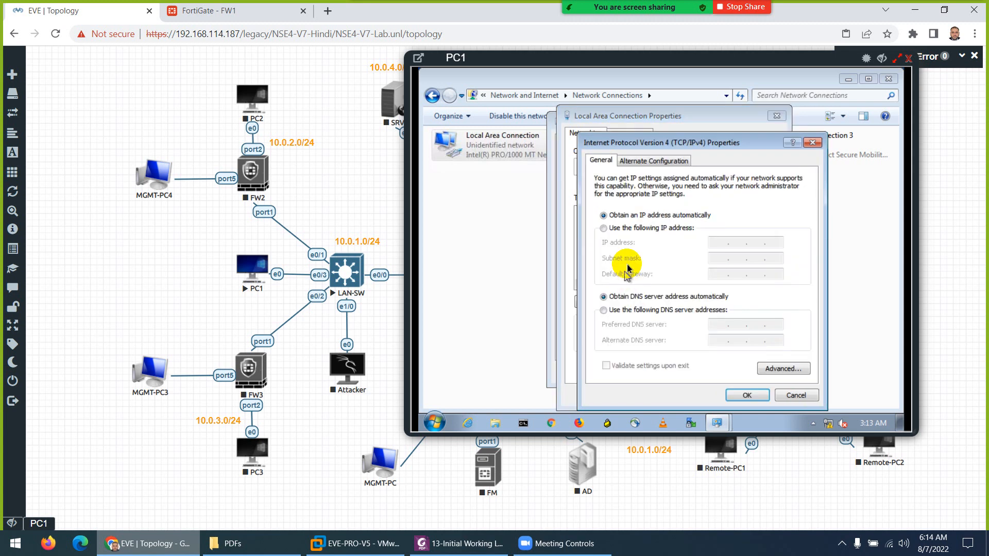
Assign static IP 10.0.1.1, mask 255.255.255.0, gateway 10.0.1.254, preferred DNS 8.8.8.8 and an alternate DNS; save and close the network settings.
{"action": "left_click", "coordinate": [625, 230]}
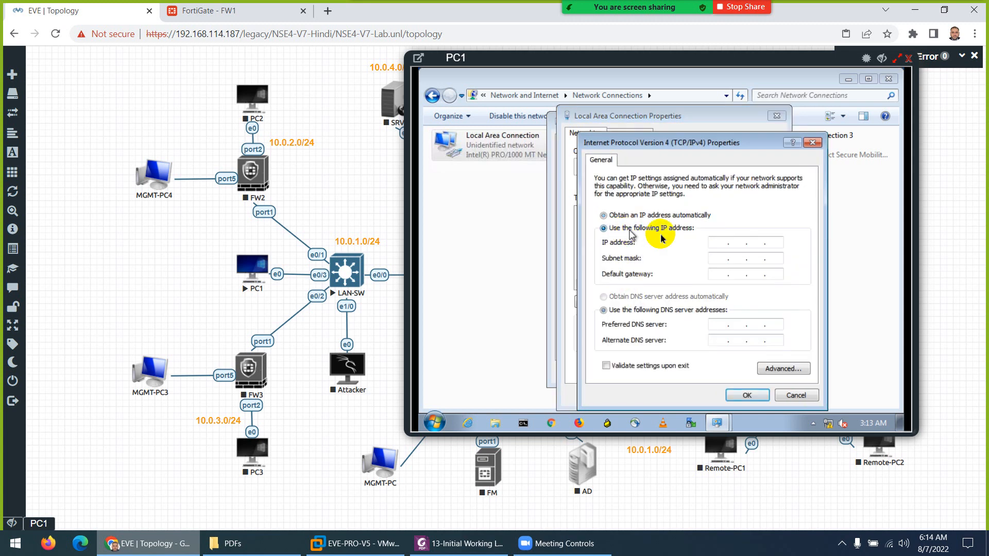
{"action": "left_click", "coordinate": [715, 245]}
{"action": "type", "text": "10.0.1.1"}
{"action": "key", "text": "Tab"}
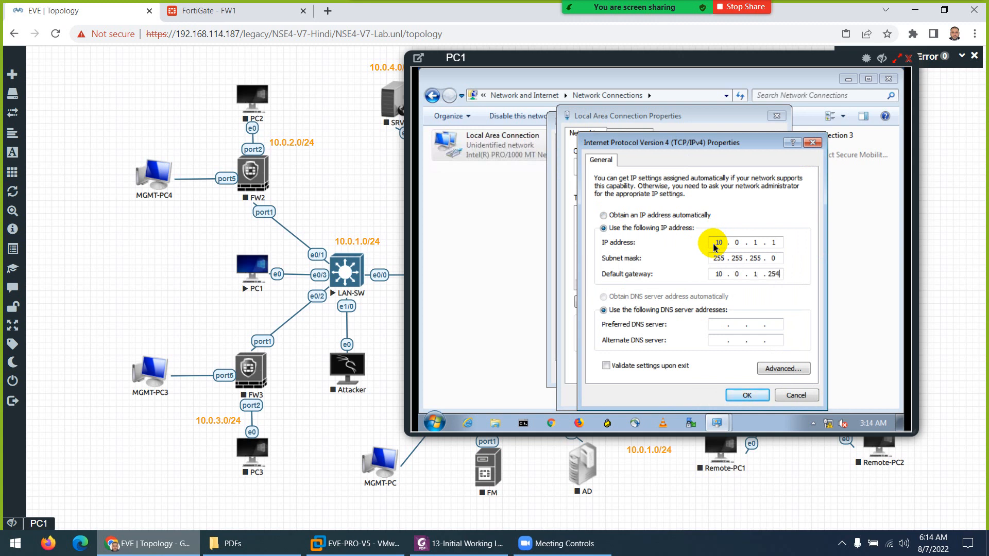
{"action": "left_click", "coordinate": [711, 326]}
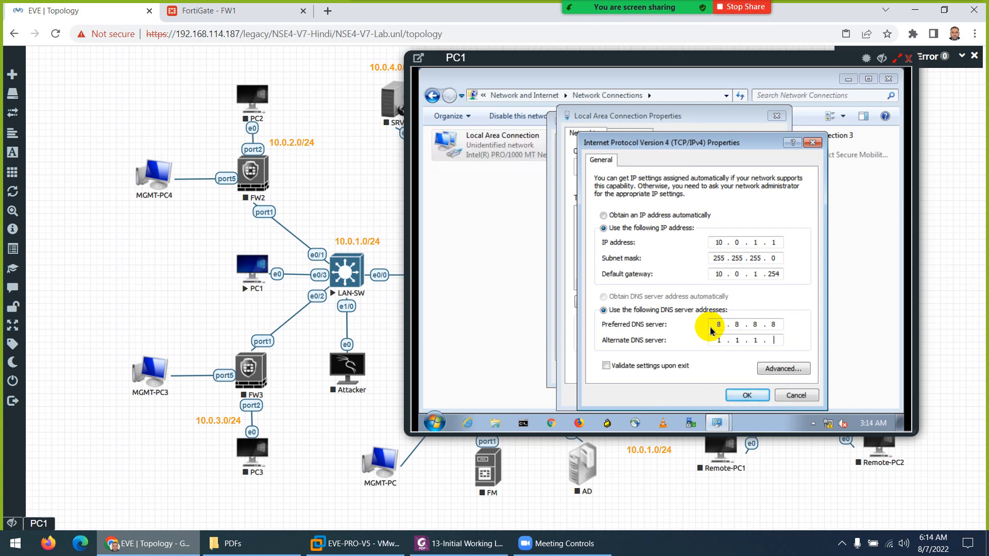
{"action": "left_click", "coordinate": [747, 395]}
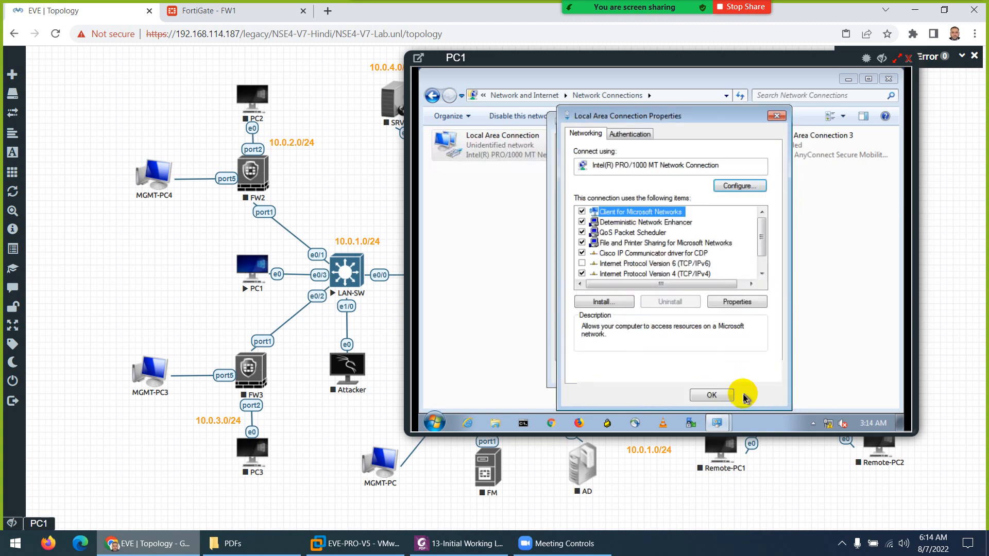
{"action": "left_click", "coordinate": [723, 395]}
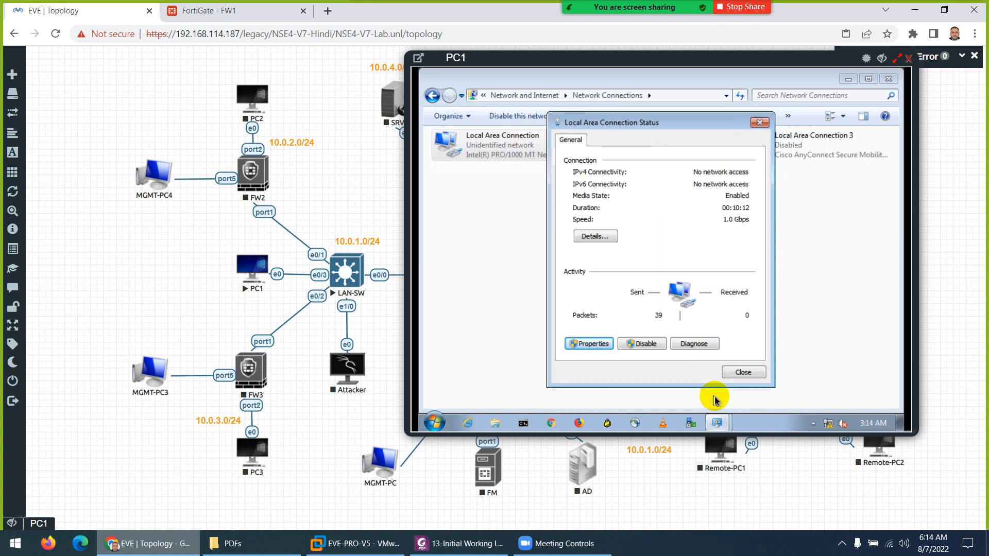
{"action": "left_click", "coordinate": [741, 372]}
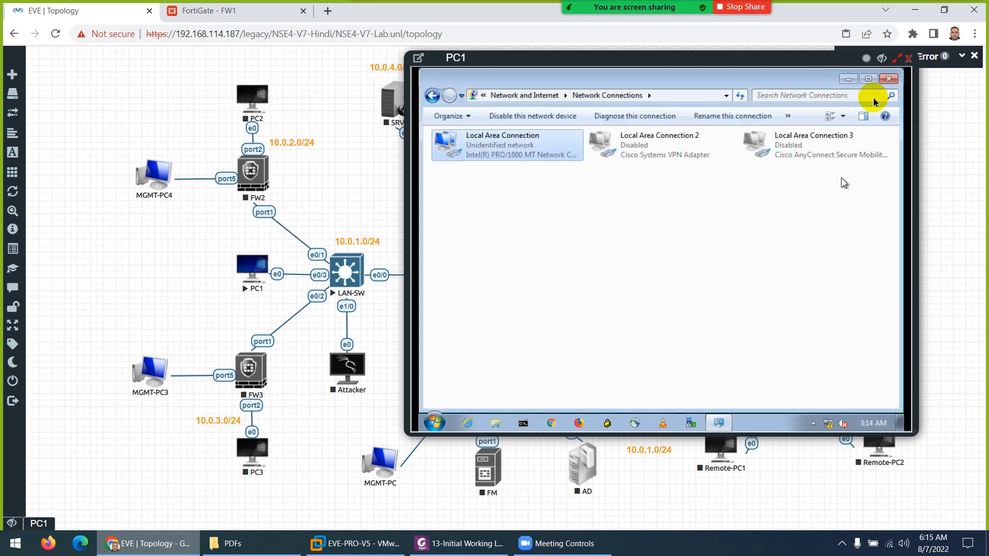
{"action": "left_click", "coordinate": [888, 79]}
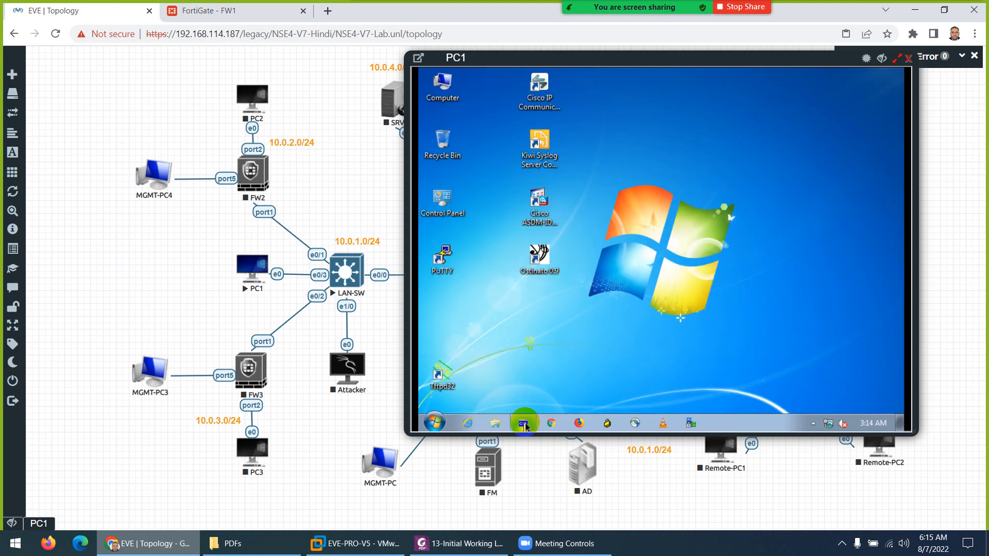
Ping 10.0.1.254 from PC1's Command Prompt and compare it with the LAN (port3) address in FortiGate's interface list.
{"action": "left_click", "coordinate": [524, 422]}
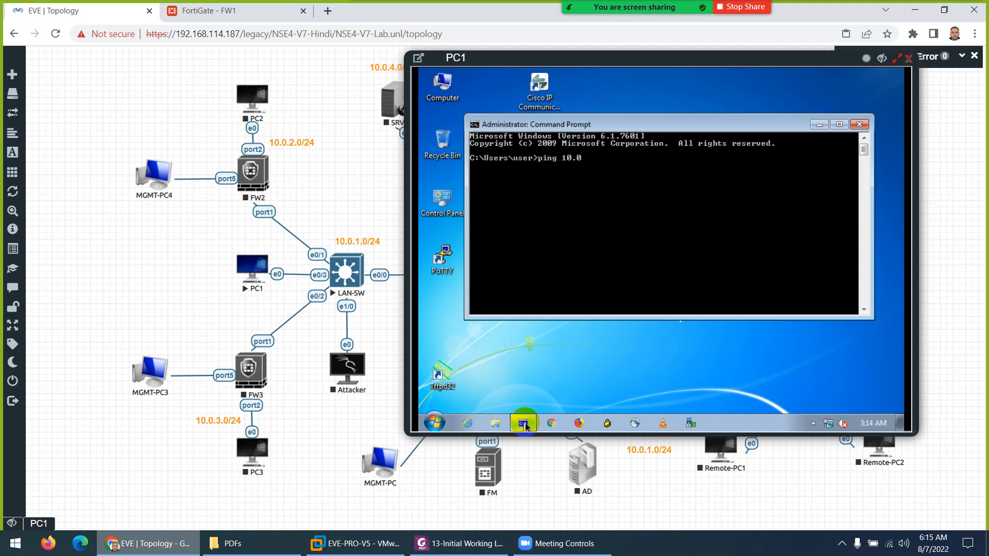
{"action": "type", "text": "ping 10.0.1.254"}
{"action": "key", "text": "Return"}
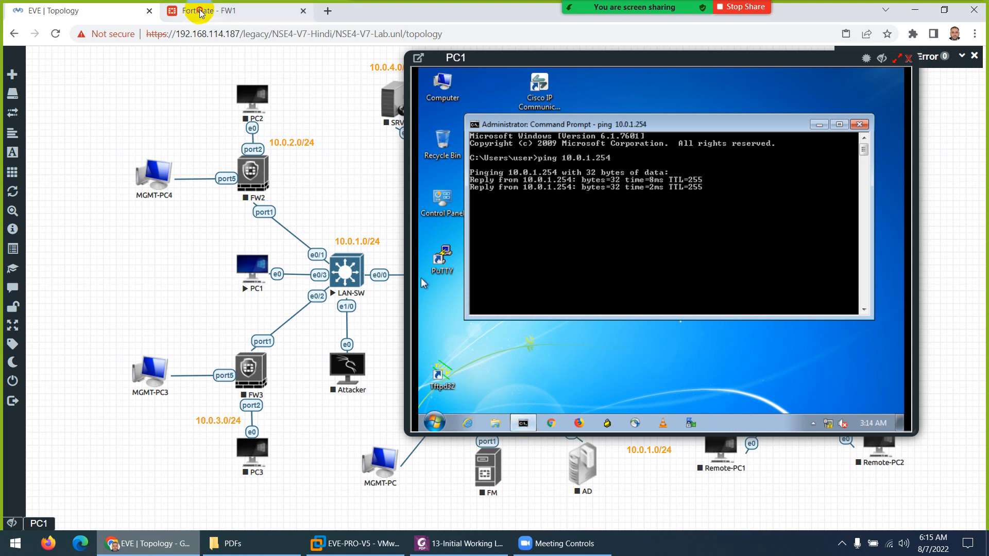
{"action": "left_click", "coordinate": [200, 12]}
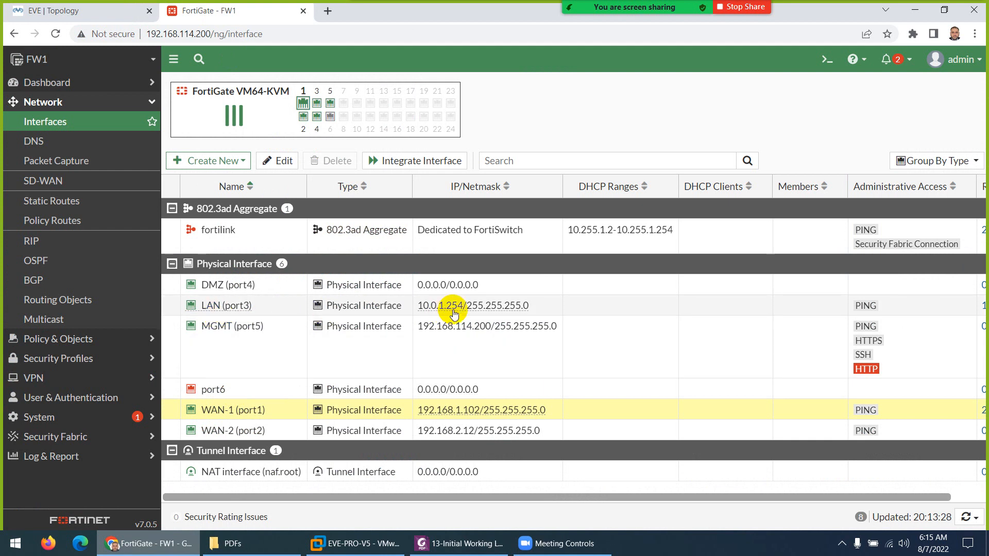
Ping 8.8.8.8 twice from PC1's Command Prompt, dismissing the Set Network Location dialog without choosing a location.
{"action": "left_click", "coordinate": [102, 9]}
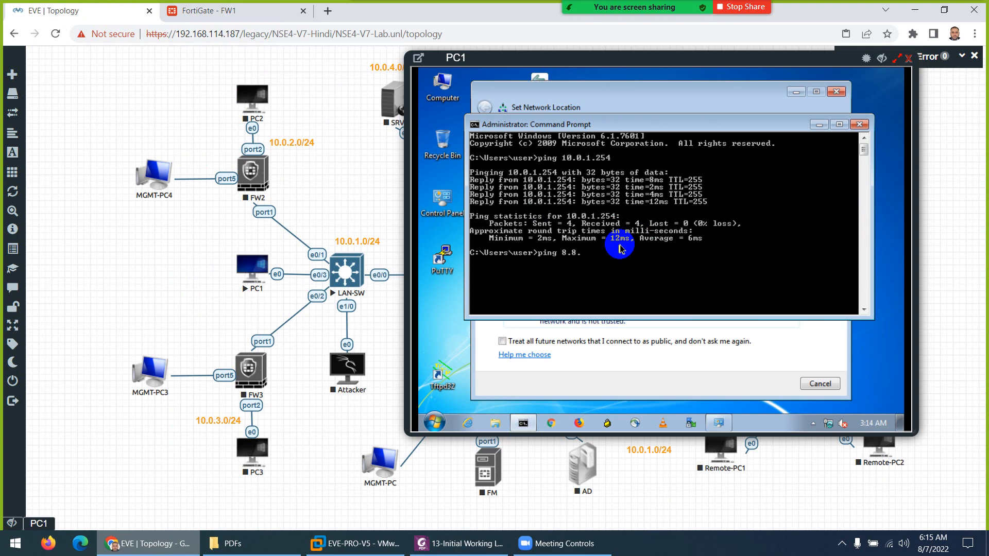
{"action": "key", "text": "Return"}
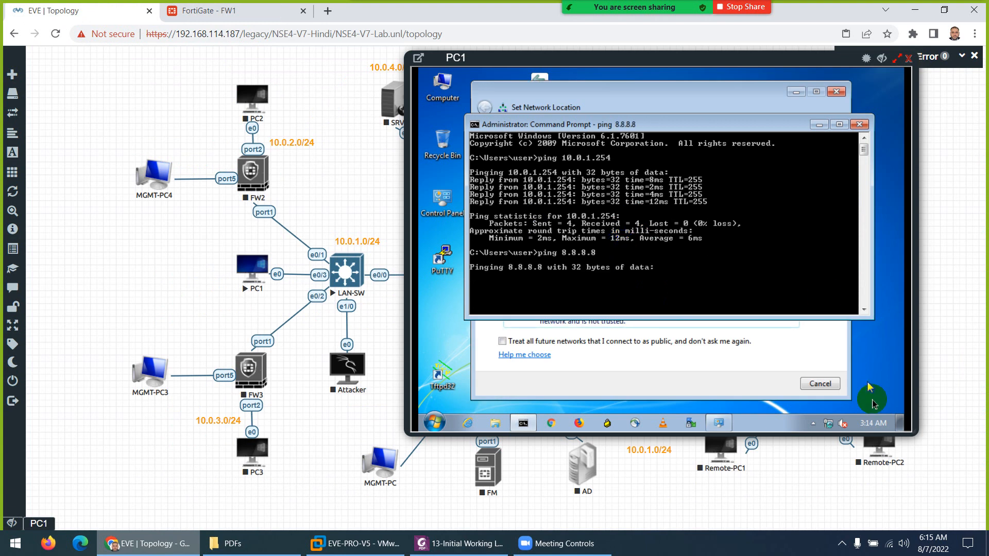
{"action": "left_click", "coordinate": [821, 386]}
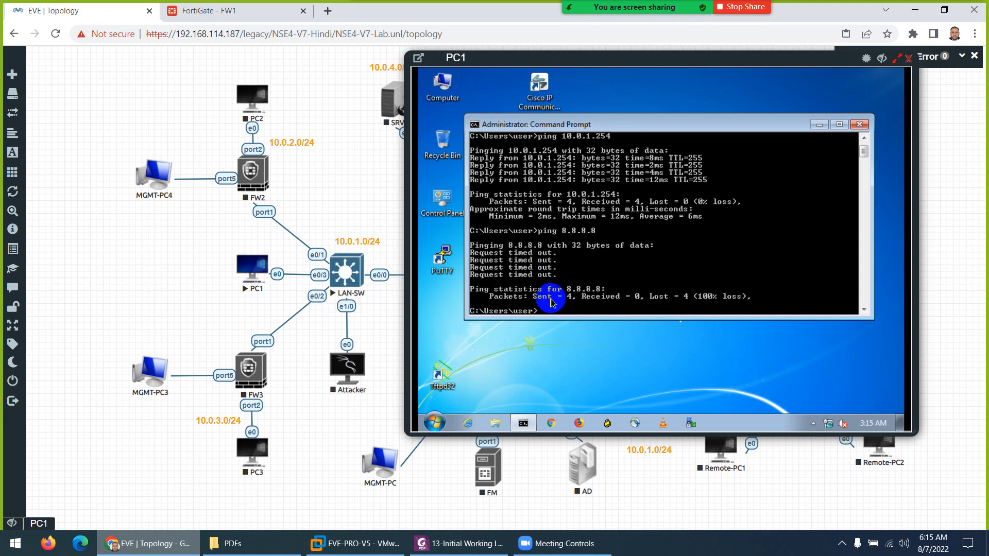
{"action": "key", "text": "Up"}
{"action": "key", "text": "Return"}
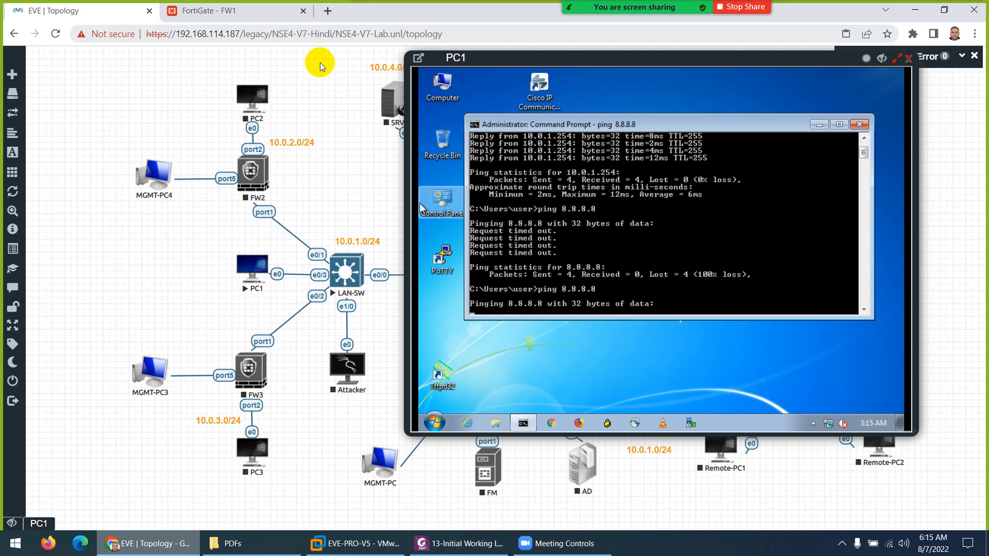
Run execute ping 8.8.8.8 in FW1's CLI console, stop it after a few replies, and close the console.
{"action": "left_click", "coordinate": [174, 18]}
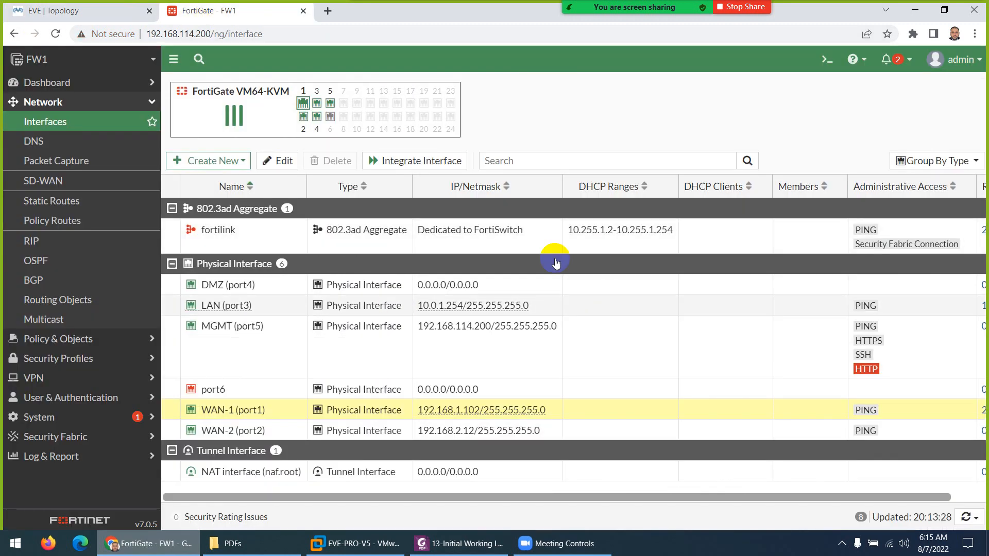
{"action": "left_click", "coordinate": [827, 59]}
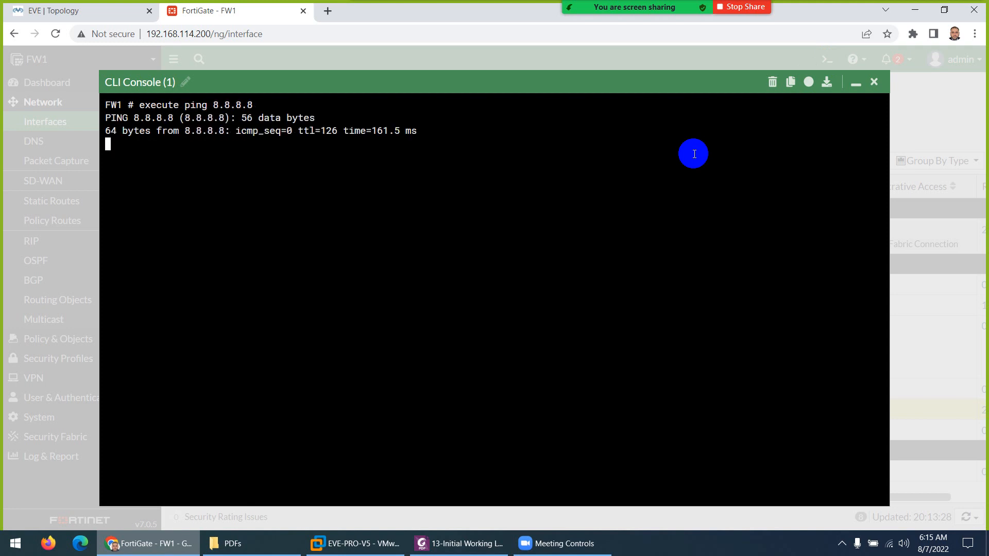
{"action": "key", "text": "ctrl+c"}
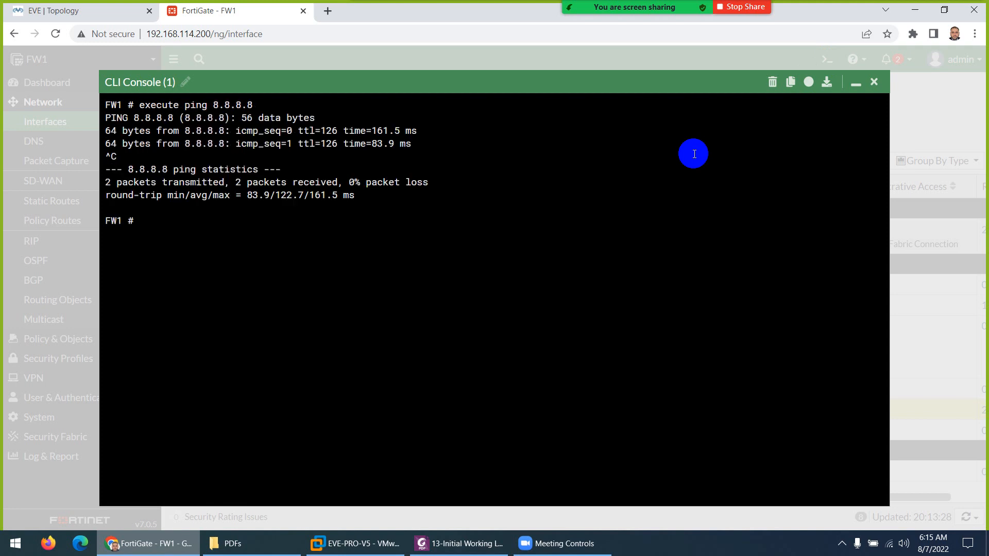
{"action": "left_click", "coordinate": [874, 81]}
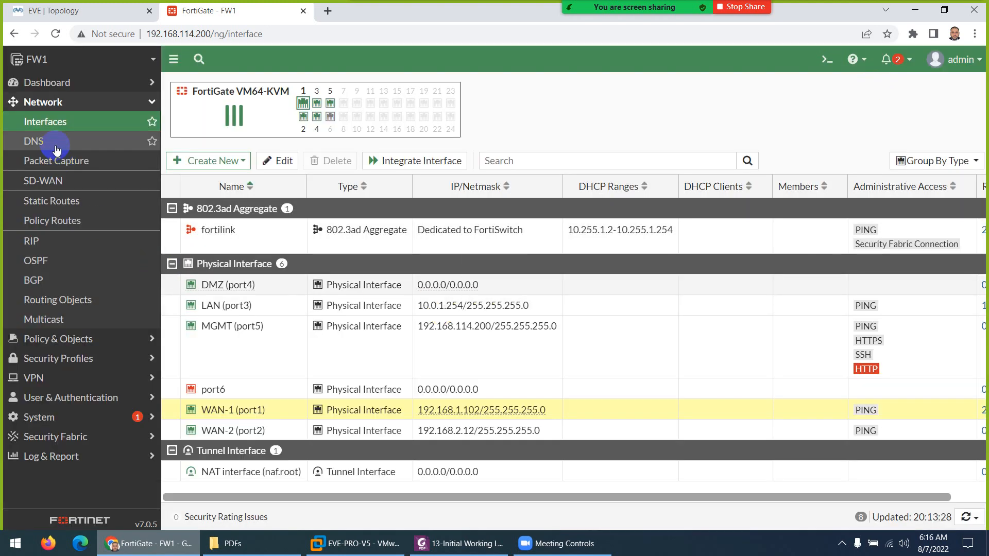
Set the WAN-1 (port1) addressing mode to Manual with 192.168.1.102/255.255.255.0 and save the interface.
{"action": "left_click", "coordinate": [58, 123]}
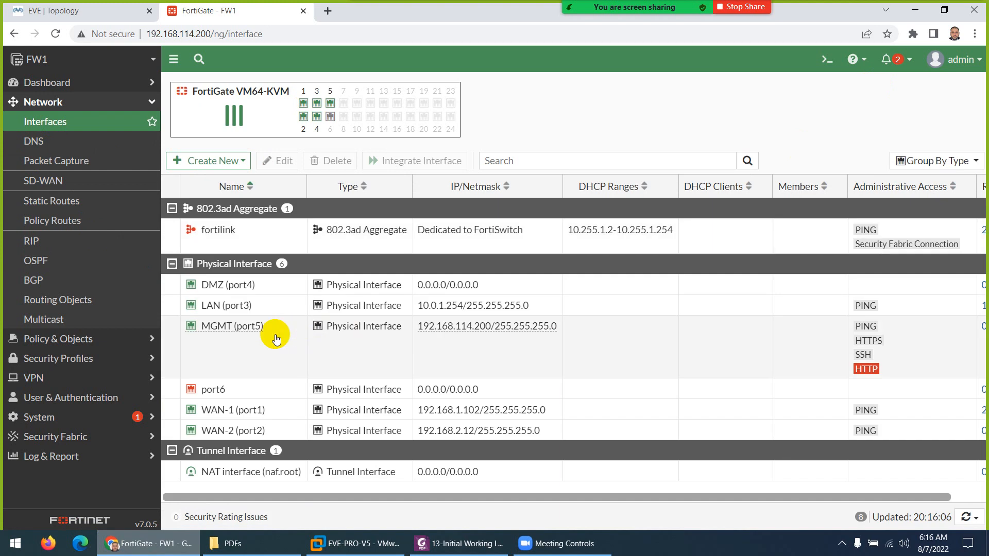
{"action": "double_click", "coordinate": [244, 413]}
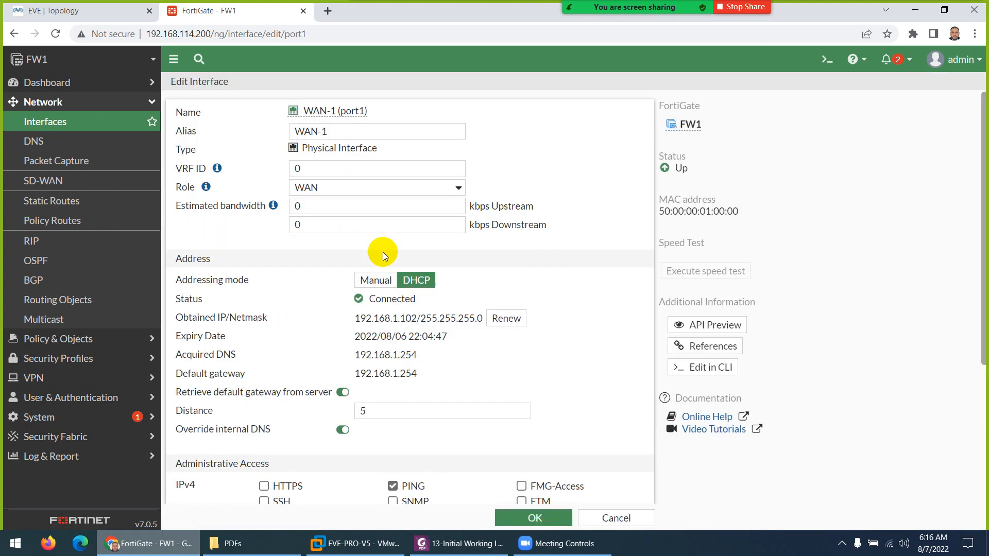
{"action": "left_click", "coordinate": [375, 280]}
{"action": "scroll", "coordinate": [443, 412], "scroll_direction": "down", "scroll_amount": 1}
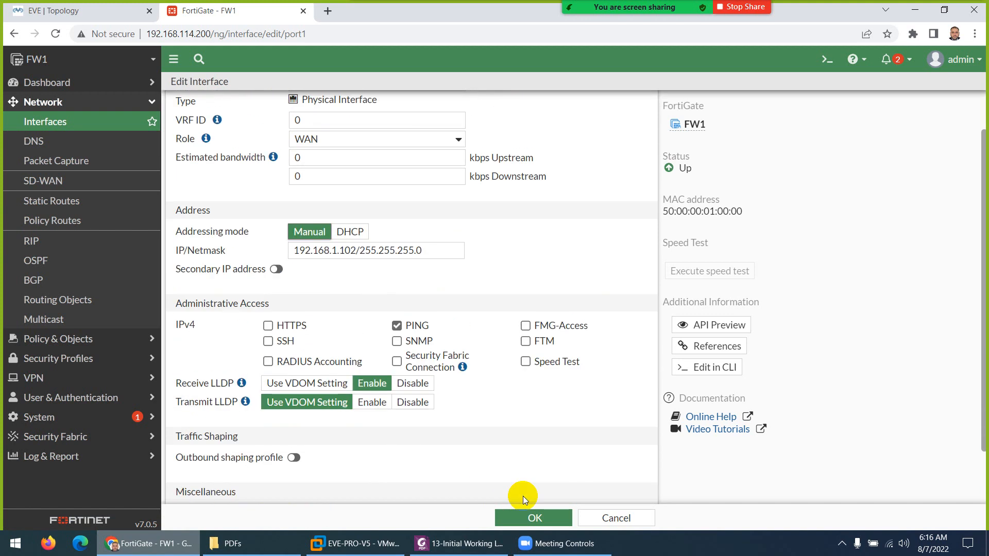
{"action": "left_click", "coordinate": [531, 518]}
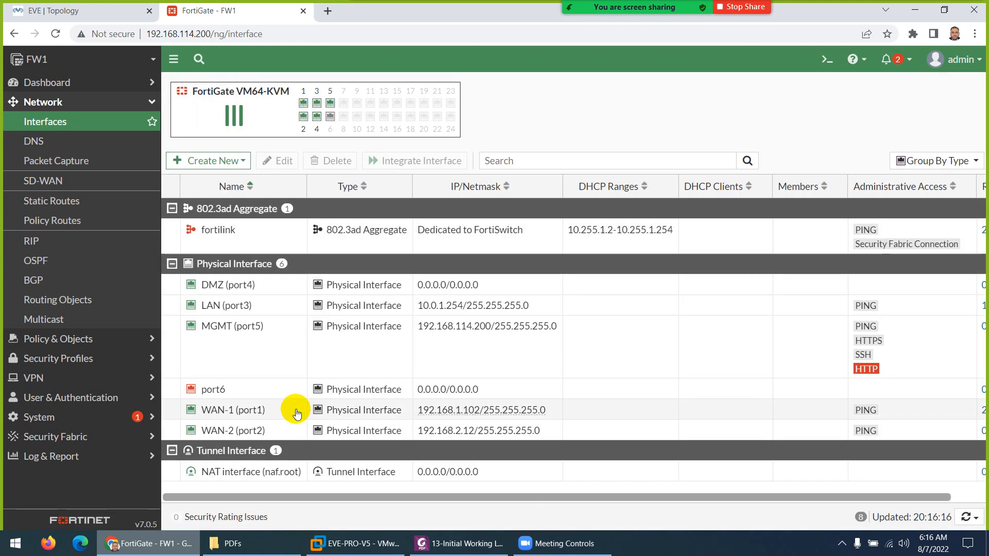
Set the WAN-2 (port2) addressing mode to Manual with 192.168.2.12/255.255.255.0 and save the interface.
{"action": "double_click", "coordinate": [252, 432]}
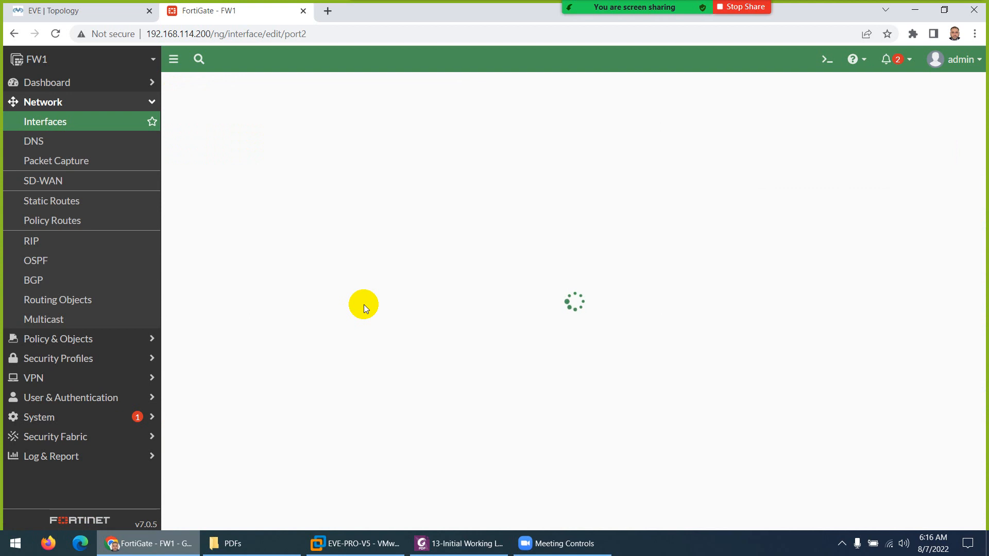
{"action": "left_click", "coordinate": [364, 308]}
{"action": "scroll", "coordinate": [454, 437], "scroll_direction": "down", "scroll_amount": 3}
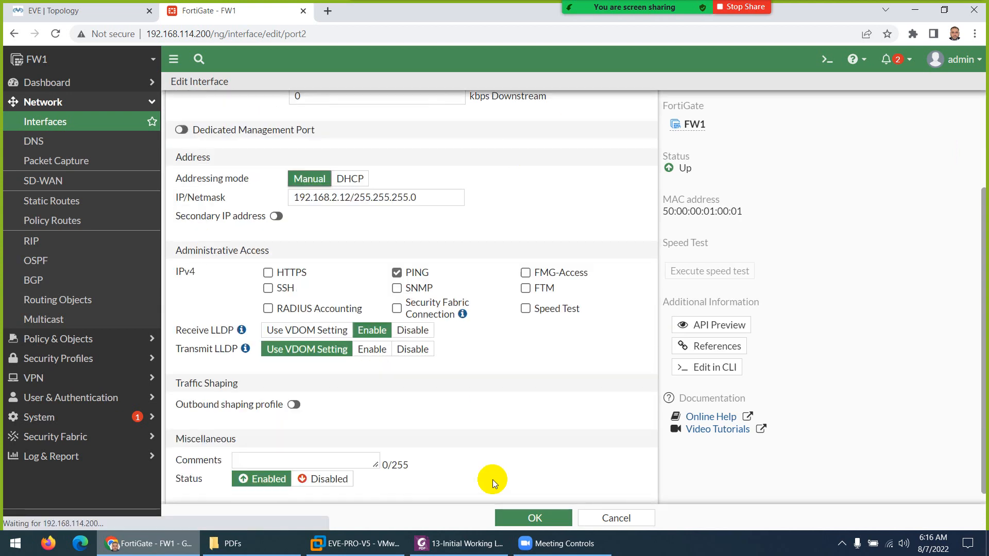
{"action": "left_click", "coordinate": [515, 517]}
Hide PC1's console in the EVE topology and open the WAN node's console to review the pfSense interface addresses.
{"action": "left_click", "coordinate": [92, 12]}
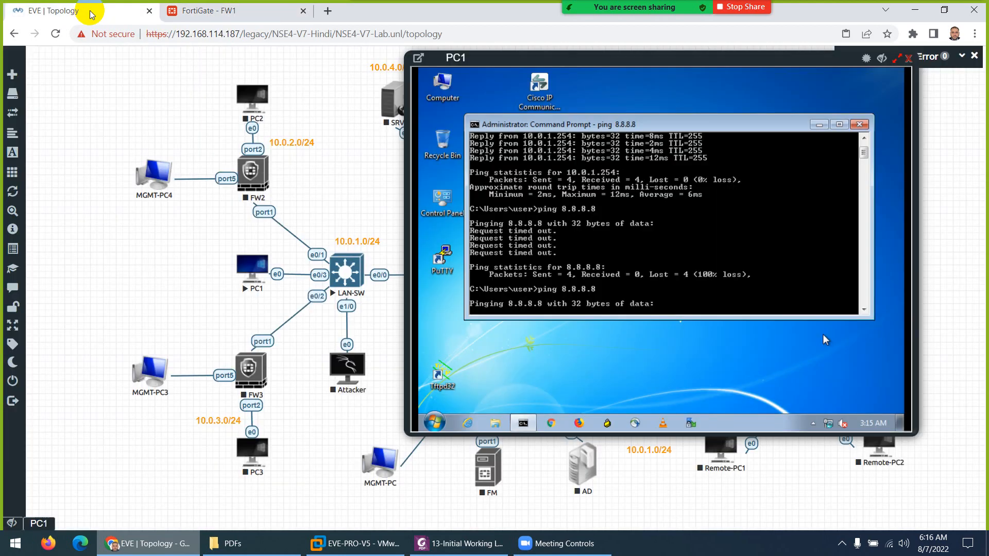
{"action": "left_click", "coordinate": [882, 59]}
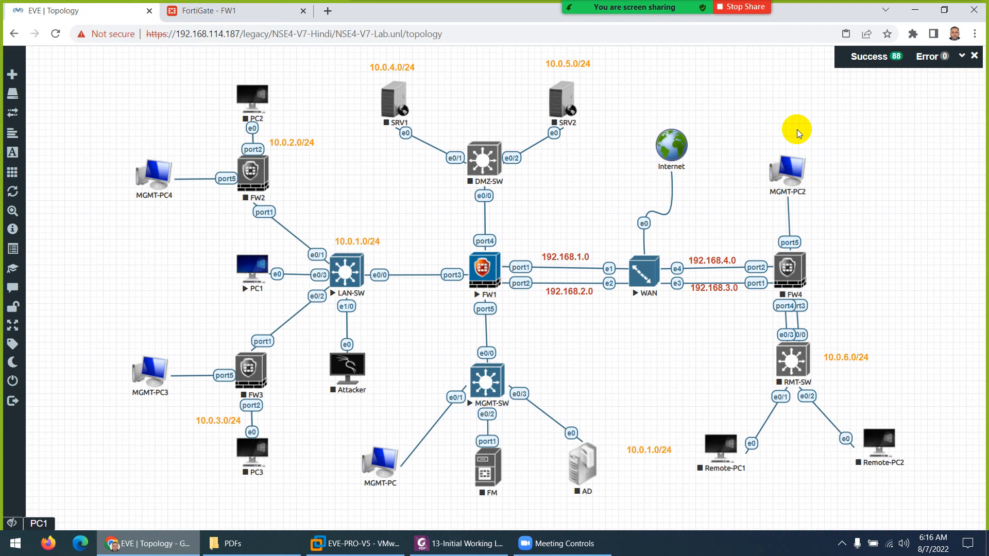
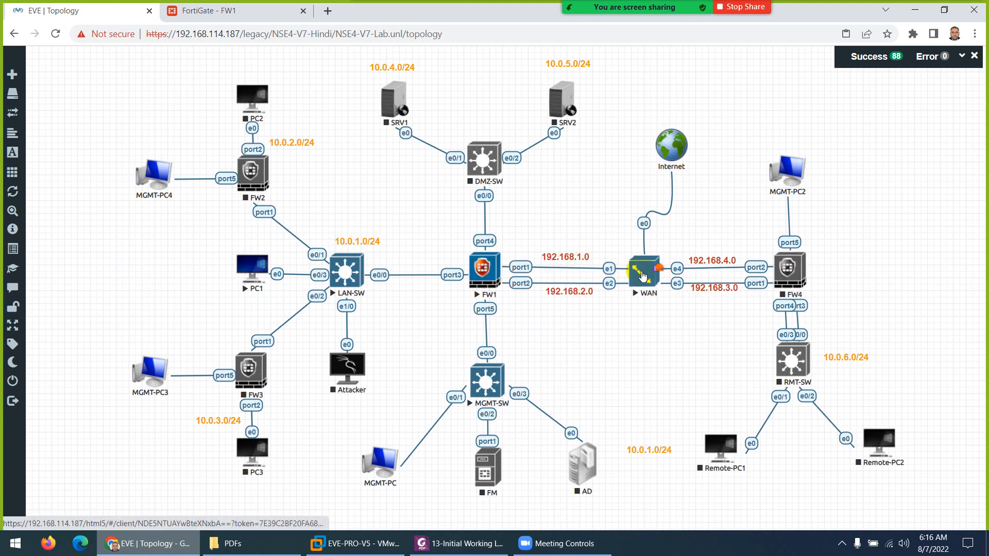
{"action": "left_click", "coordinate": [642, 276]}
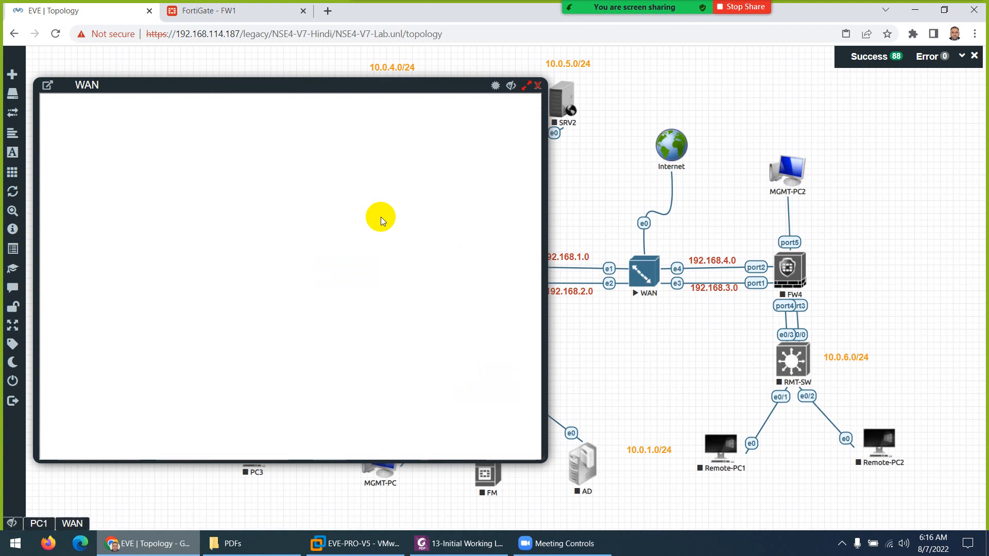
{"action": "key", "text": "Return"}
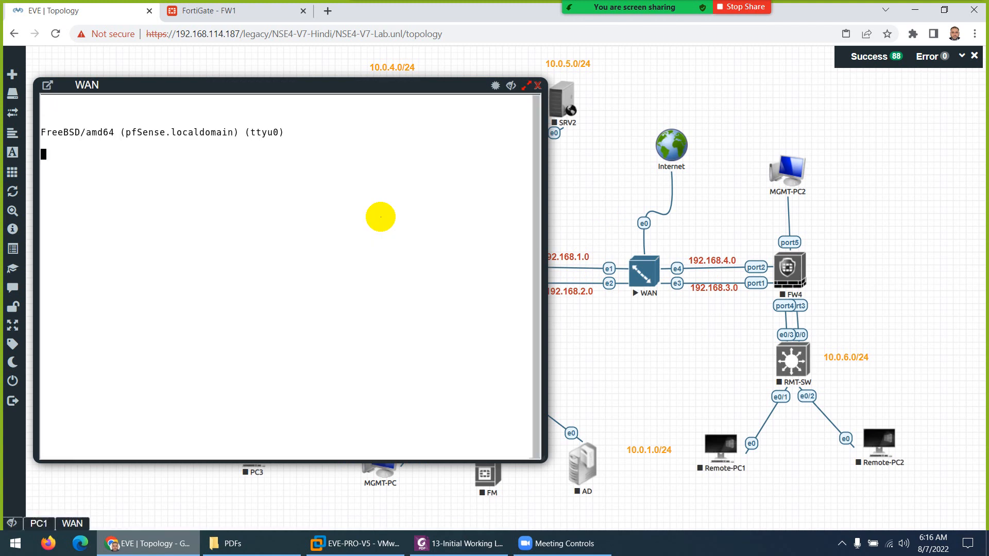
{"action": "key", "text": "Return"}
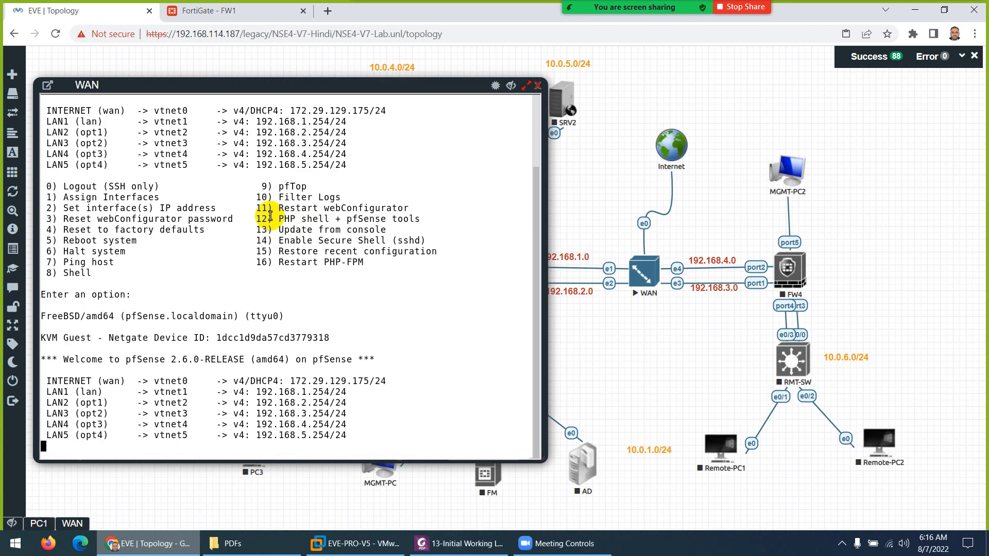
Review the pfSense LAN and internet interface addresses in the WAN node's console, and close the console.
{"action": "left_click_drag", "start_coordinate": [256, 197], "coordinate": [352, 240]}
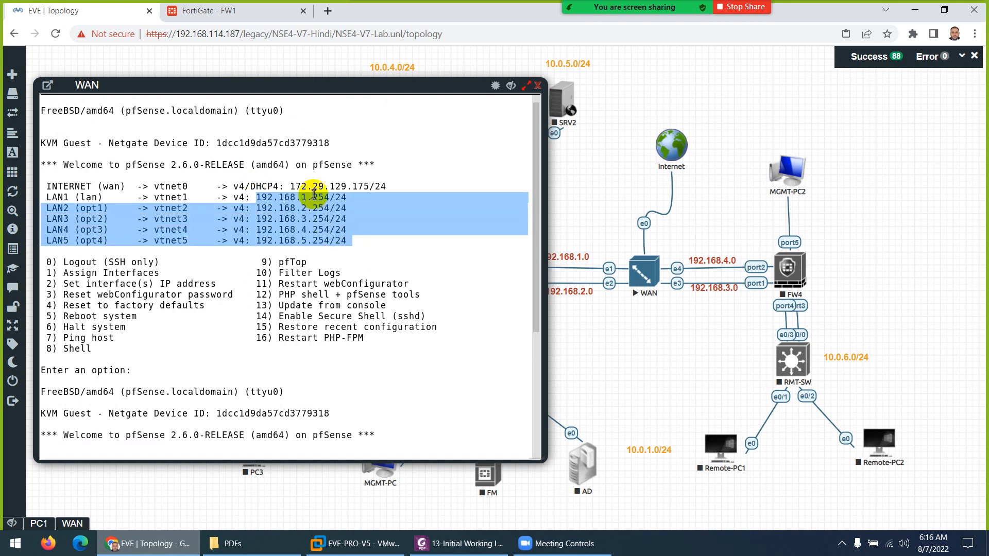
{"action": "left_click_drag", "start_coordinate": [293, 186], "coordinate": [358, 186]}
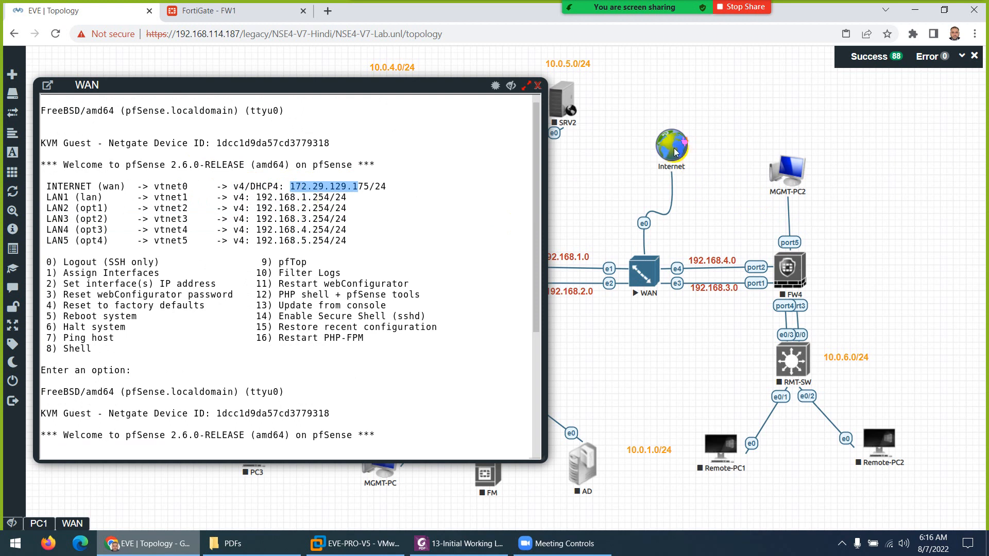
{"action": "left_click_drag", "start_coordinate": [279, 197], "coordinate": [352, 241]}
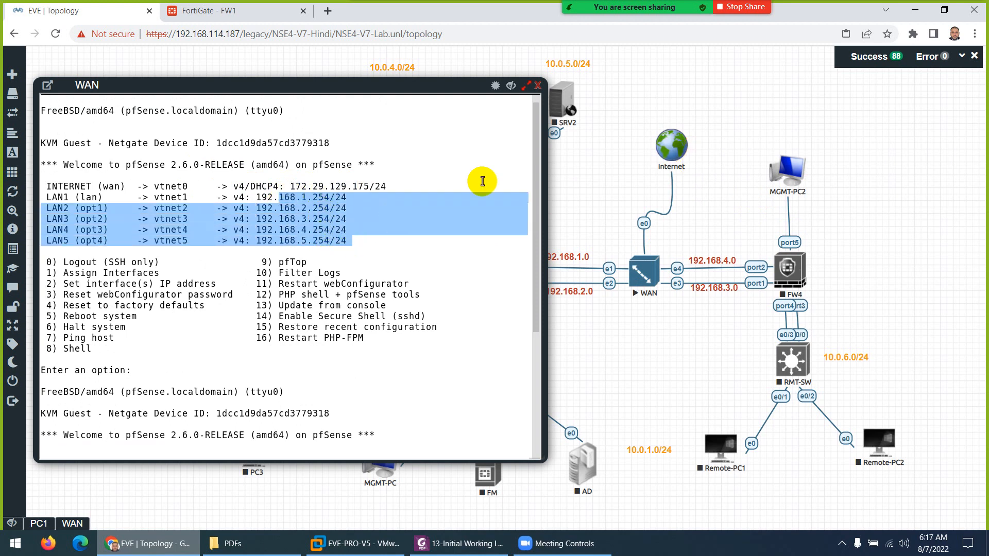
{"action": "left_click", "coordinate": [537, 85]}
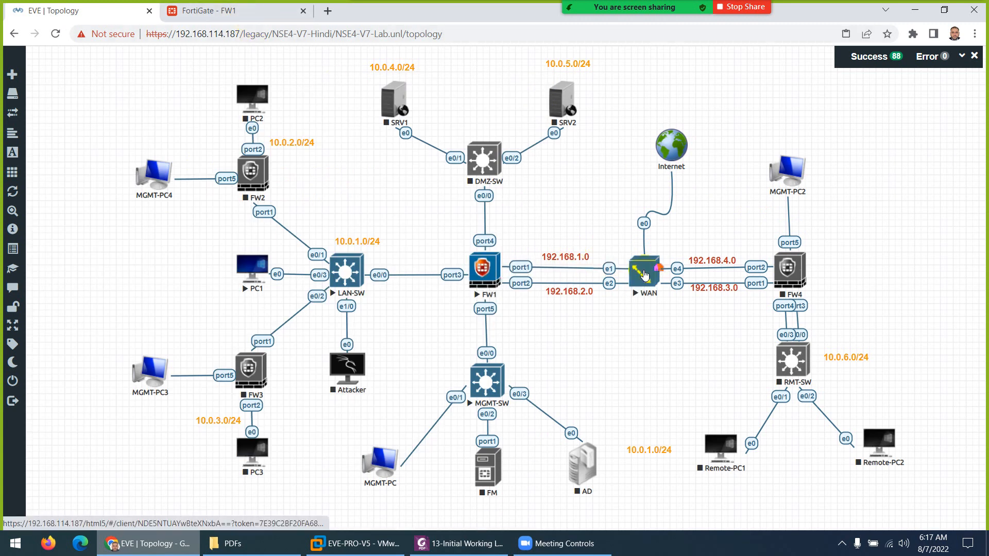
In FW1, apply the DNS settings with specified servers 8.8.8.8 and 1.1.1.1, and return to the interface list to check the MGMT port.
{"action": "left_click", "coordinate": [246, 12]}
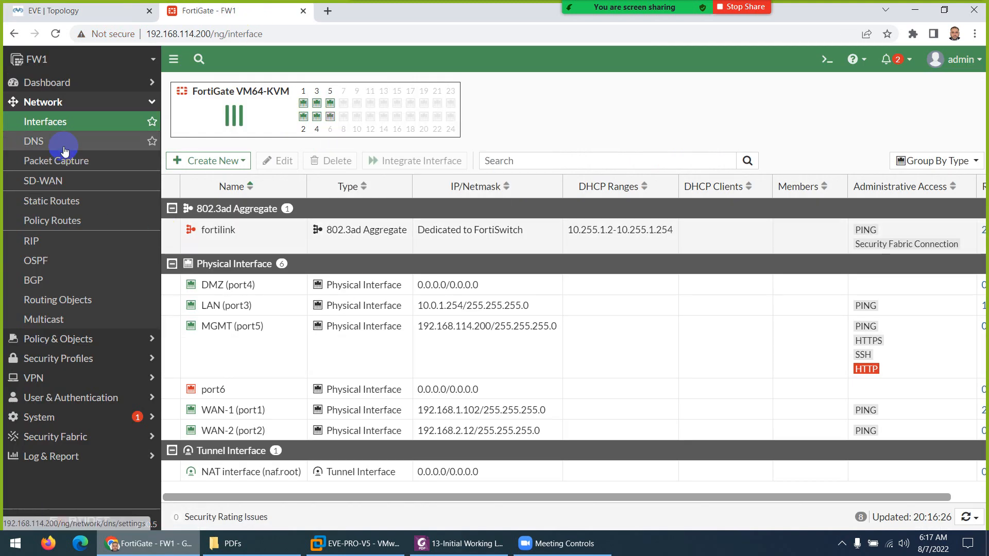
{"action": "left_click", "coordinate": [66, 149]}
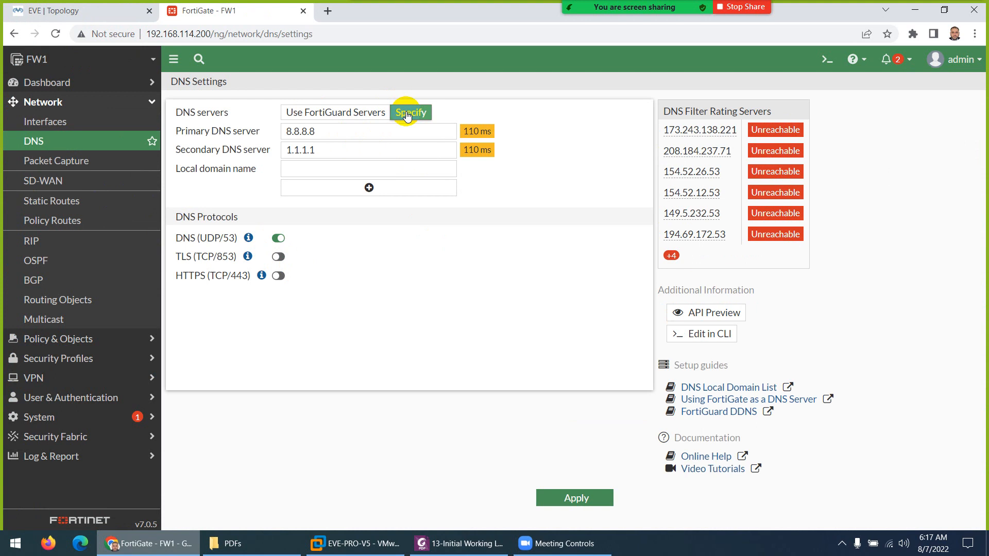
{"action": "left_click", "coordinate": [561, 497]}
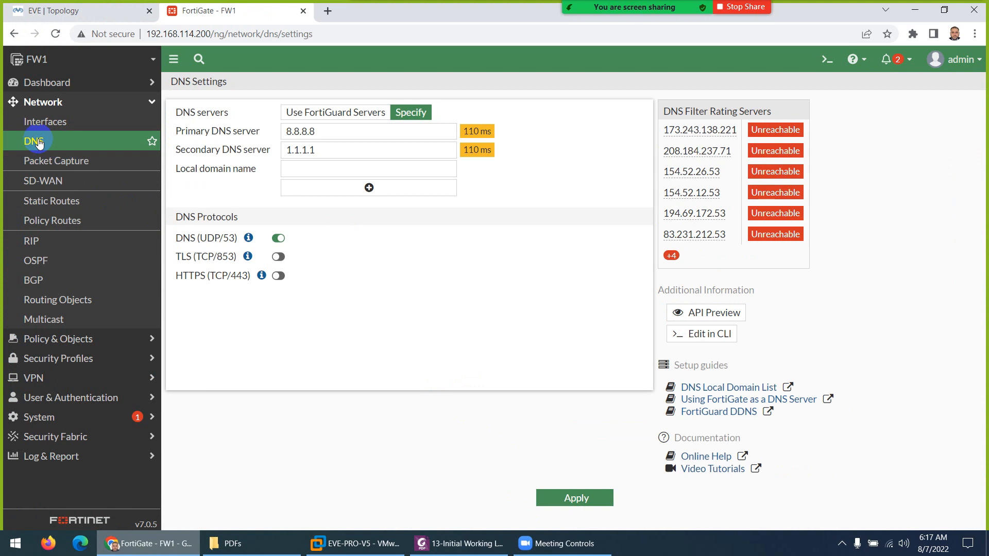
{"action": "left_click", "coordinate": [35, 122]}
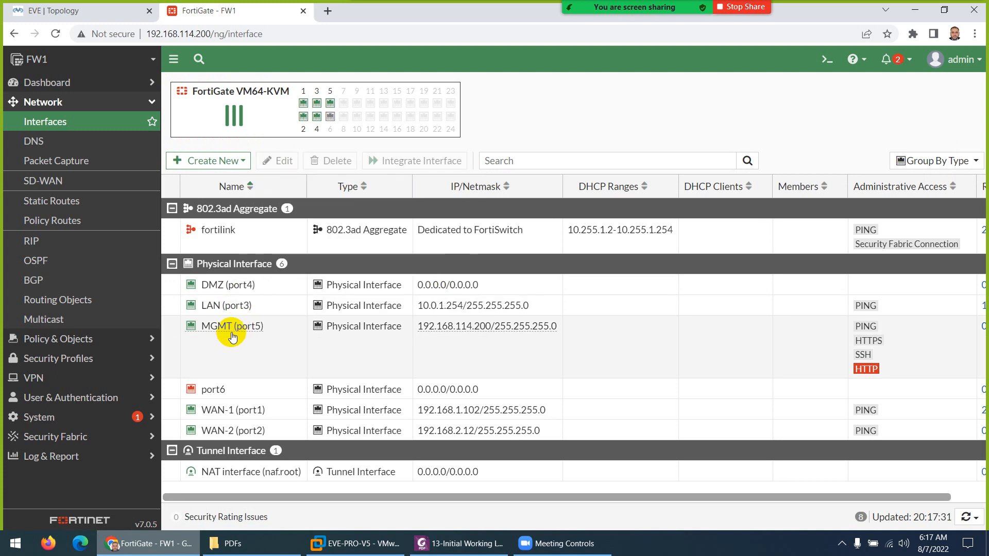
{"action": "mouse_move", "coordinate": [233, 336]}
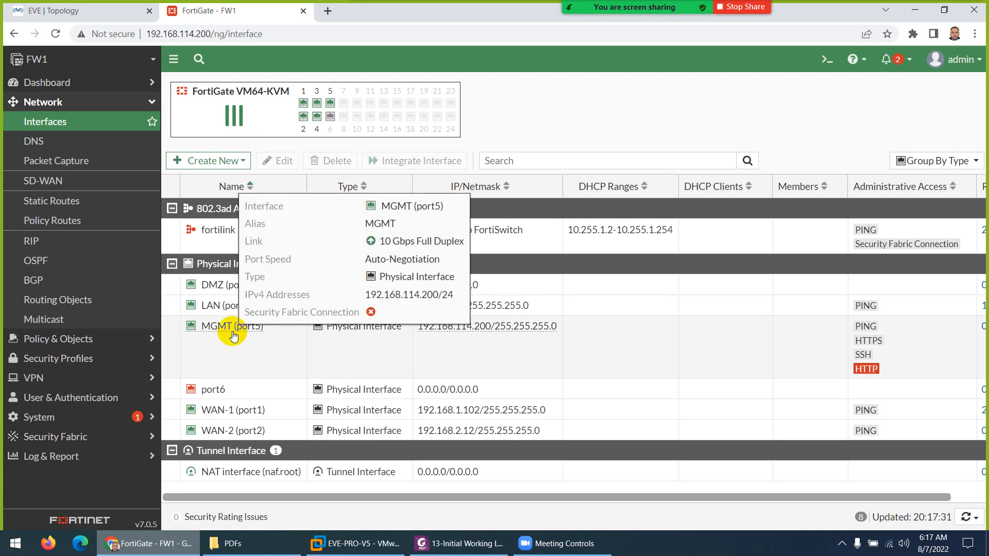
{"action": "left_click", "coordinate": [234, 335]}
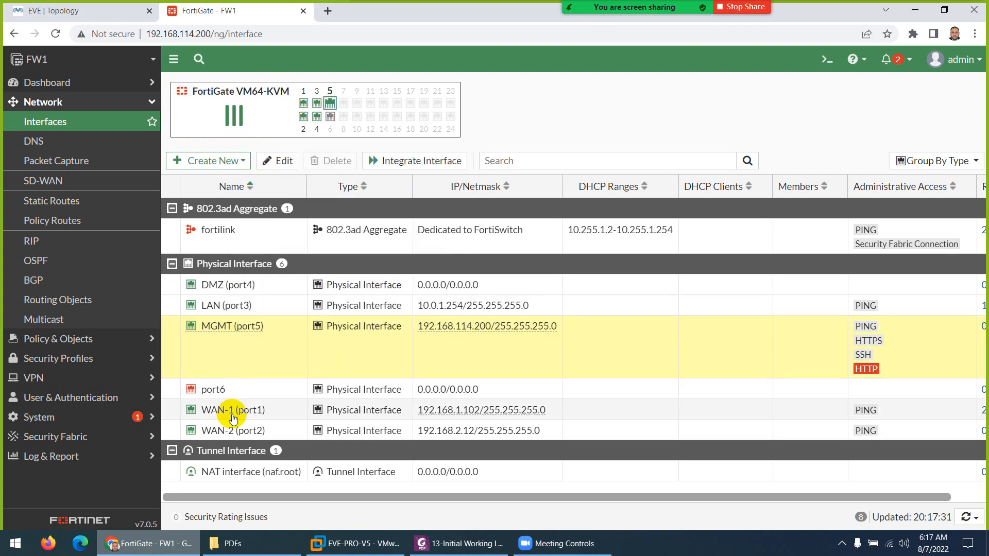
Restore PC1's console in the EVE topology and run ping 8.8.8.8 again in its command prompt.
{"action": "left_click", "coordinate": [56, 10]}
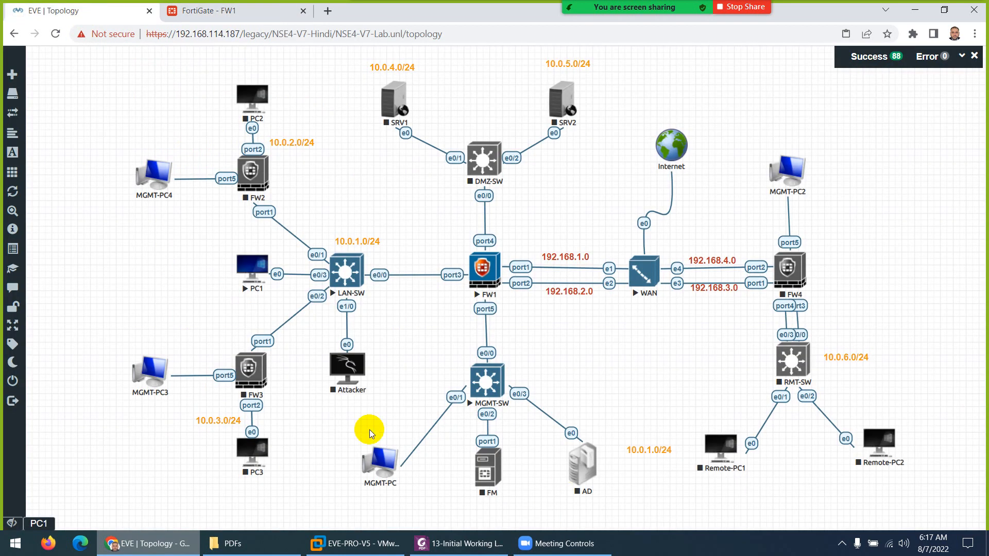
{"action": "left_click", "coordinate": [40, 523]}
{"action": "left_click", "coordinate": [616, 286]}
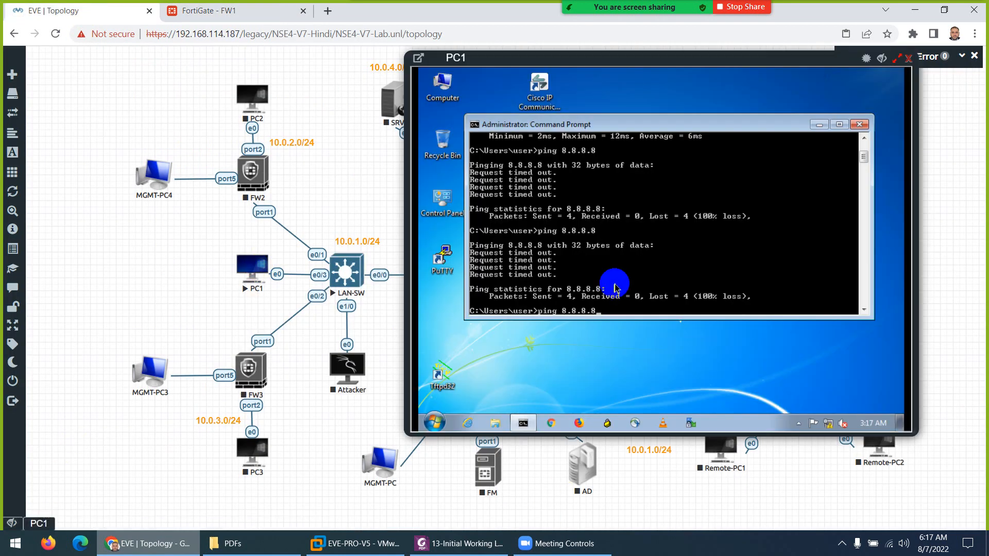
{"action": "key", "text": "Return"}
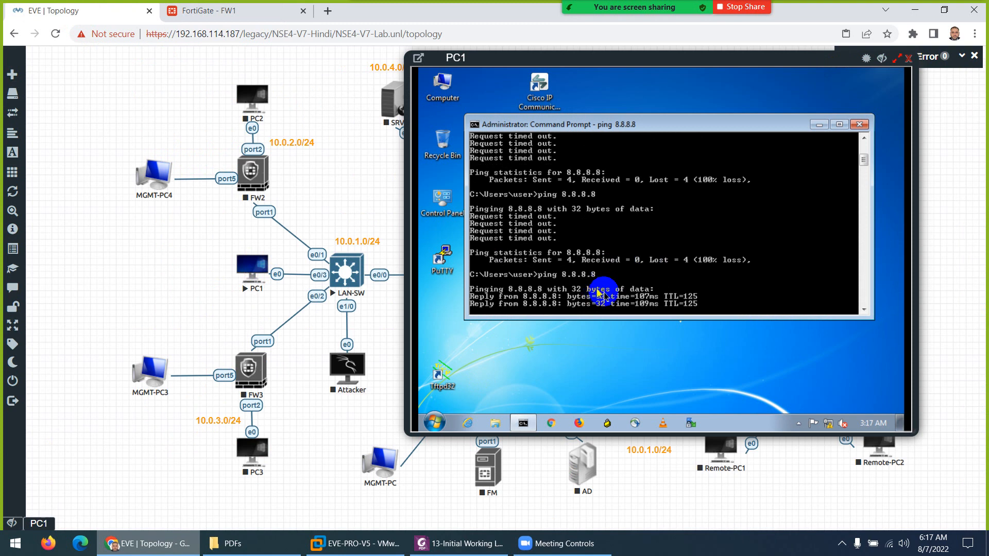
{"action": "left_click", "coordinate": [554, 423]}
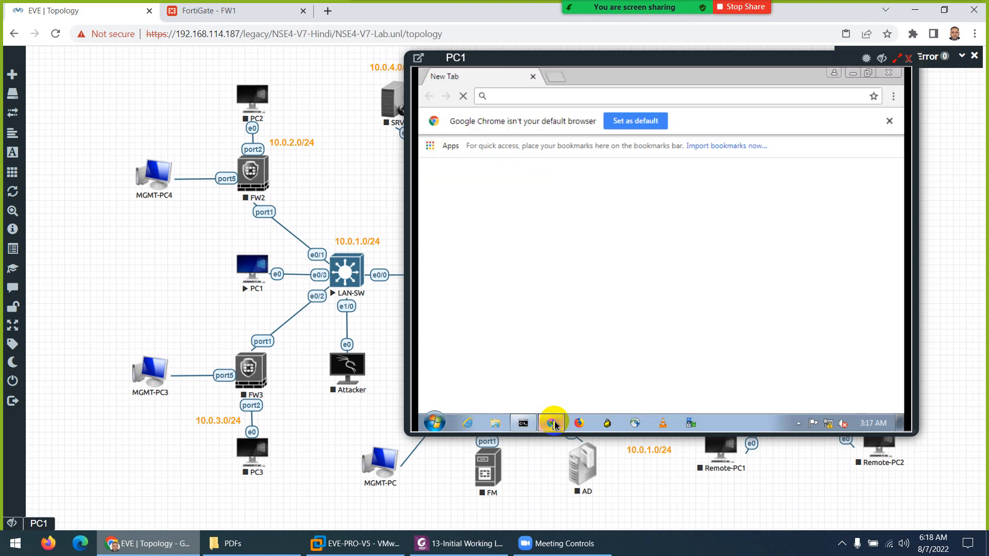
{"action": "type", "text": "www.g"}
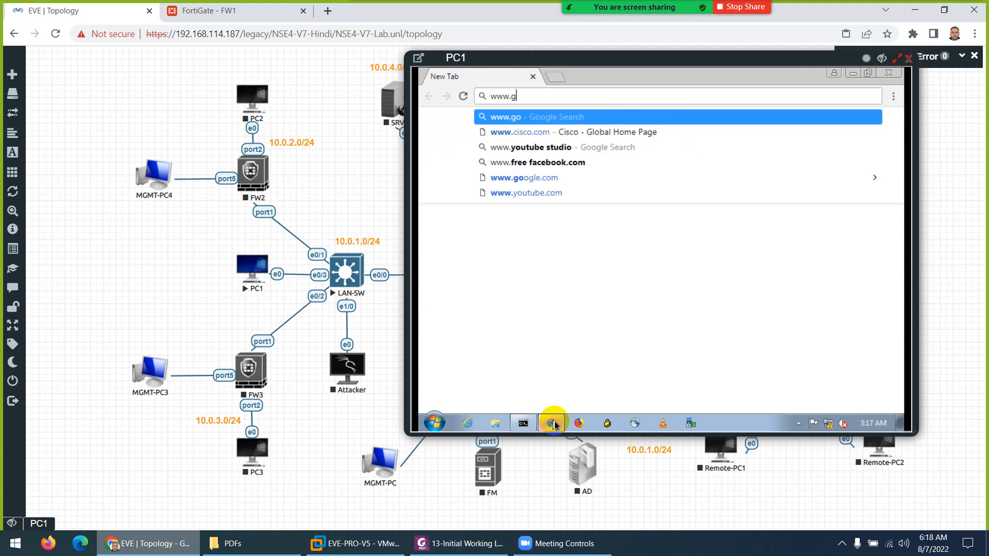
{"action": "type", "text": "og"}
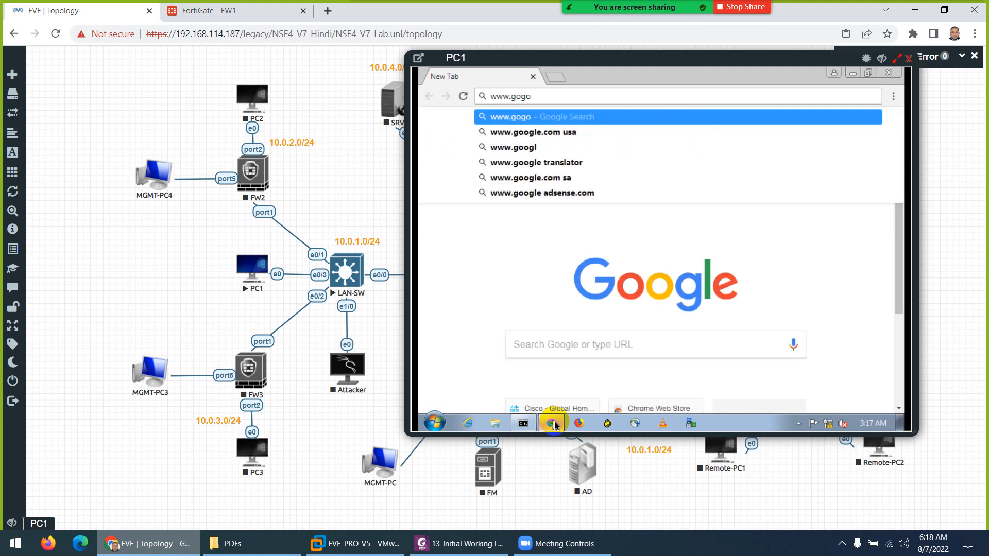
{"action": "type", "text": "ogle"}
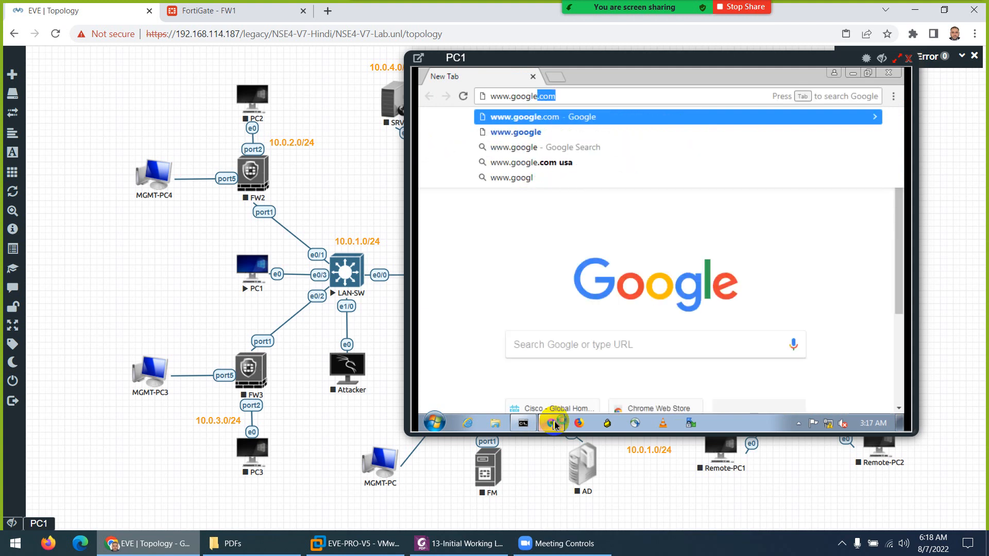
{"action": "key", "text": "Return"}
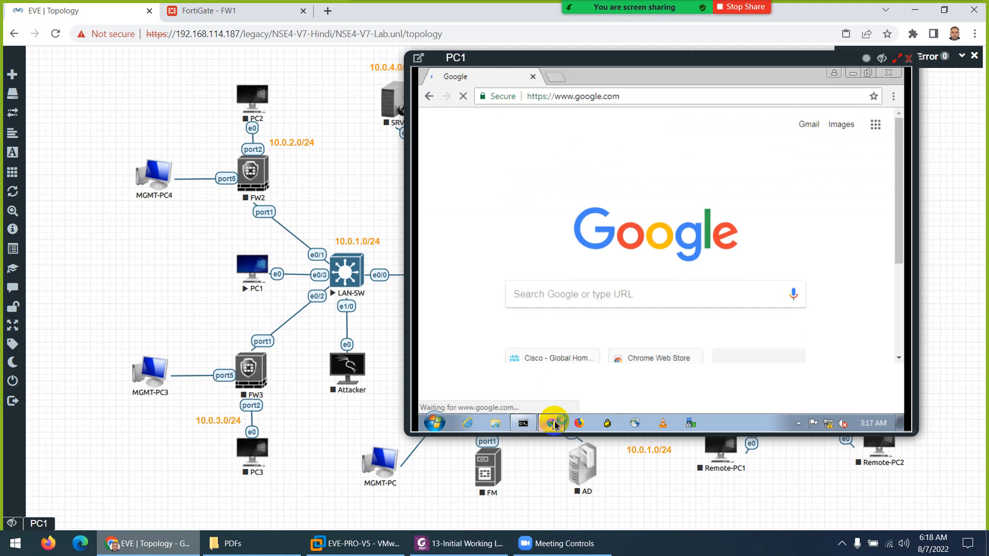
Load facebook.com in PC1's browser as a second web access test.
{"action": "left_click", "coordinate": [641, 96]}
{"action": "type", "text": "face"}
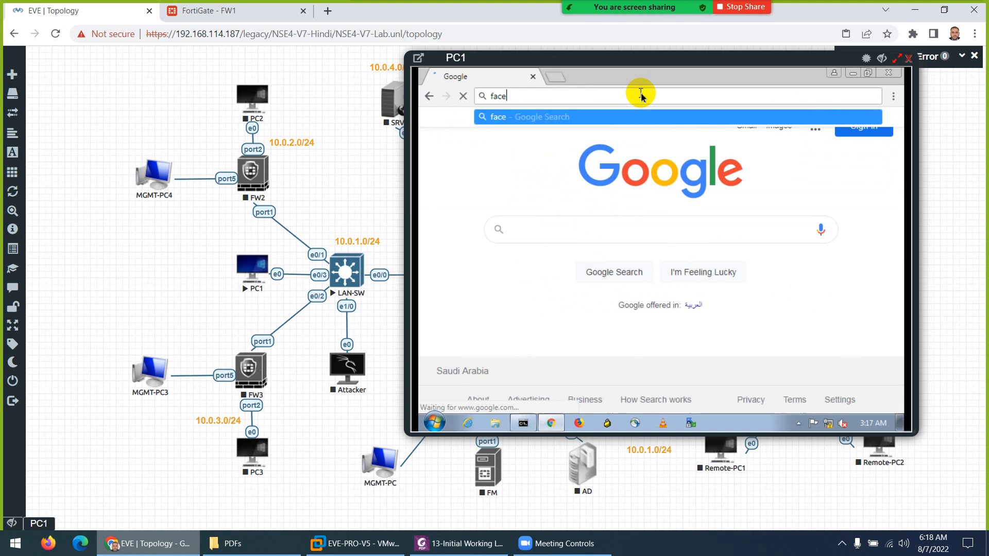
{"action": "type", "text": "book.com"}
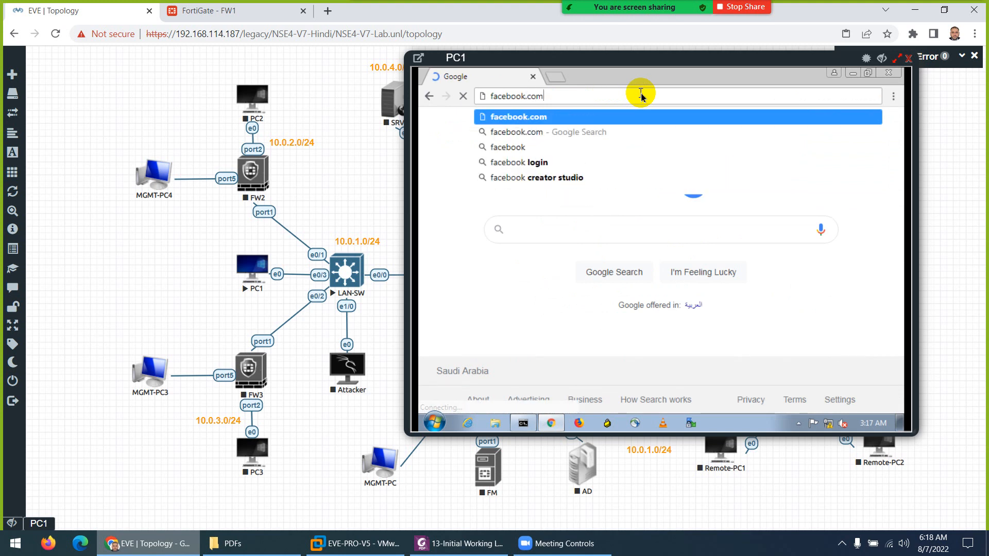
{"action": "key", "text": "Return"}
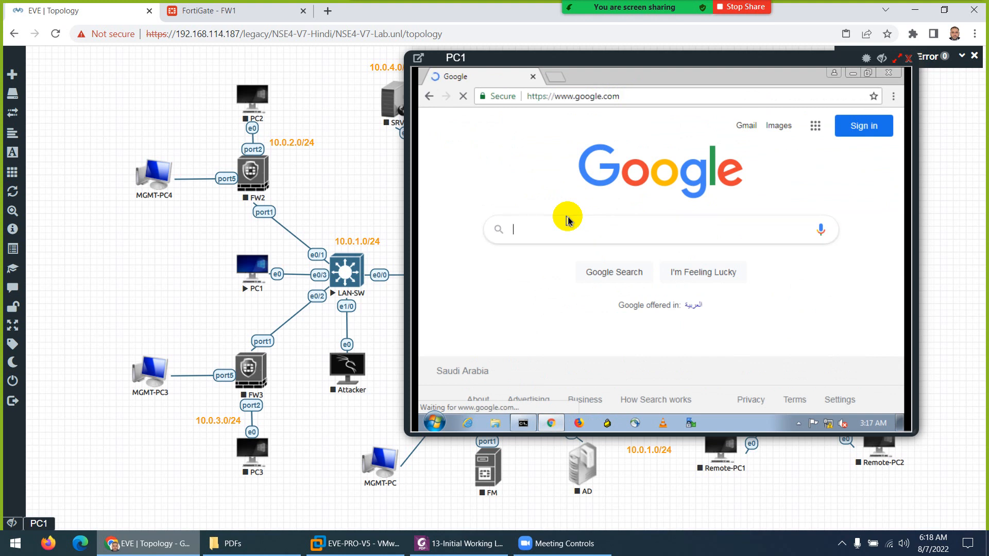
{"action": "left_click", "coordinate": [635, 96]}
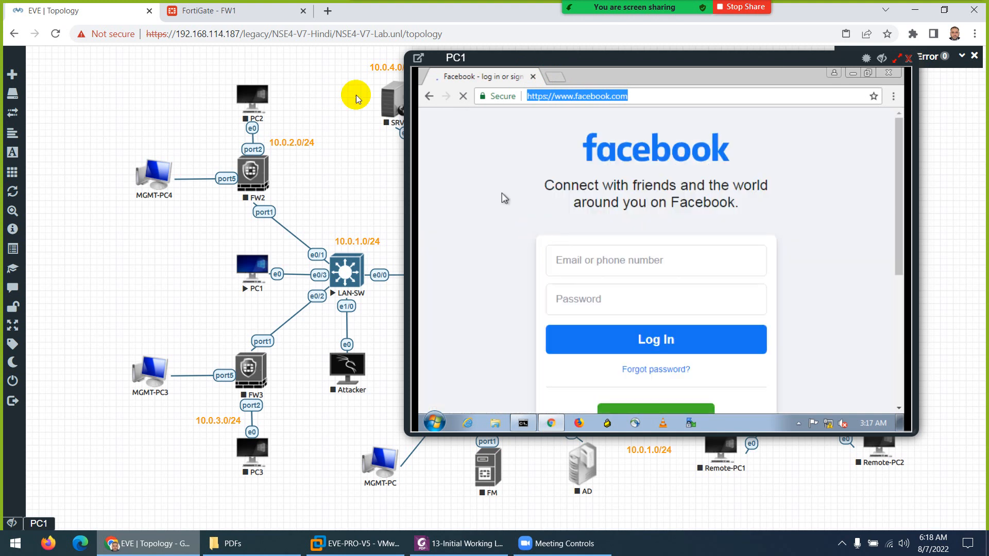
Switch to the FortiGate FW1 interface and examine PC1's traffic in FortiView Sources.
{"action": "left_click", "coordinate": [200, 12]}
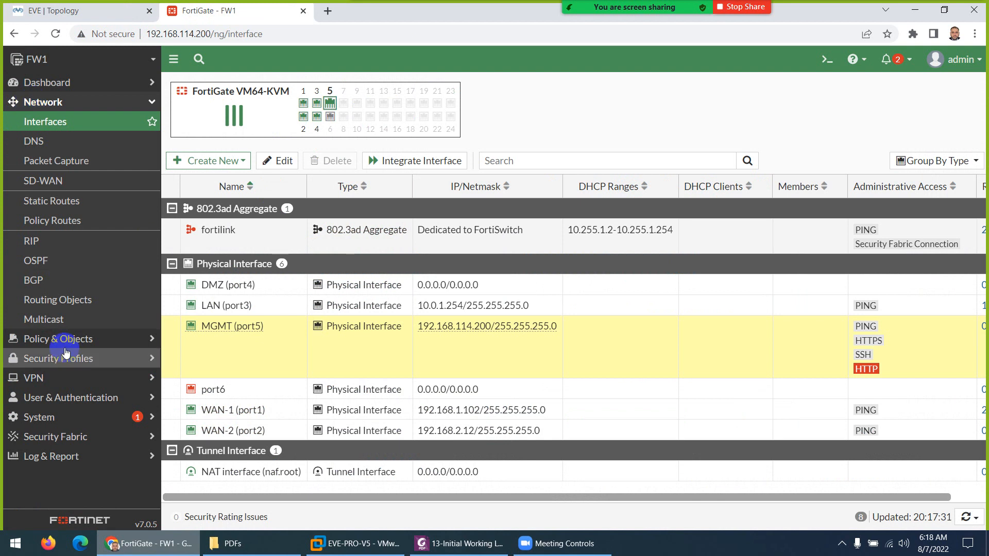
{"action": "left_click", "coordinate": [39, 83]}
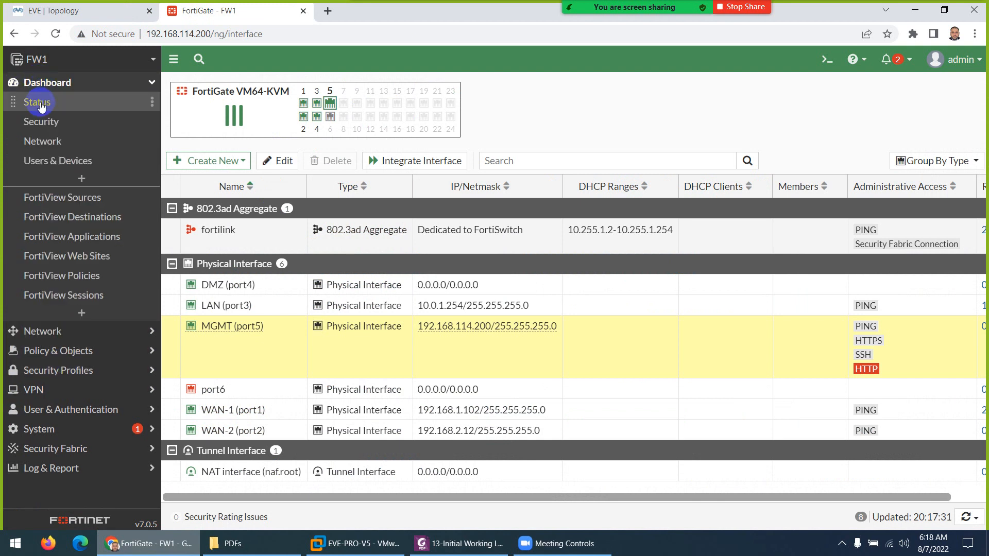
{"action": "left_click", "coordinate": [60, 202]}
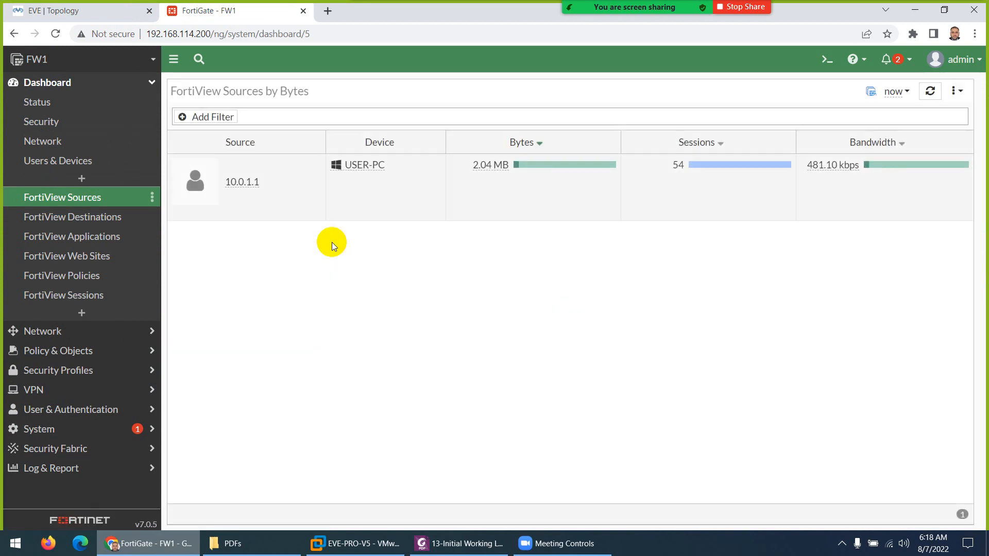
{"action": "mouse_move", "coordinate": [253, 187]}
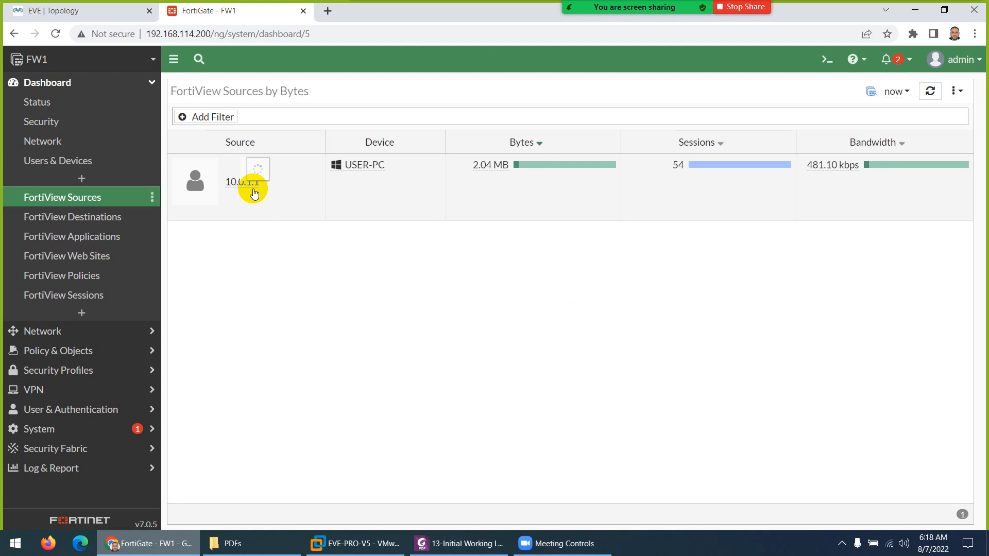
{"action": "mouse_move", "coordinate": [375, 170]}
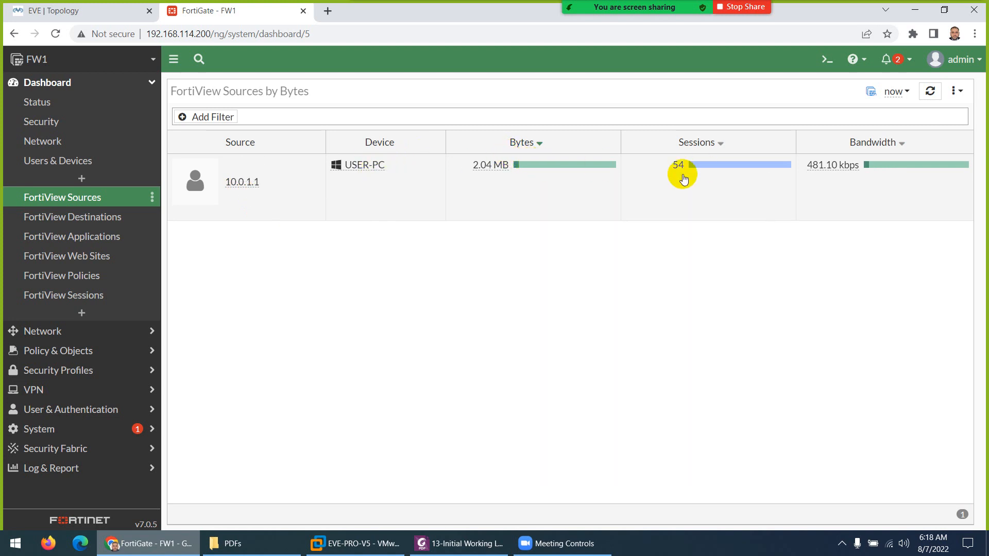
Examine PC1's traffic in FortiView Destinations, Policies and Sessions, reading the session list to its end.
{"action": "left_click", "coordinate": [87, 217]}
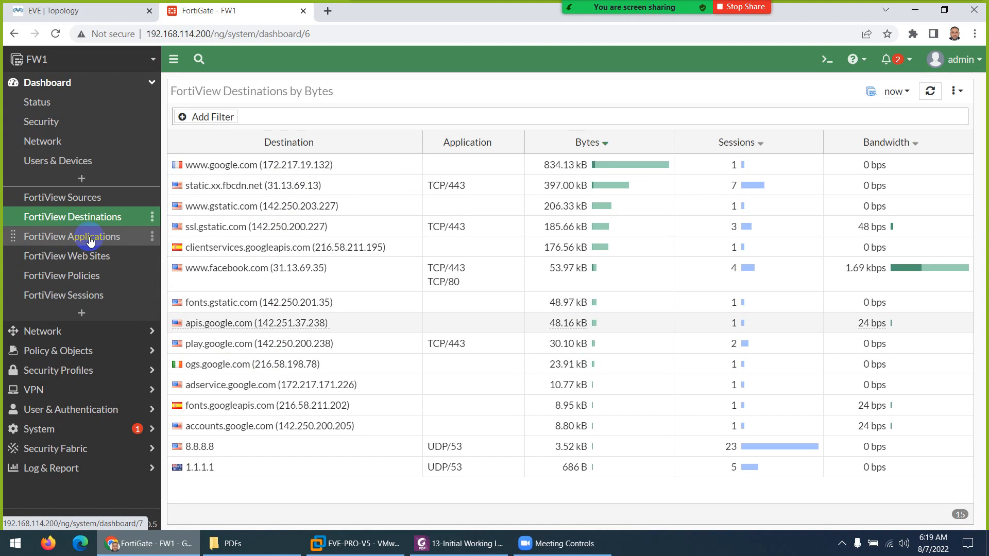
{"action": "left_click", "coordinate": [94, 281]}
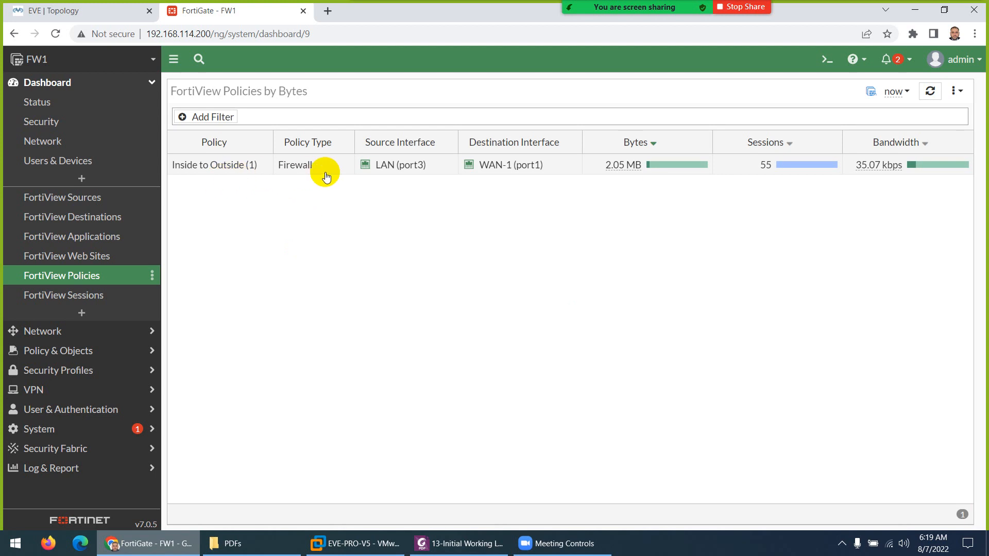
{"action": "left_click", "coordinate": [118, 295]}
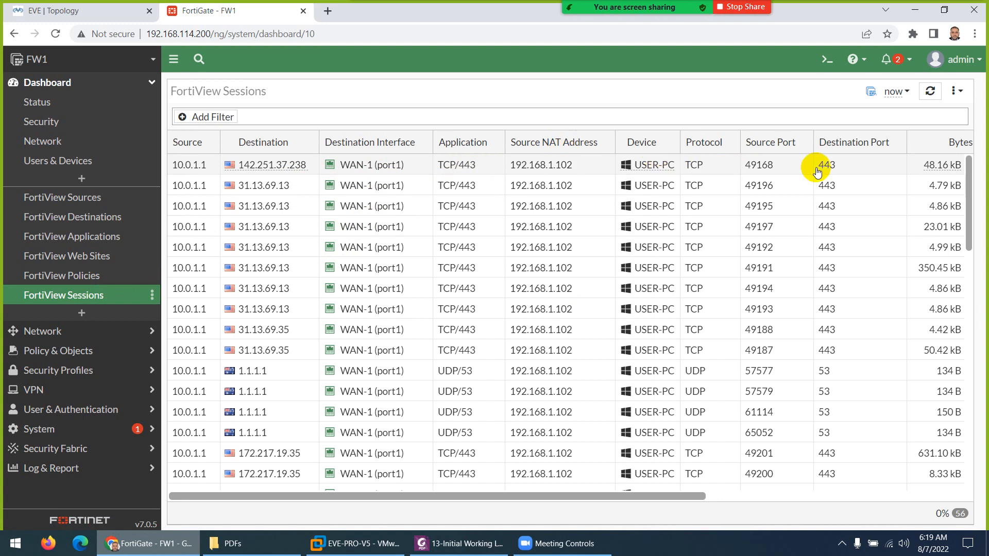
{"action": "scroll", "coordinate": [369, 366], "scroll_direction": "down", "scroll_amount": 10}
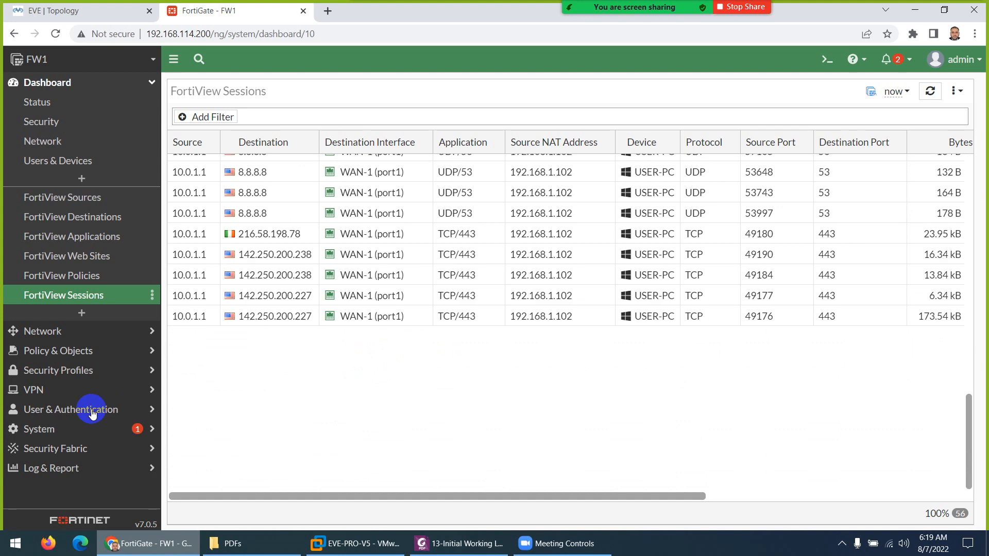
Open FW1's Forward Traffic log and examine the destinations logged for PC1's traffic.
{"action": "left_click", "coordinate": [52, 468]}
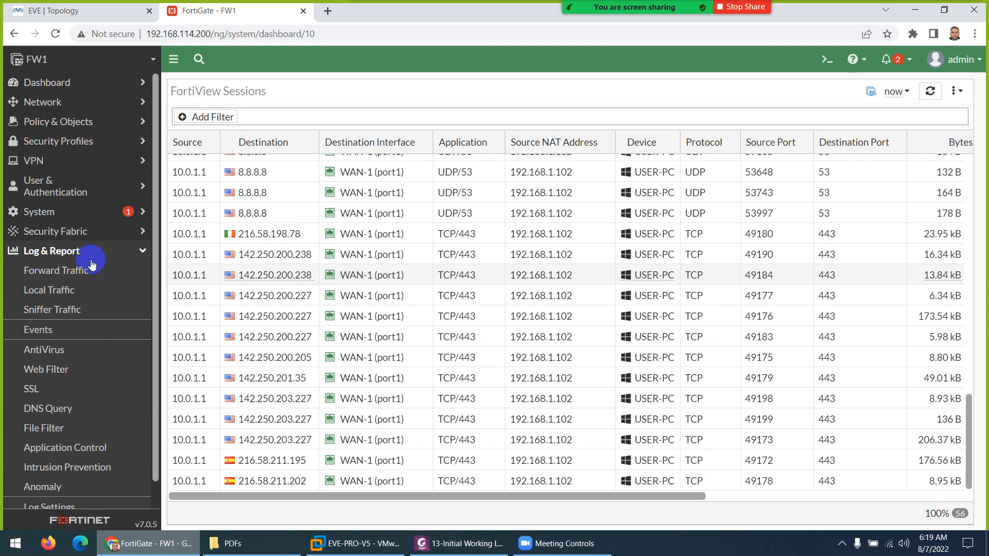
{"action": "left_click", "coordinate": [67, 271]}
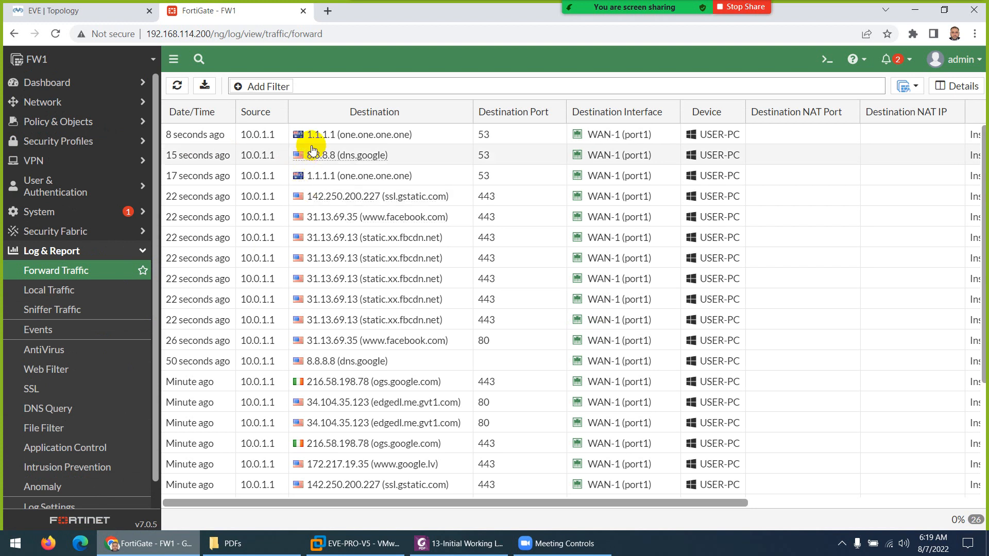
{"action": "mouse_move", "coordinate": [315, 140]}
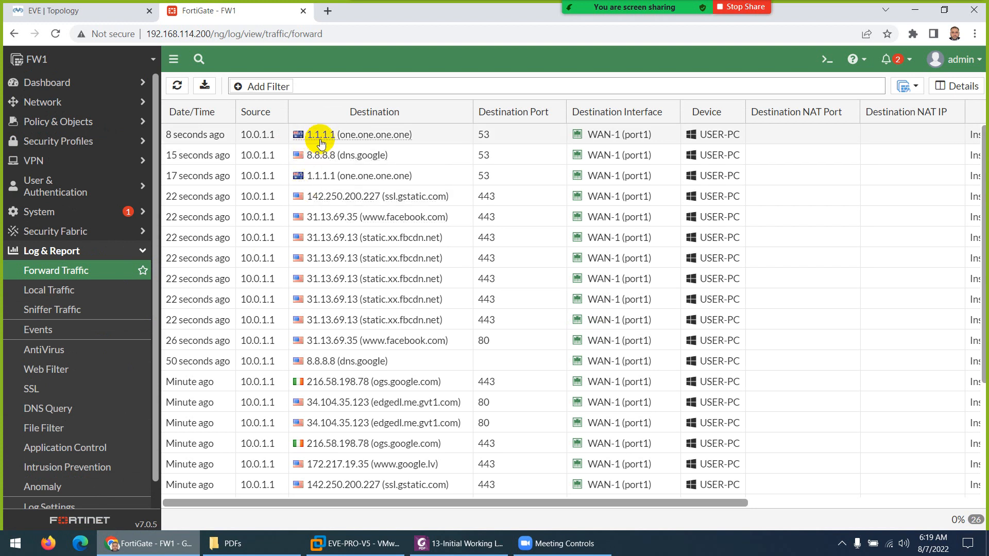
{"action": "scroll", "coordinate": [331, 197], "scroll_direction": "down", "scroll_amount": 3}
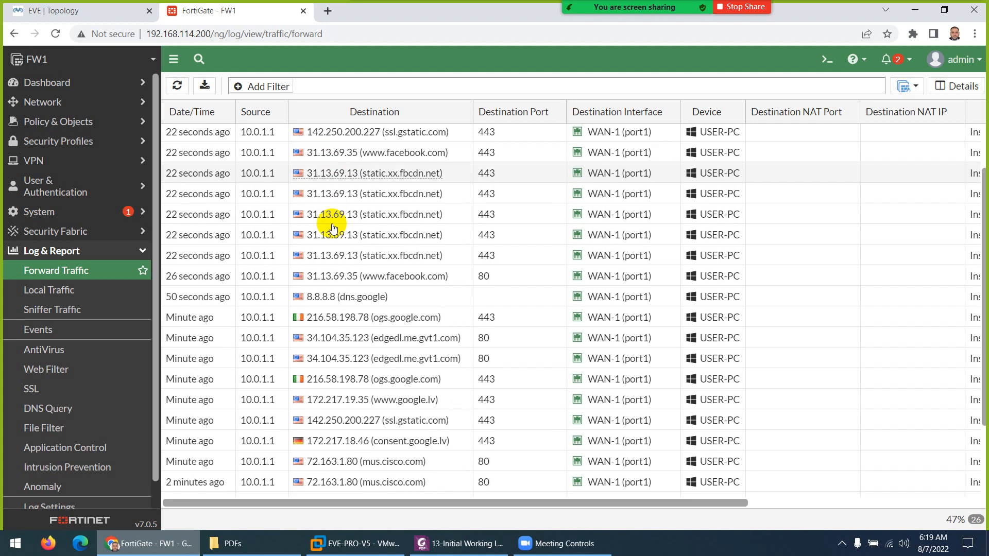
Read FW1's Forward Traffic log down to the oldest entries for PC1's traffic.
{"action": "scroll", "coordinate": [355, 282], "scroll_direction": "up", "scroll_amount": 3}
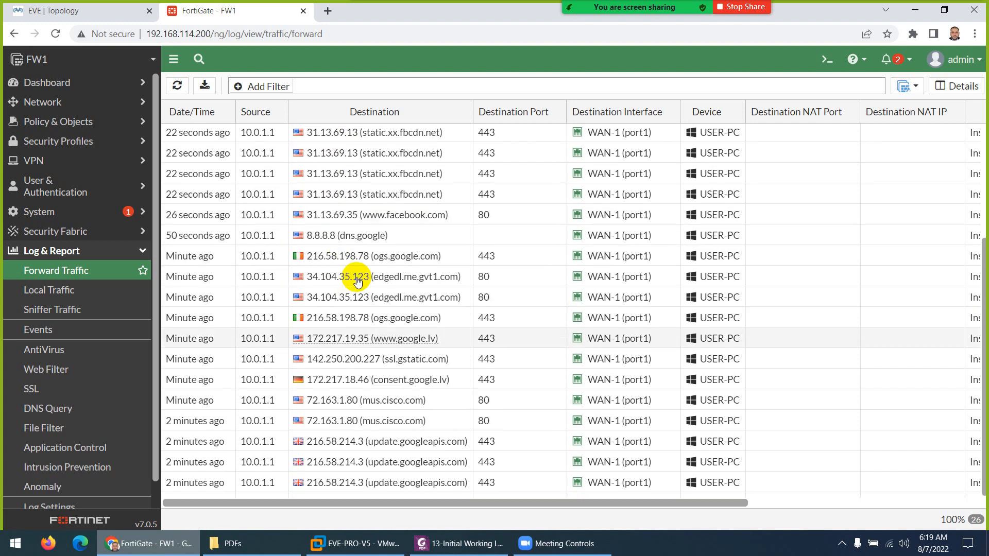
{"action": "scroll", "coordinate": [368, 263], "scroll_direction": "down", "scroll_amount": 3}
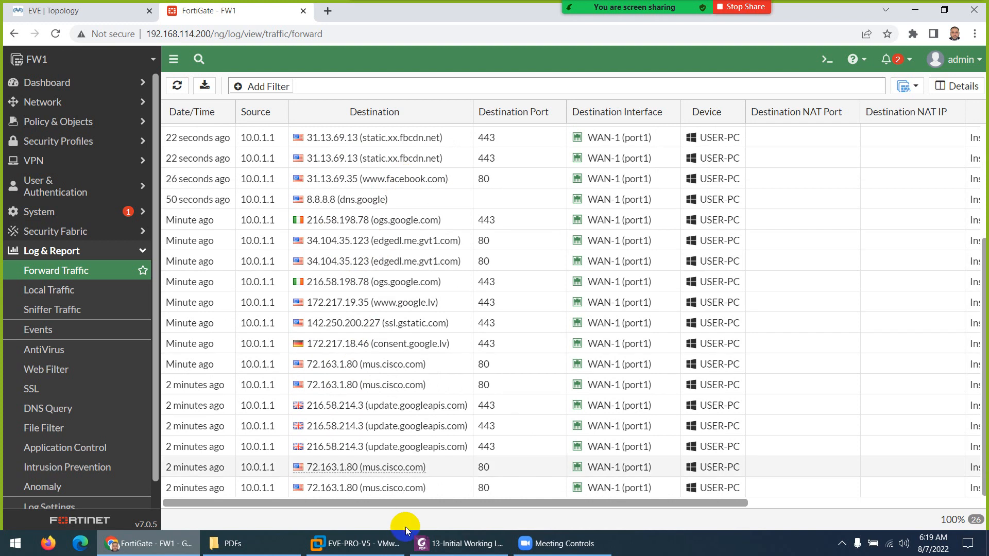
Switch to the 13-Initial Working Lab PDF, review its verification sections through page 10, and return to the topology diagram on page 1.
{"action": "left_click", "coordinate": [460, 543]}
{"action": "scroll", "coordinate": [414, 401], "scroll_direction": "down", "scroll_amount": 15}
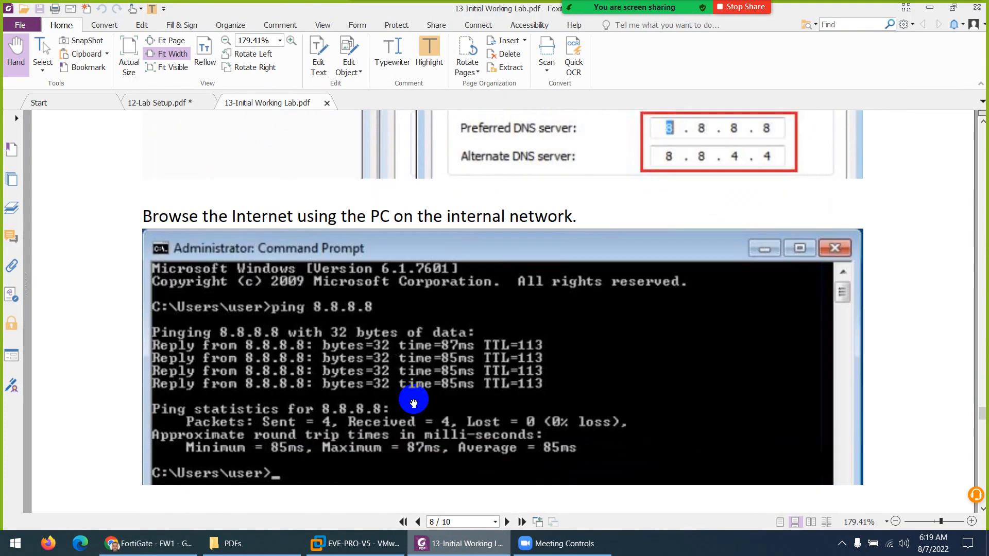
{"action": "scroll", "coordinate": [403, 393], "scroll_direction": "down", "scroll_amount": 15}
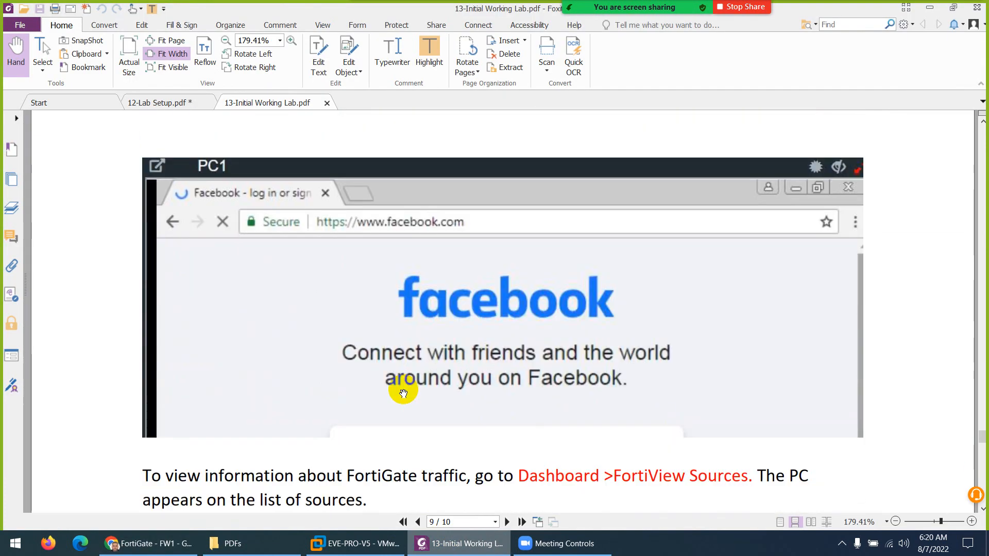
{"action": "scroll", "coordinate": [399, 381], "scroll_direction": "down", "scroll_amount": 10}
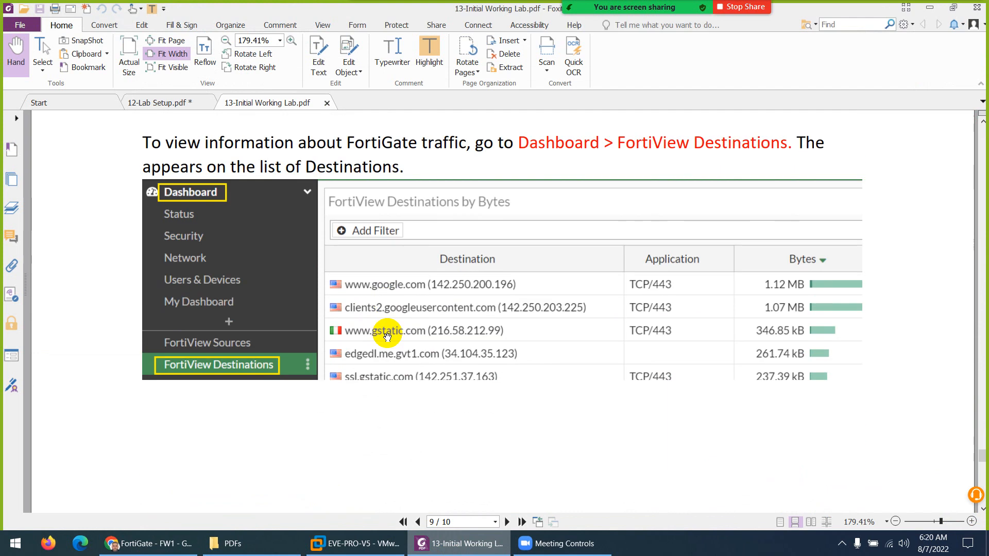
{"action": "scroll", "coordinate": [417, 325], "scroll_direction": "down", "scroll_amount": 8}
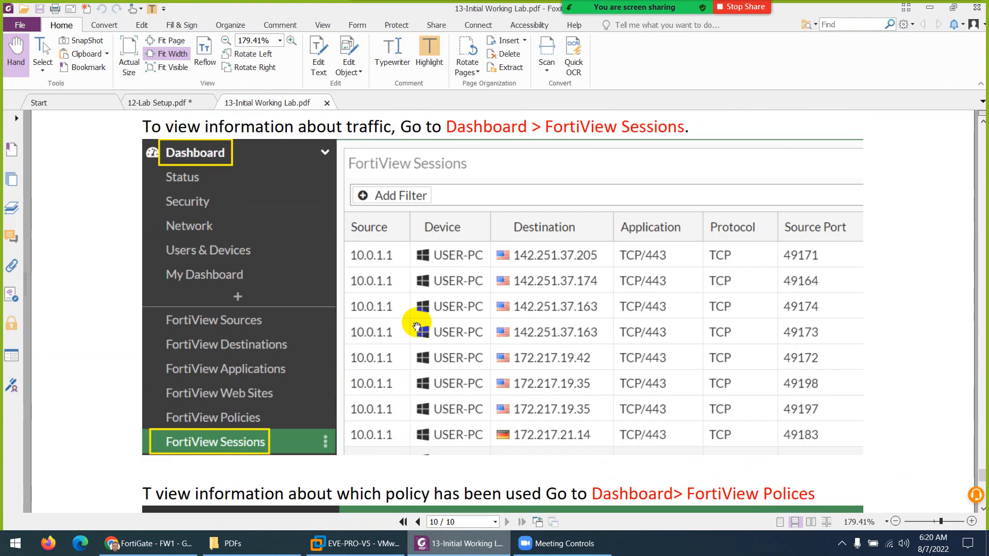
{"action": "scroll", "coordinate": [435, 356], "scroll_direction": "down", "scroll_amount": 12}
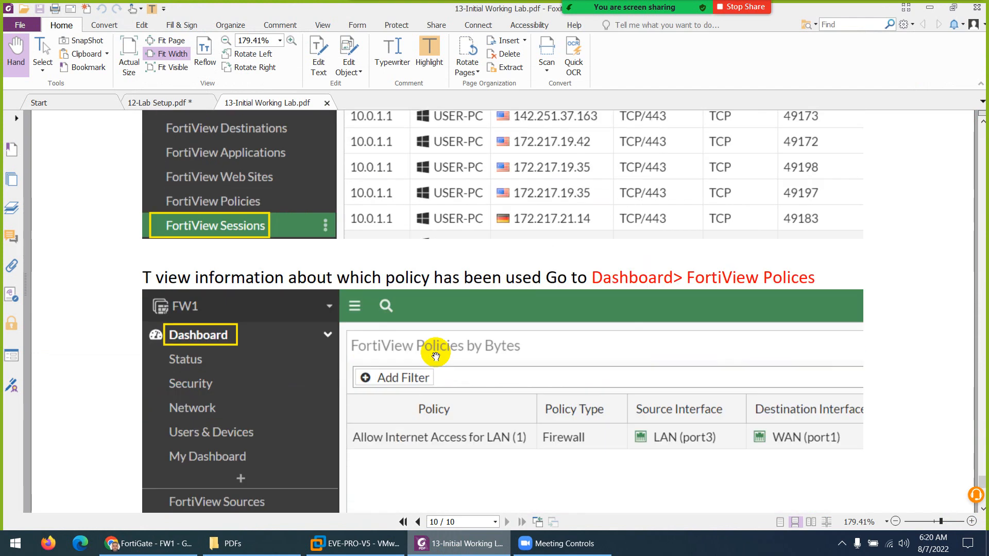
{"action": "scroll", "coordinate": [429, 338], "scroll_direction": "down", "scroll_amount": 11}
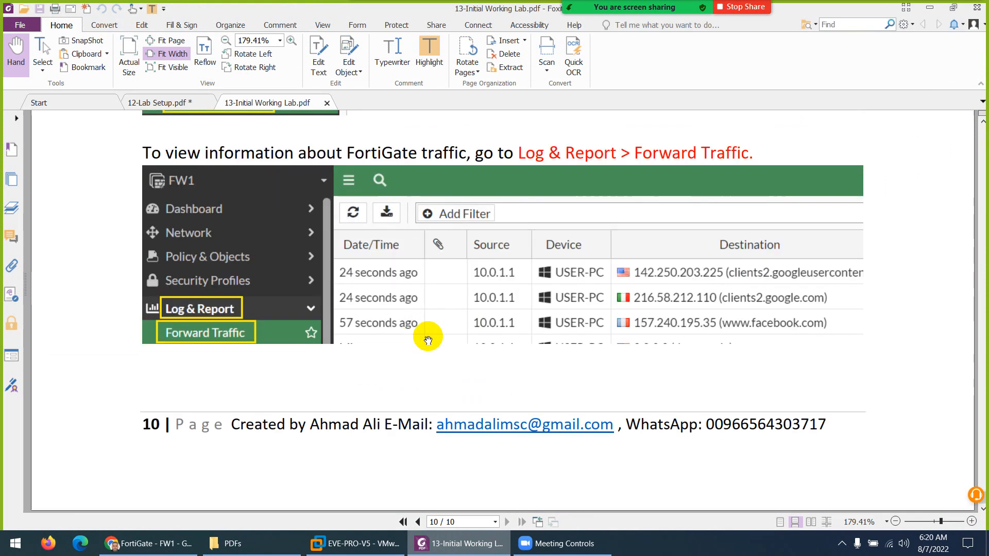
{"action": "left_click", "coordinate": [403, 521]}
{"action": "scroll", "coordinate": [425, 402], "scroll_direction": "down", "scroll_amount": 6}
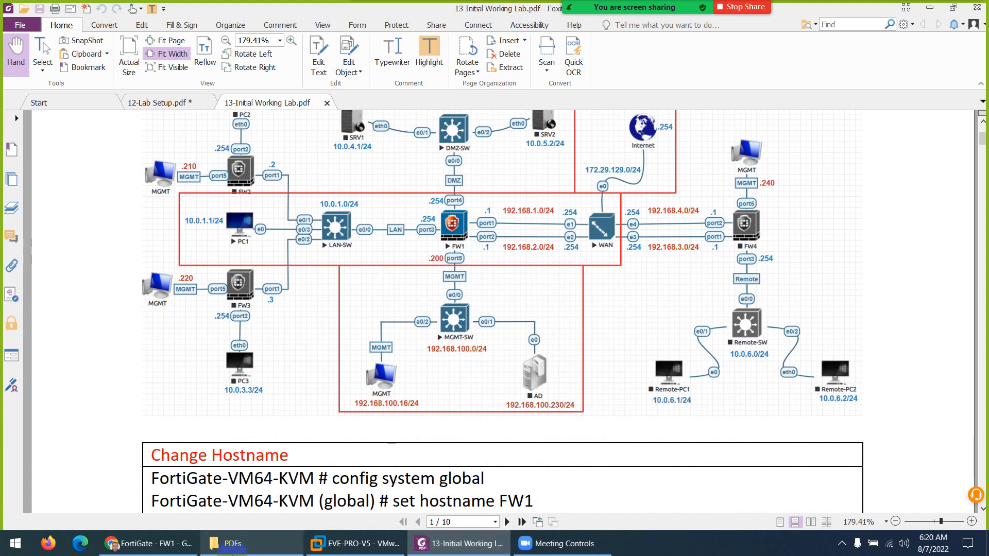
Switch back to the EVE lab topology in the browser and close the PC1 console window.
{"action": "left_click", "coordinate": [149, 544]}
{"action": "left_click", "coordinate": [81, 12]}
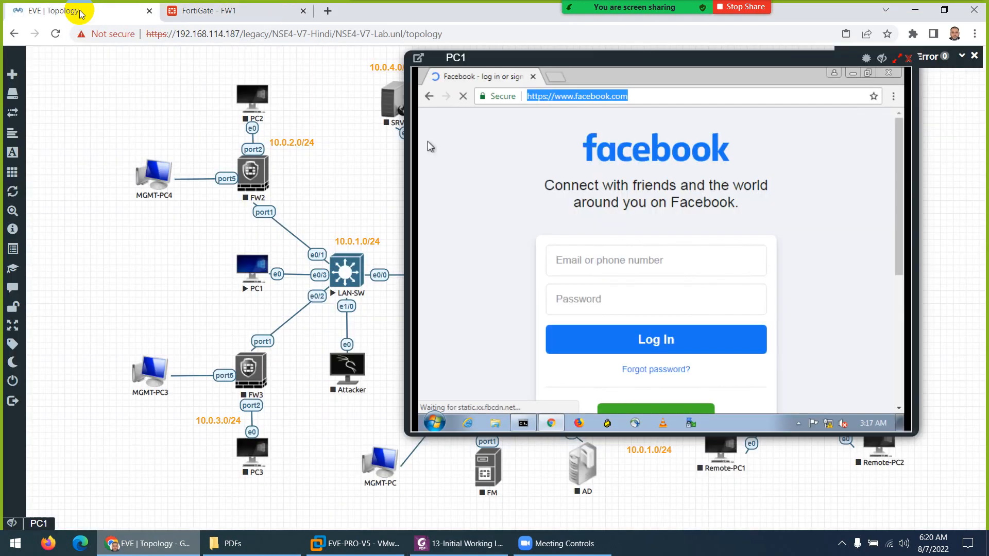
{"action": "left_click", "coordinate": [908, 57]}
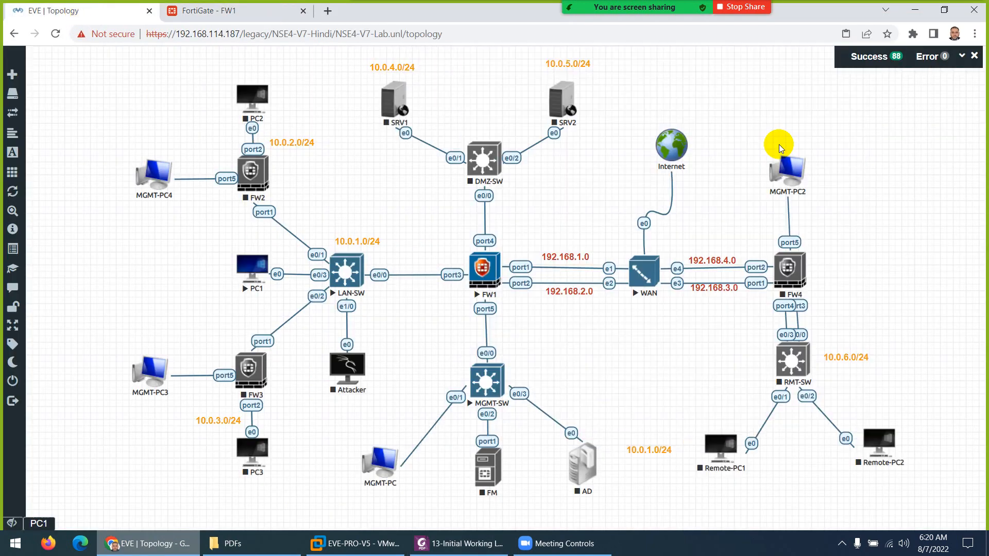